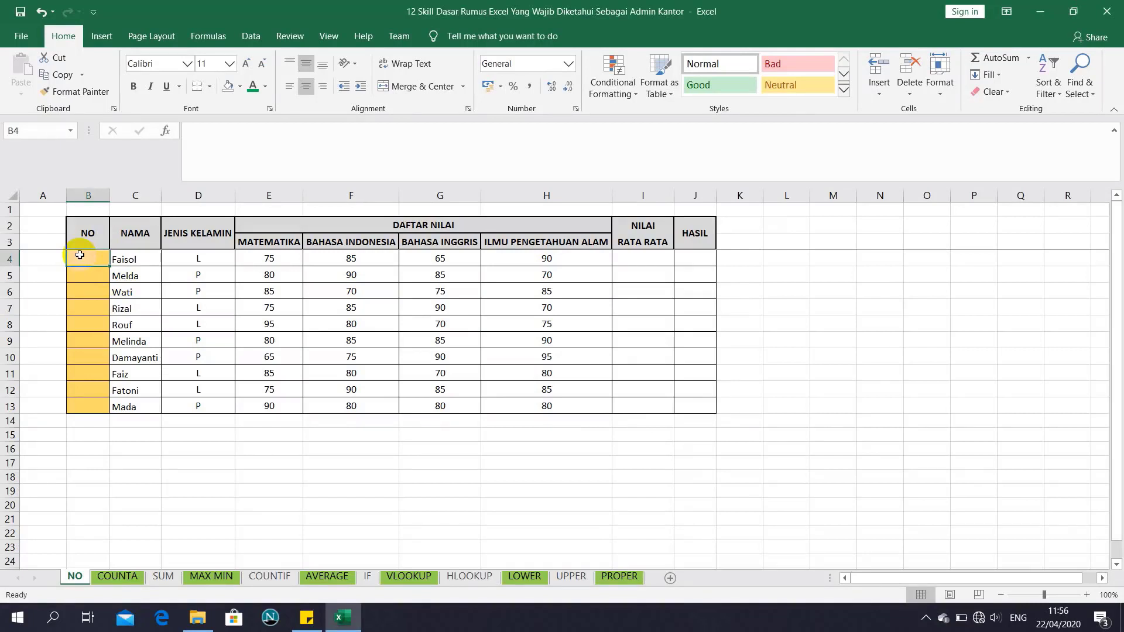
# Enter the numbers 1, 2 and 3 in cells B4 to B6 of the NO column.
pyautogui.write('1')
pyautogui.press('Return')
pyautogui.write('2')
pyautogui.press('Return')
pyautogui.write('3')
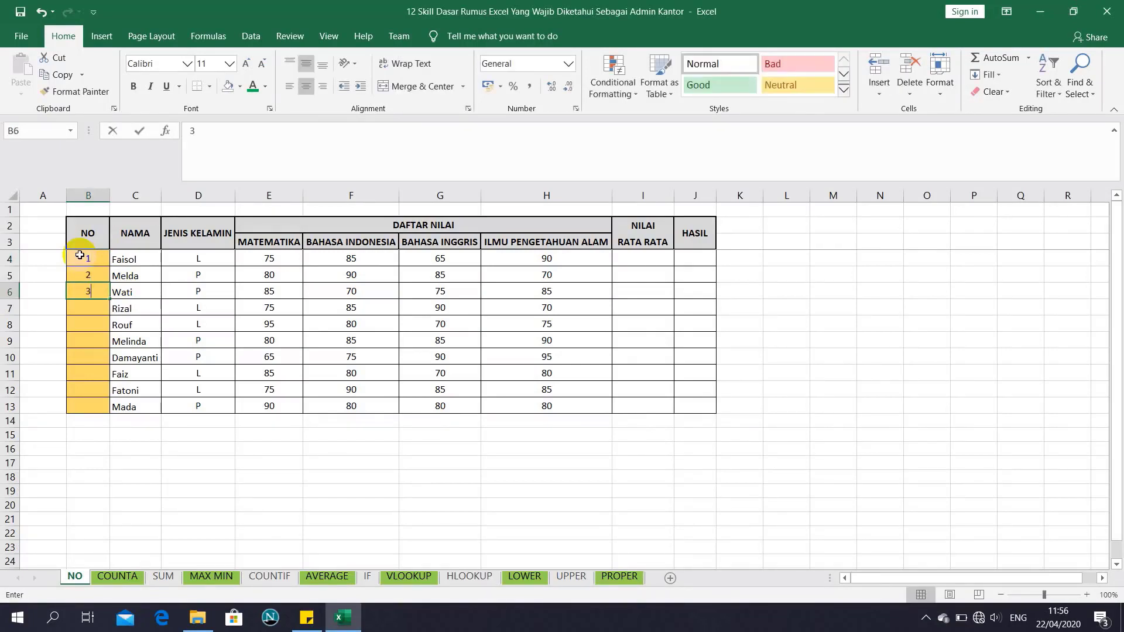
pyautogui.press('Return')
pyautogui.press('Up')
pyautogui.press('Up')
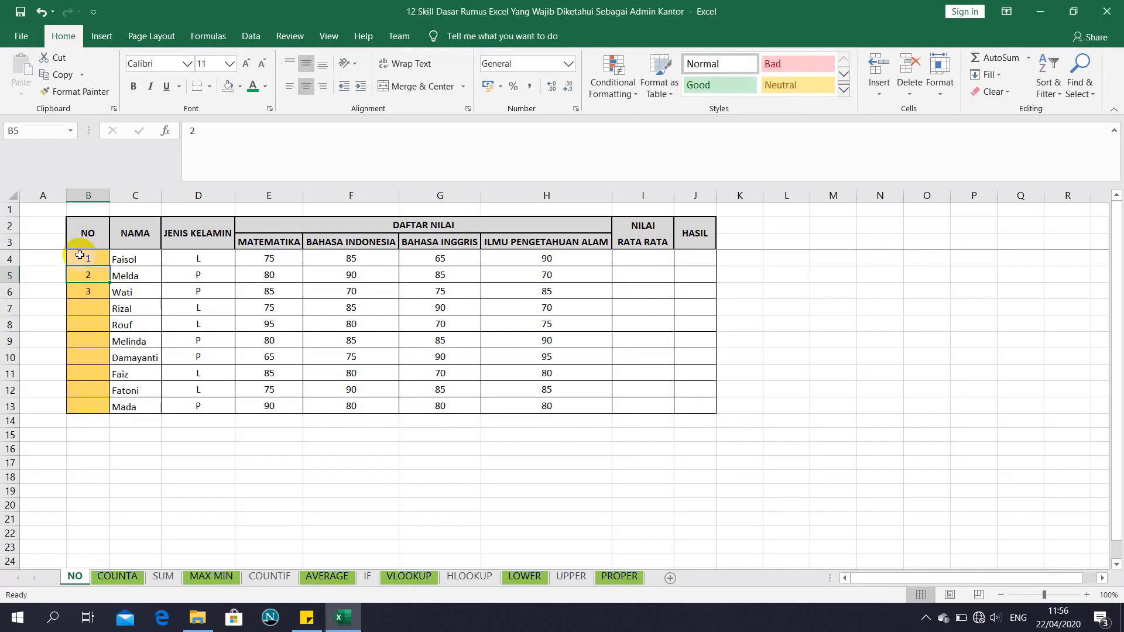
# Clear the 3 from B6 and autofill the number series from B4:B5 down to B13.
pyautogui.click(100, 302)
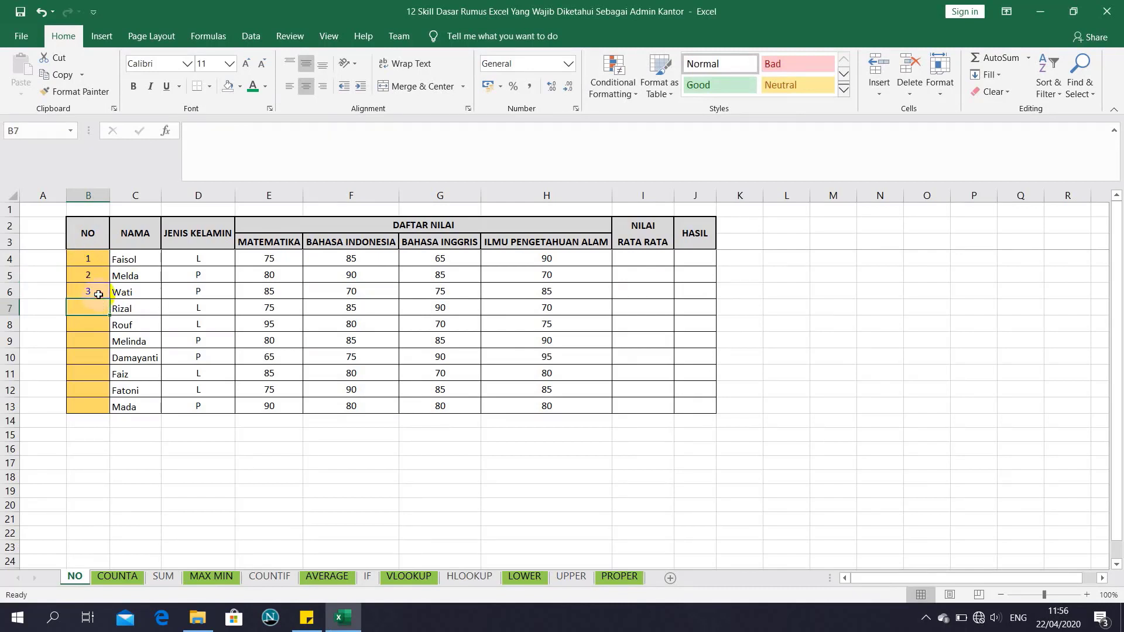
pyautogui.click(98, 294)
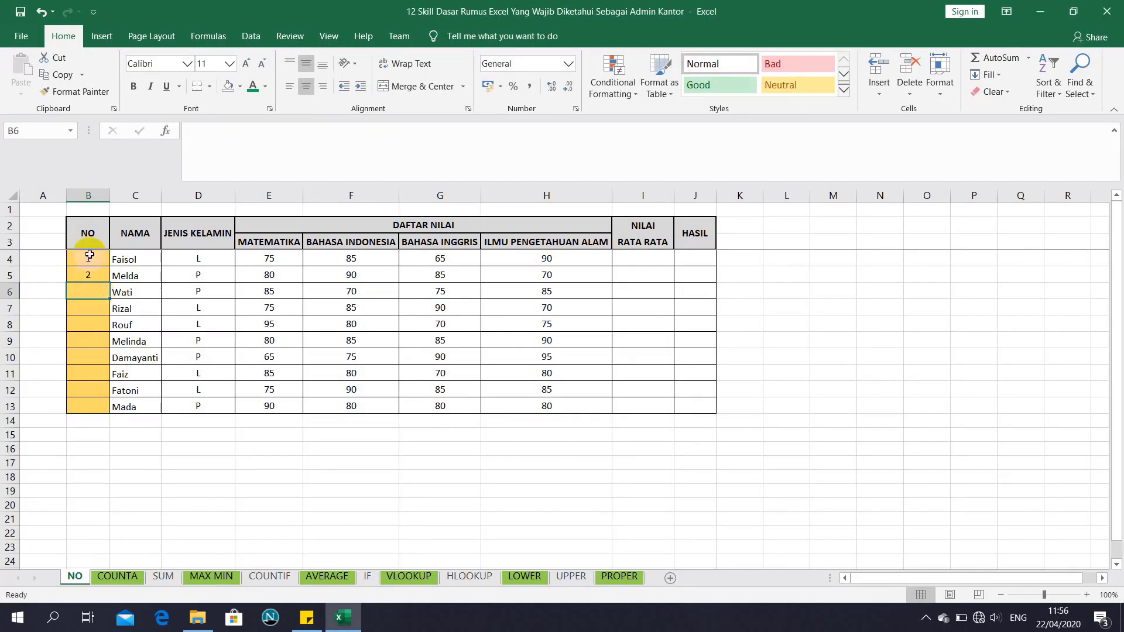
pyautogui.moveTo(89, 256); pyautogui.dragTo(107, 410)
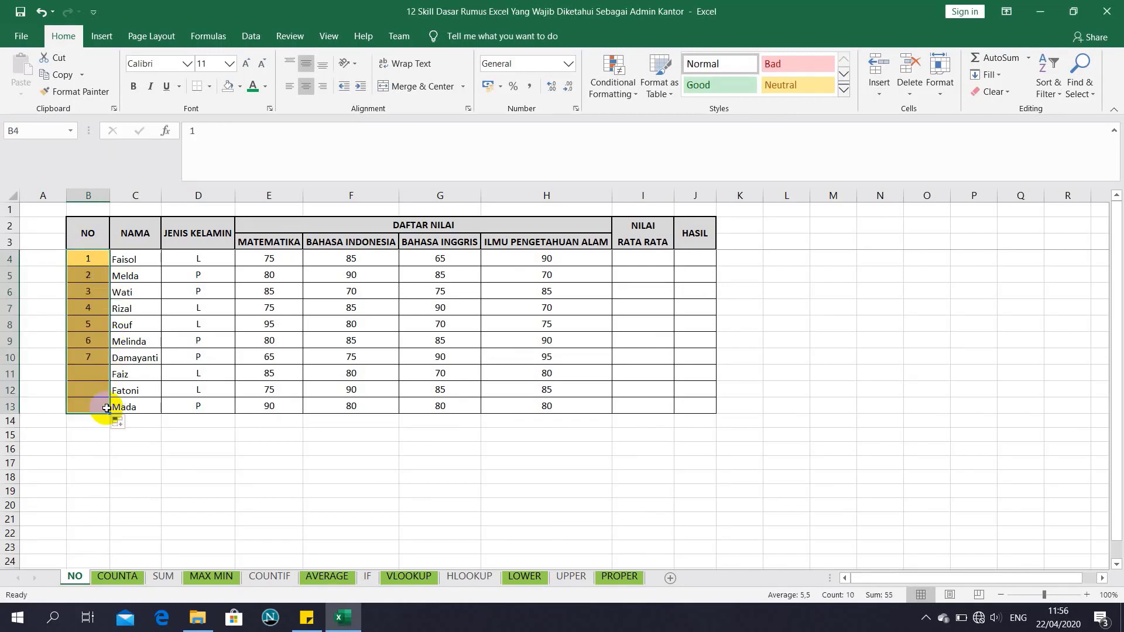
pyautogui.click(86, 308)
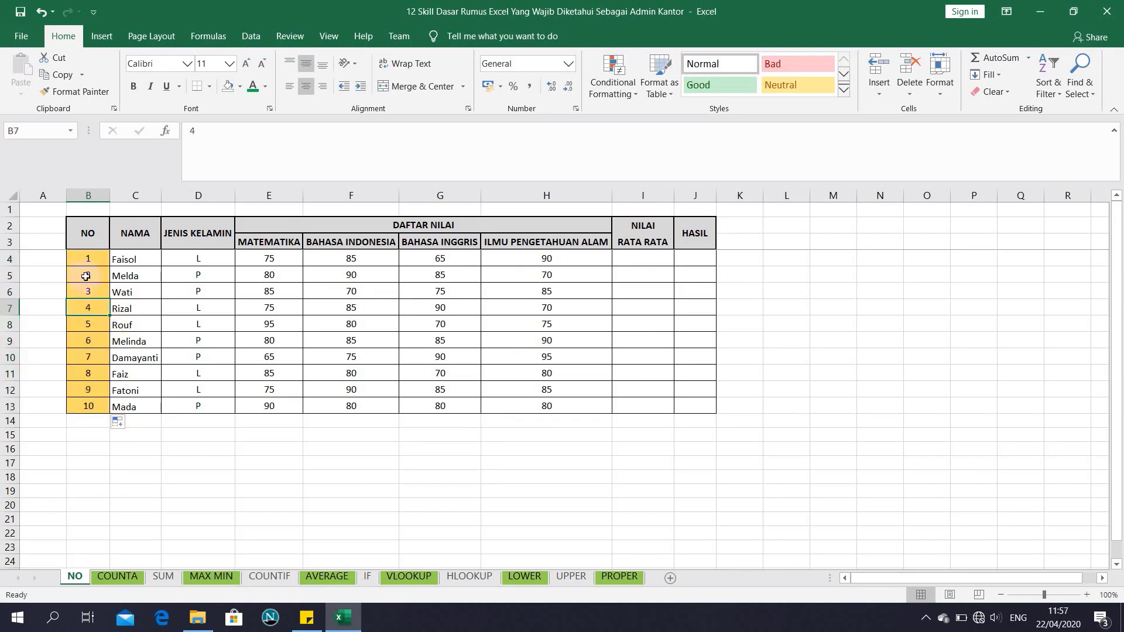
# Clear the numbers in B5:B13 and enter the formula =B4+1 in B5.
pyautogui.moveTo(85, 276); pyautogui.dragTo(85, 406)
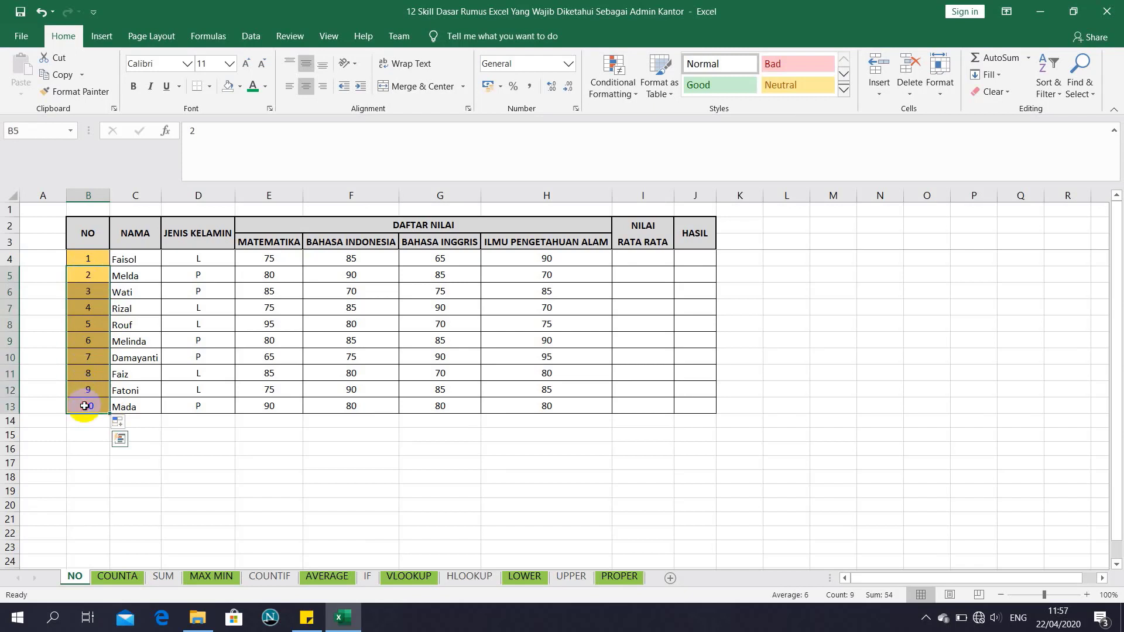
pyautogui.press('Delete')
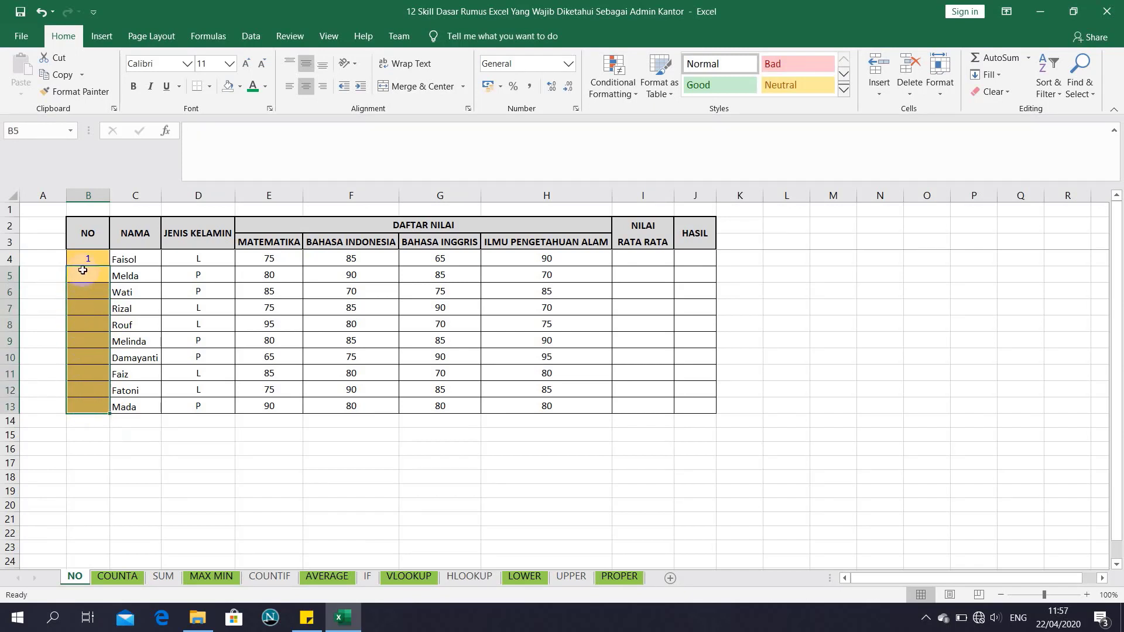
pyautogui.click(83, 270)
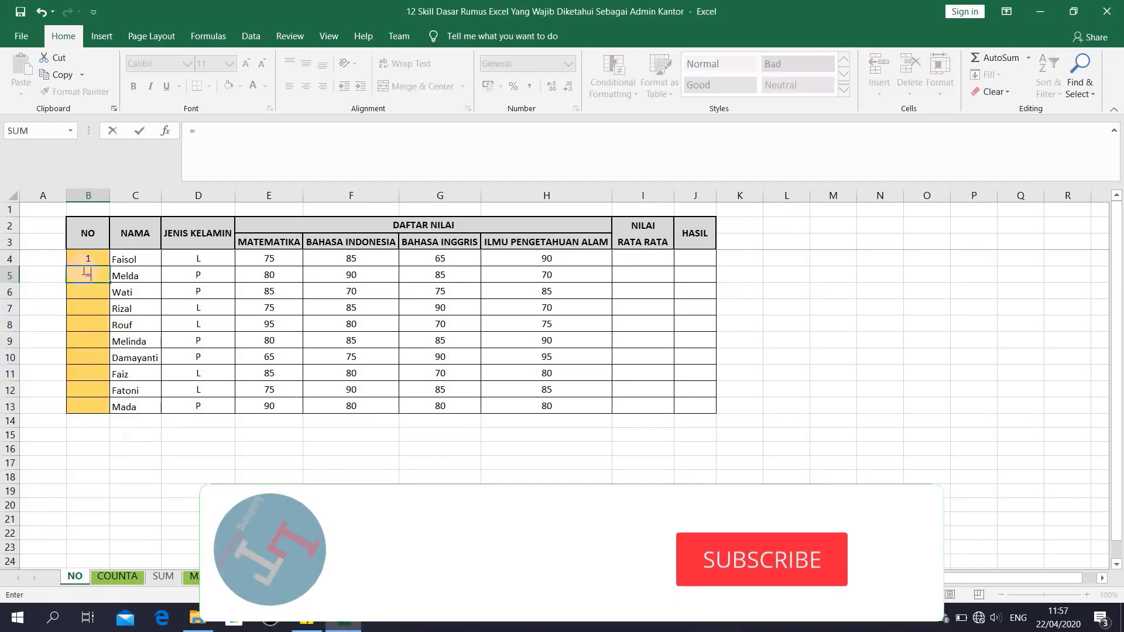
pyautogui.write('=')
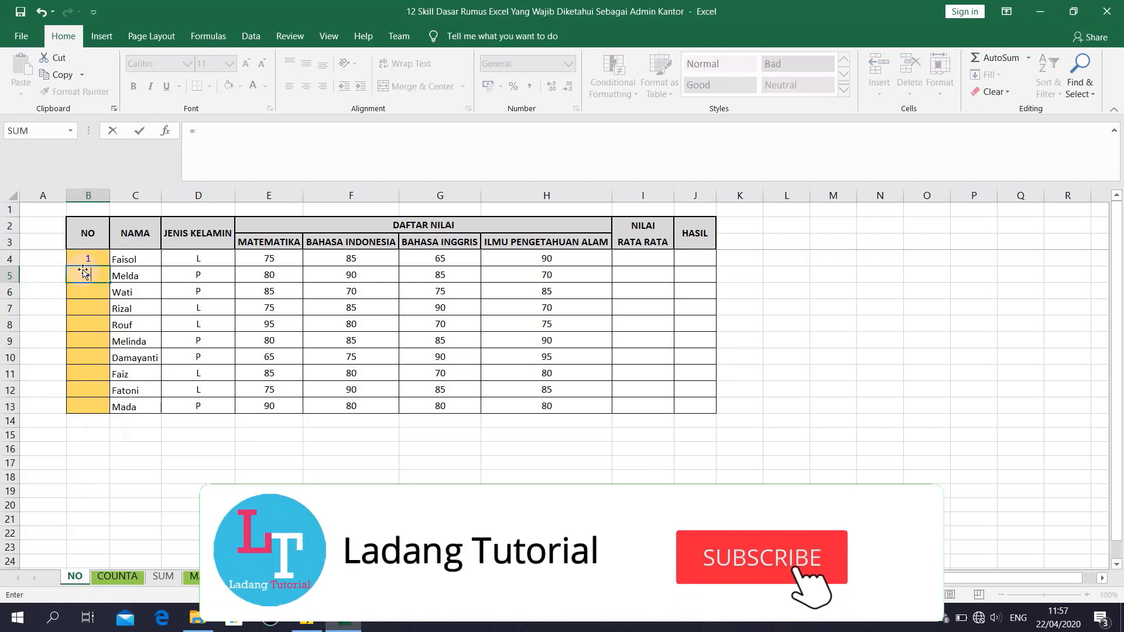
pyautogui.click(89, 258)
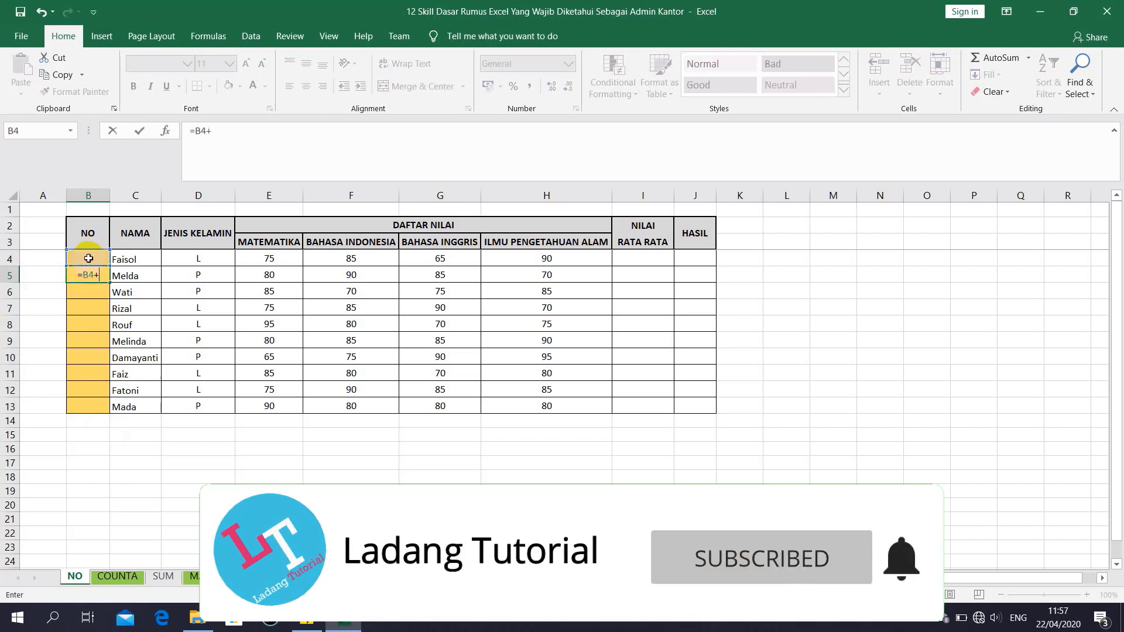
pyautogui.write('+1')
pyautogui.press('Return')
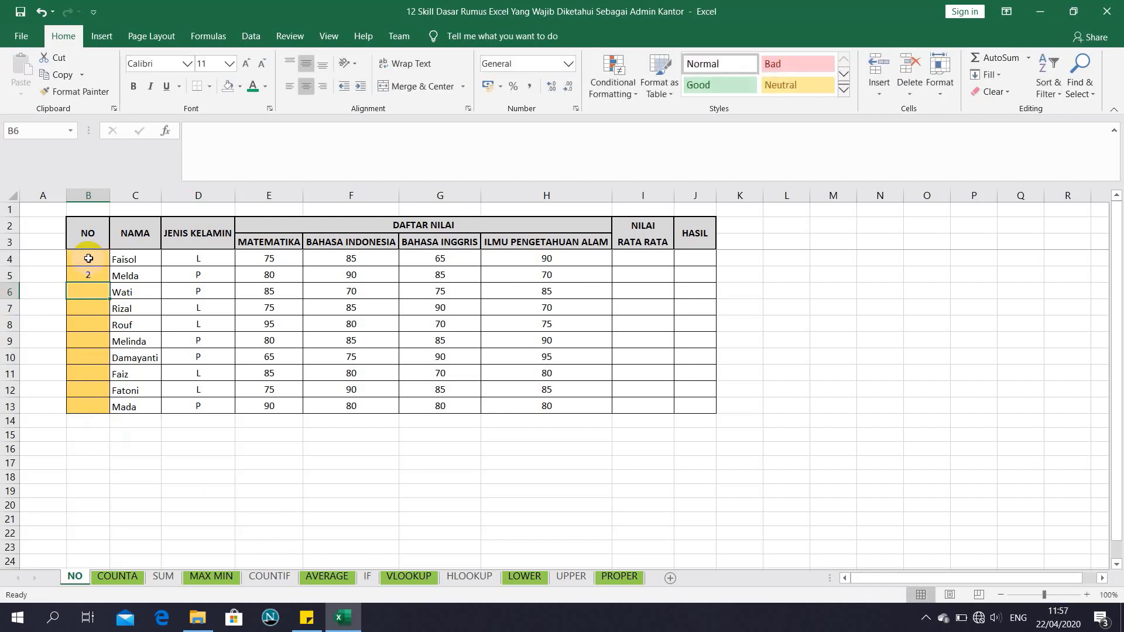
# Fill the numbering formula in B5 down the NO column to B13.
pyautogui.click(94, 273)
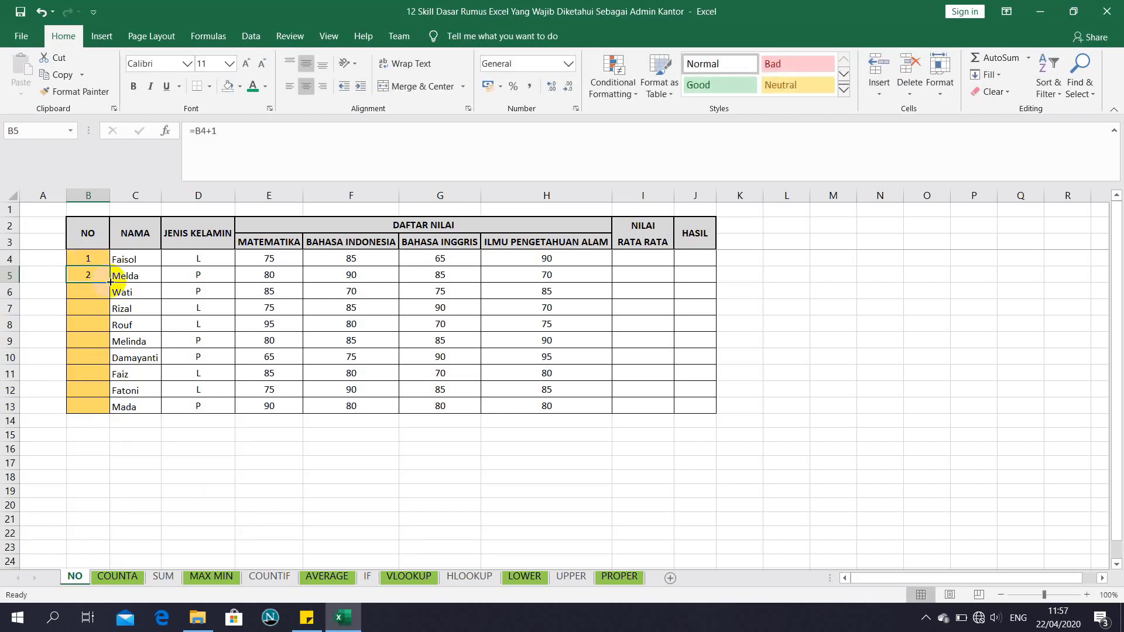
pyautogui.moveTo(104, 281); pyautogui.dragTo(101, 412)
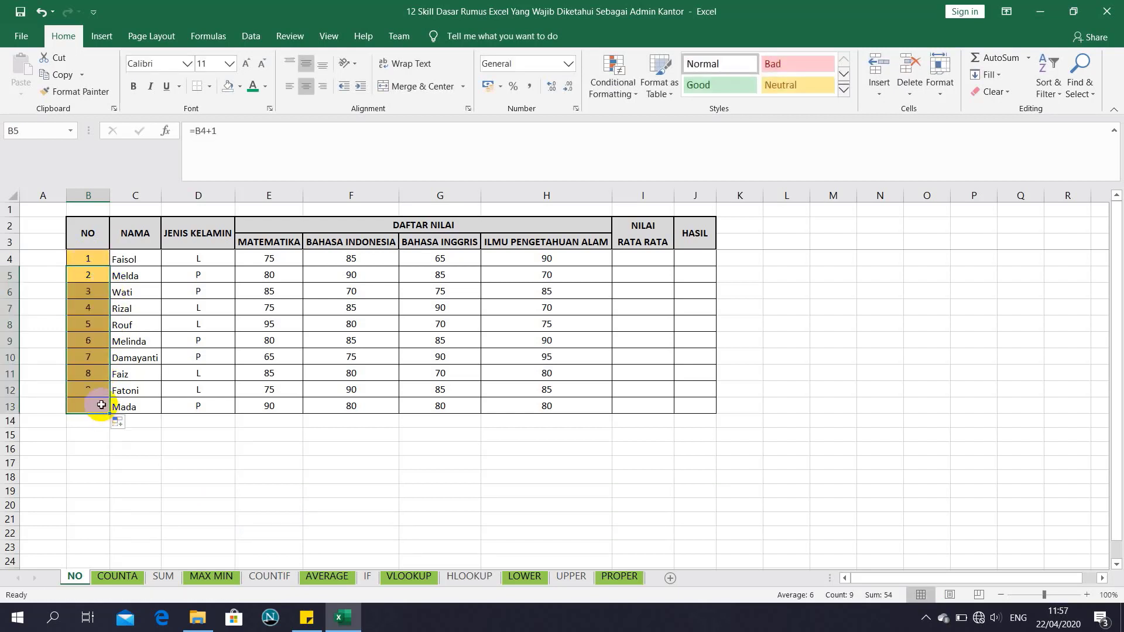
pyautogui.click(128, 322)
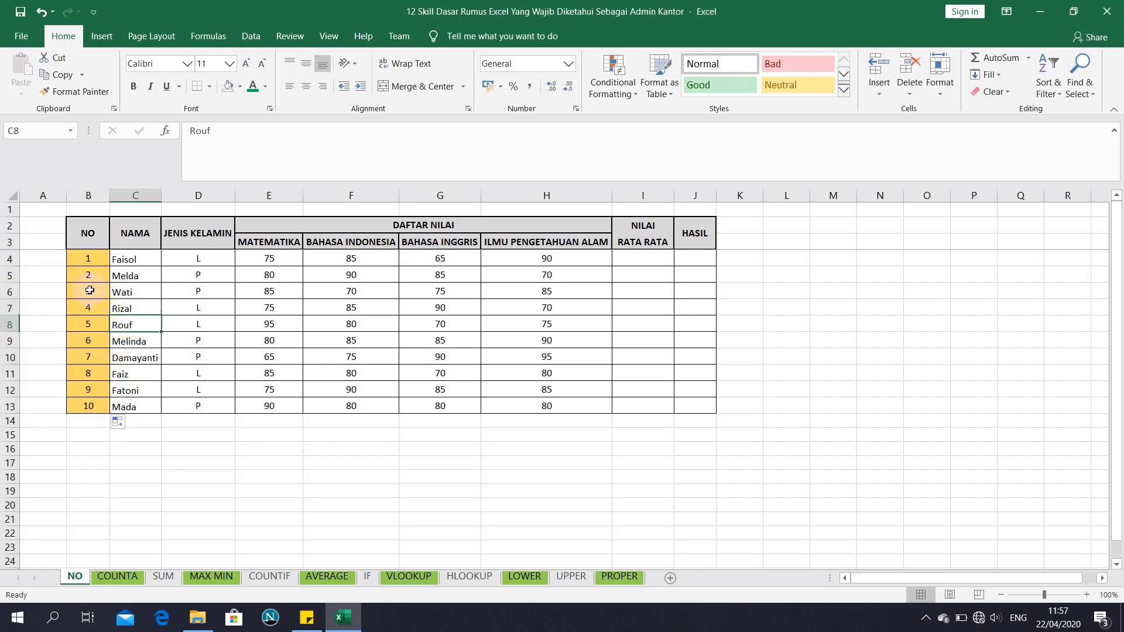
# On the COUNTA sheet, enter =COUNTA(E4:E13) in E15 to count the filled Matematika cells.
pyautogui.click(114, 576)
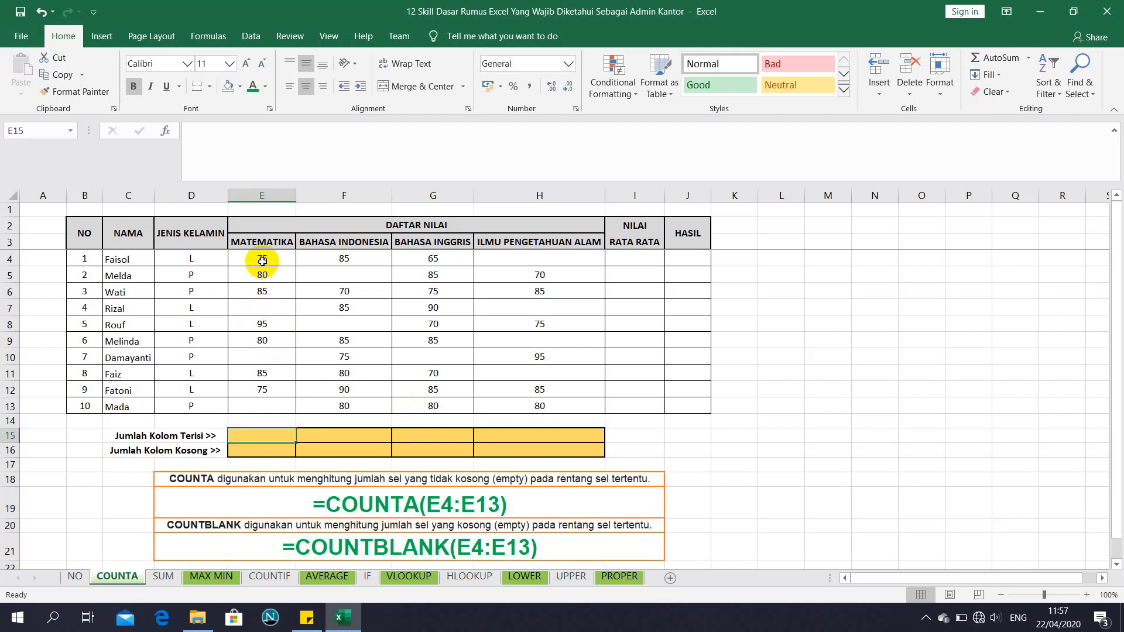
pyautogui.click(257, 307)
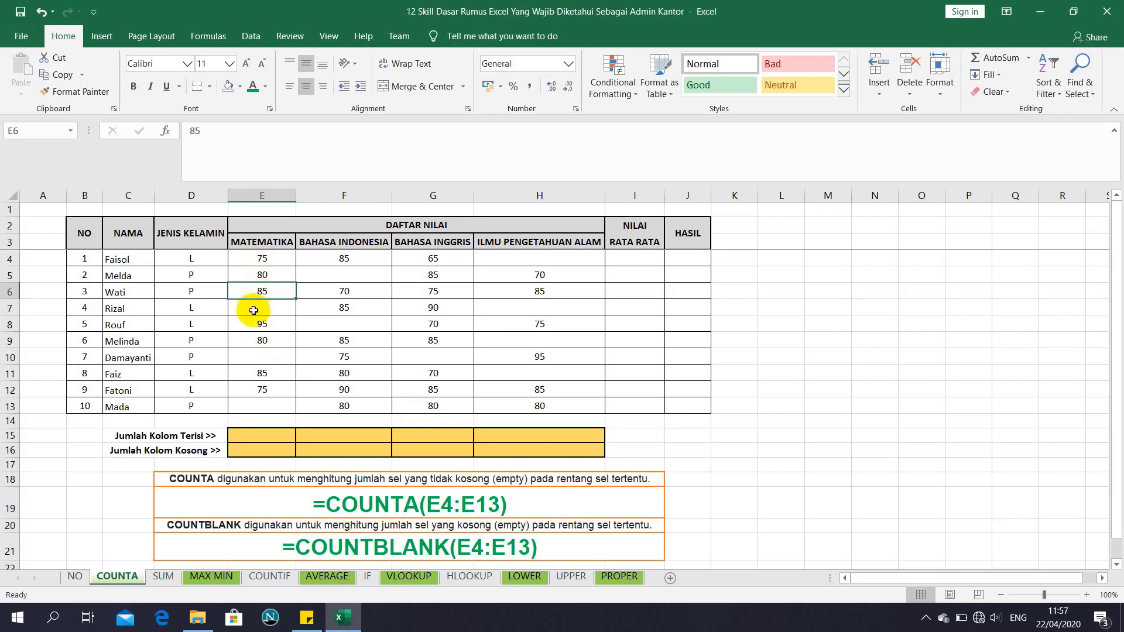
pyautogui.click(261, 433)
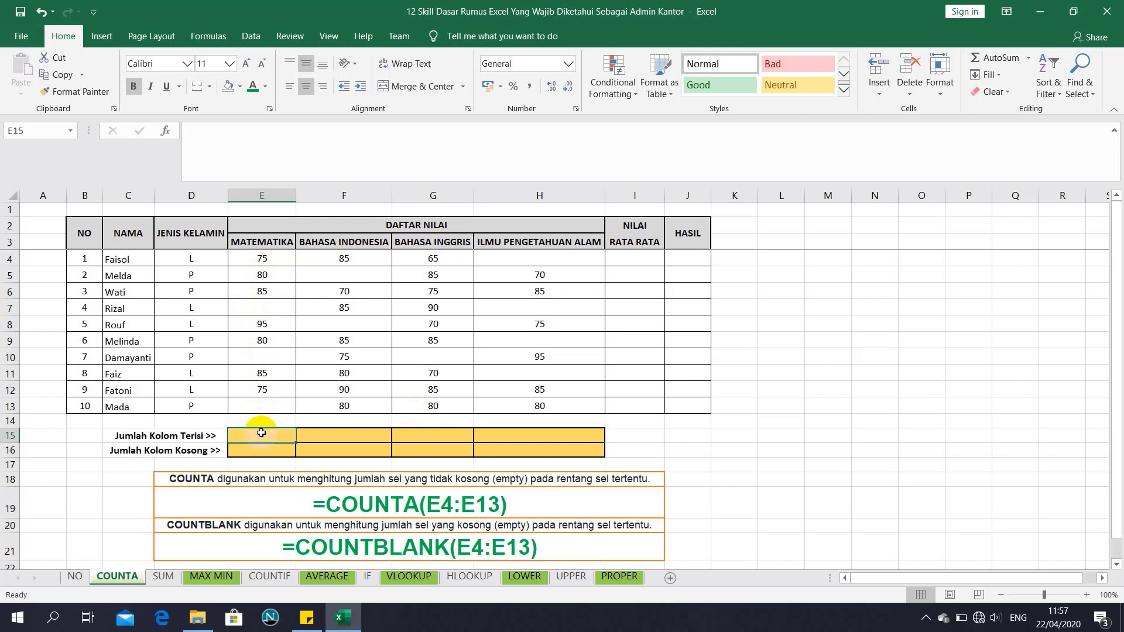
pyautogui.write('=co')
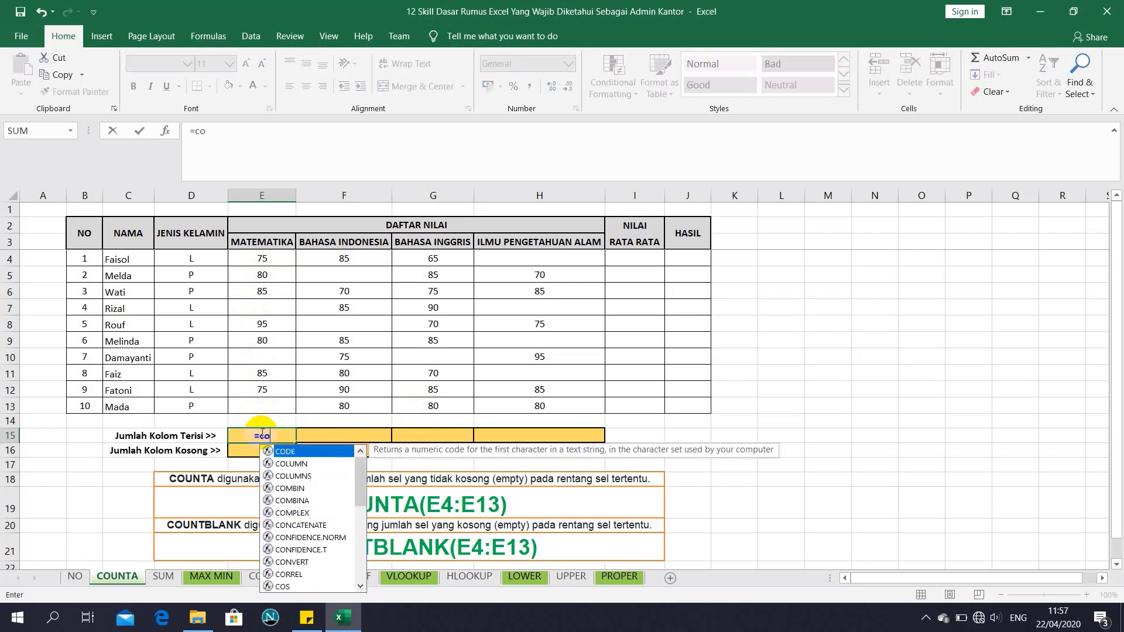
pyautogui.write('unta')
pyautogui.press('Tab')
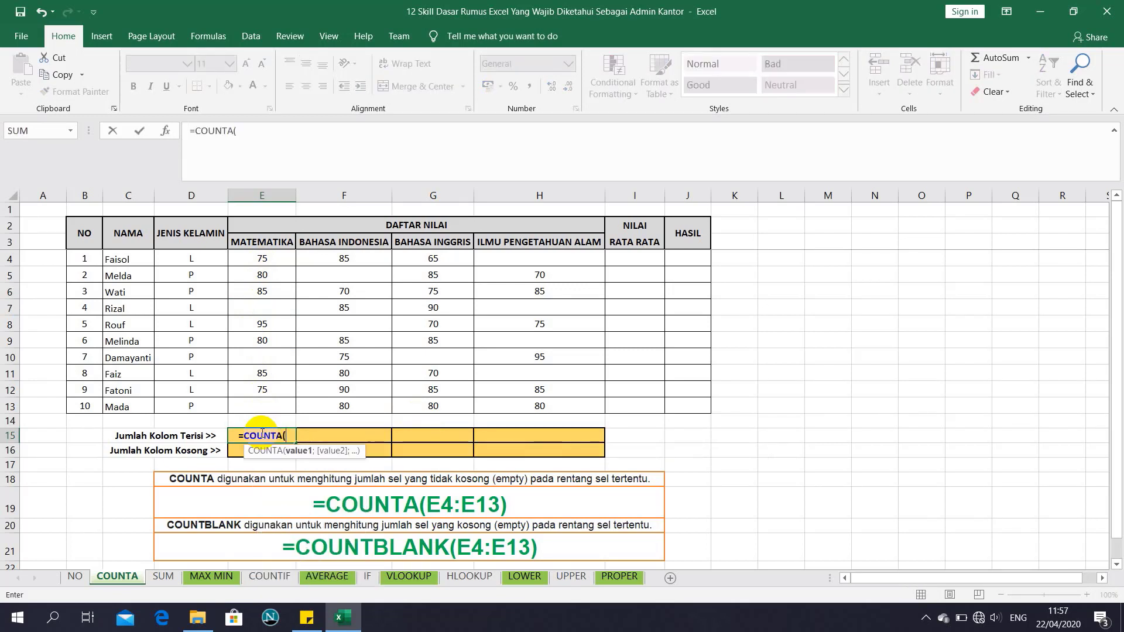
pyautogui.moveTo(272, 257); pyautogui.dragTo(263, 404)
pyautogui.press('Return')
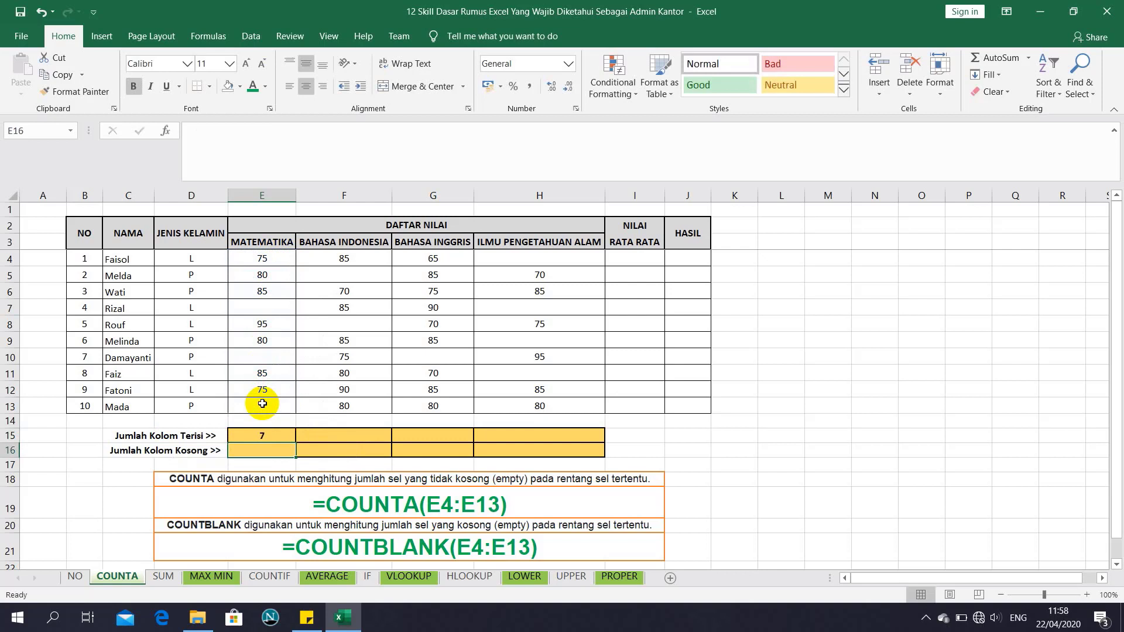
# Copy the COUNTA formula from E15 across the Jumlah Kolom Terisi row to H15.
pyautogui.click(271, 436)
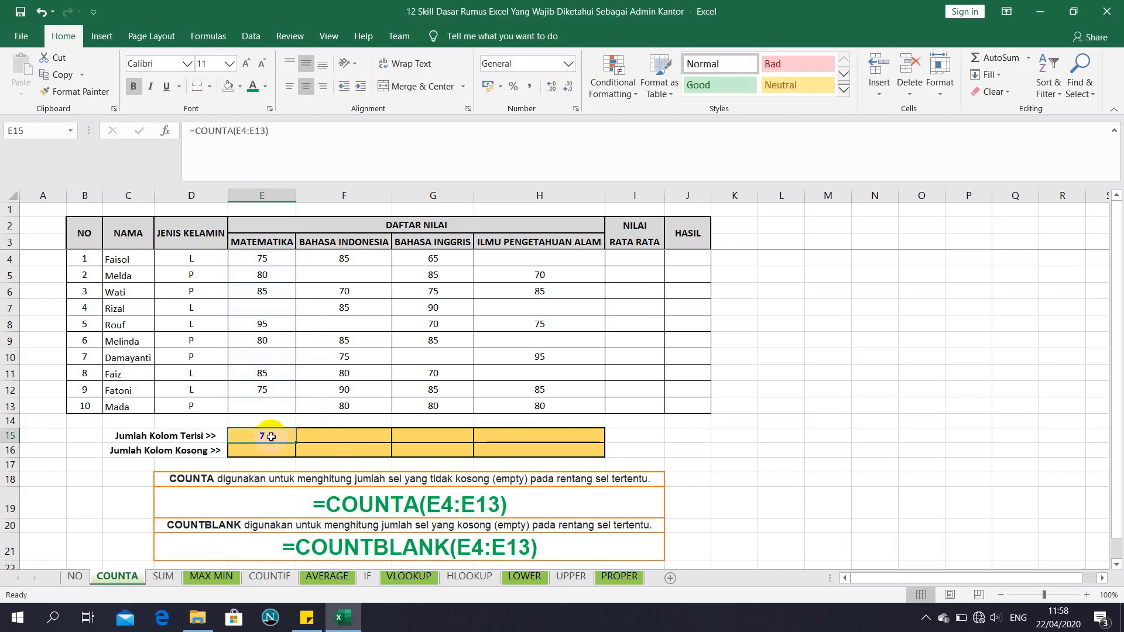
pyautogui.moveTo(296, 443); pyautogui.dragTo(570, 439)
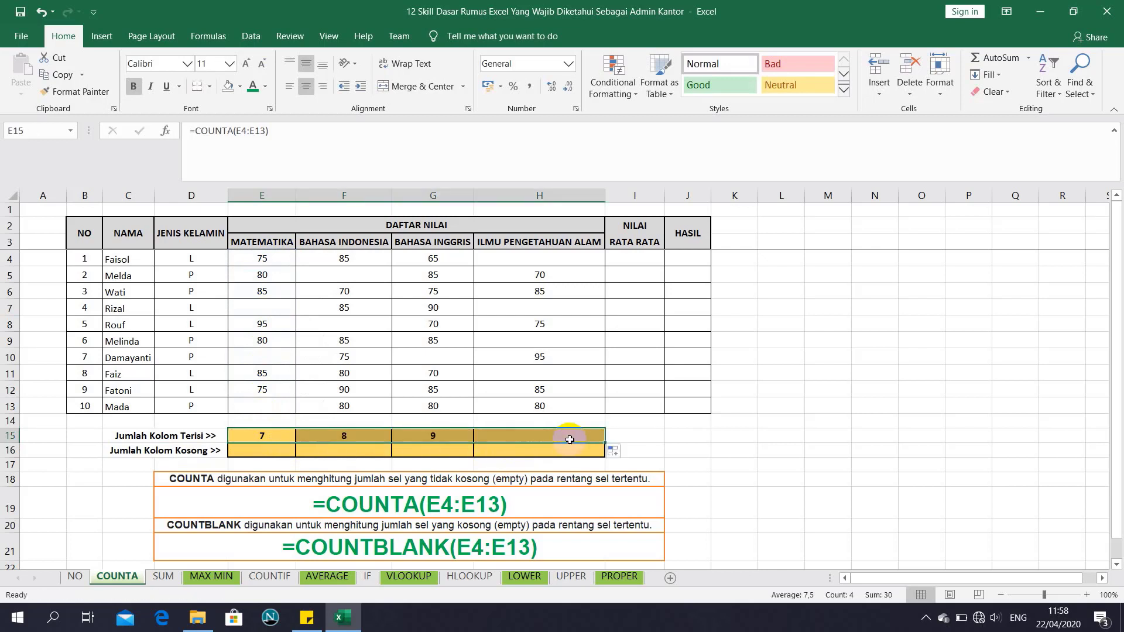
pyautogui.click(243, 308)
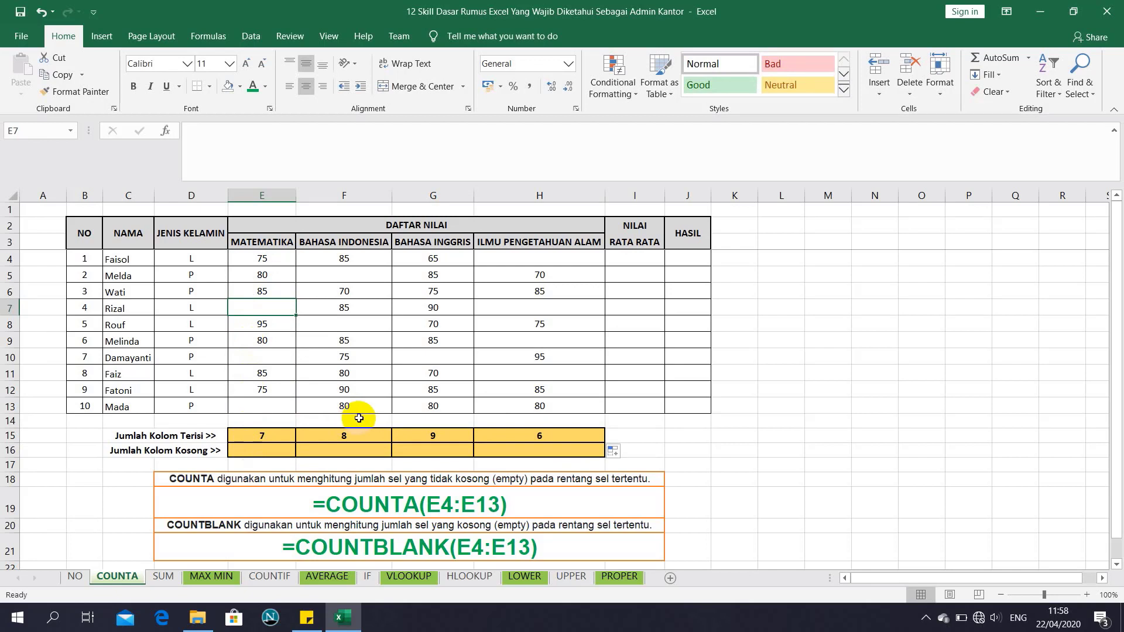
# Enter =COUNTBLANK(E4:E13) in E16 to count the empty Matematika cells.
pyautogui.click(280, 448)
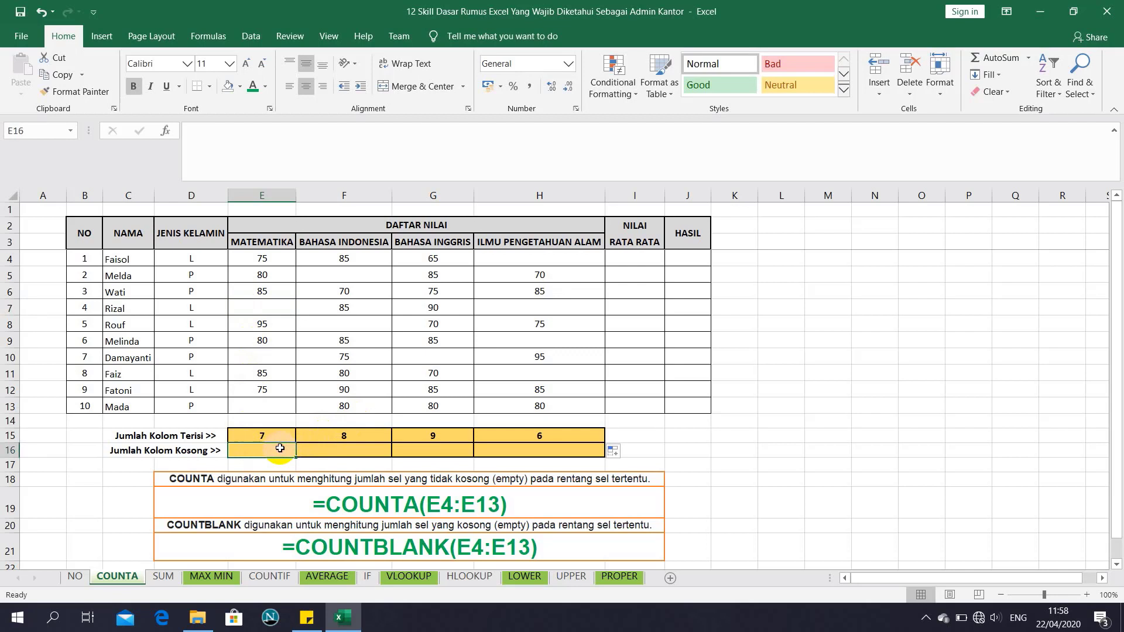
pyautogui.write('=coun')
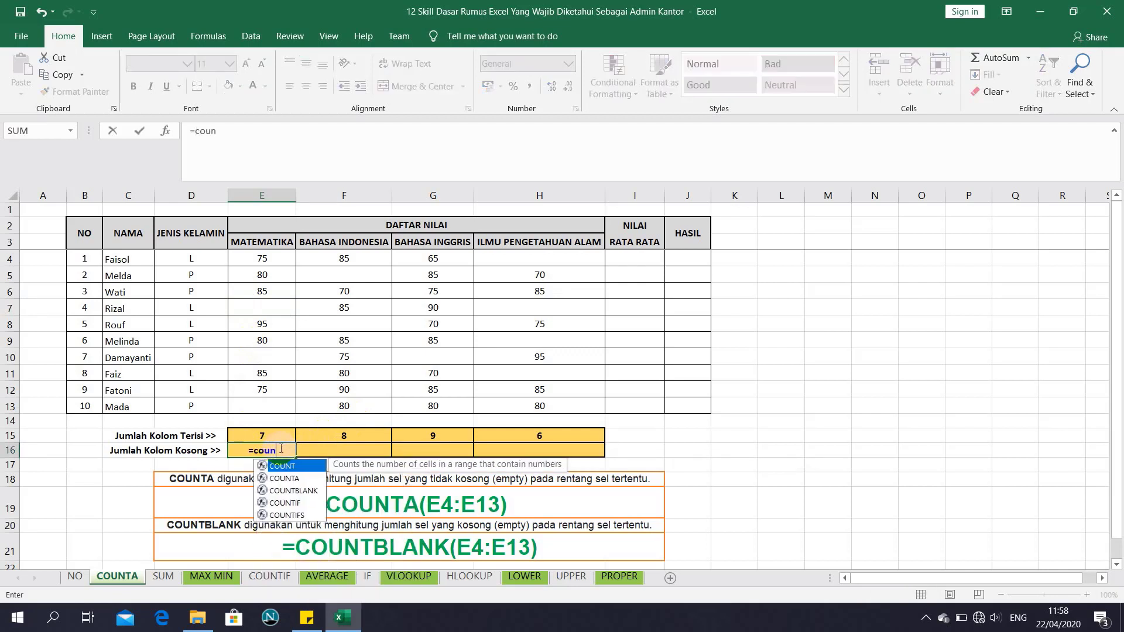
pyautogui.write('tblank')
pyautogui.press('Tab')
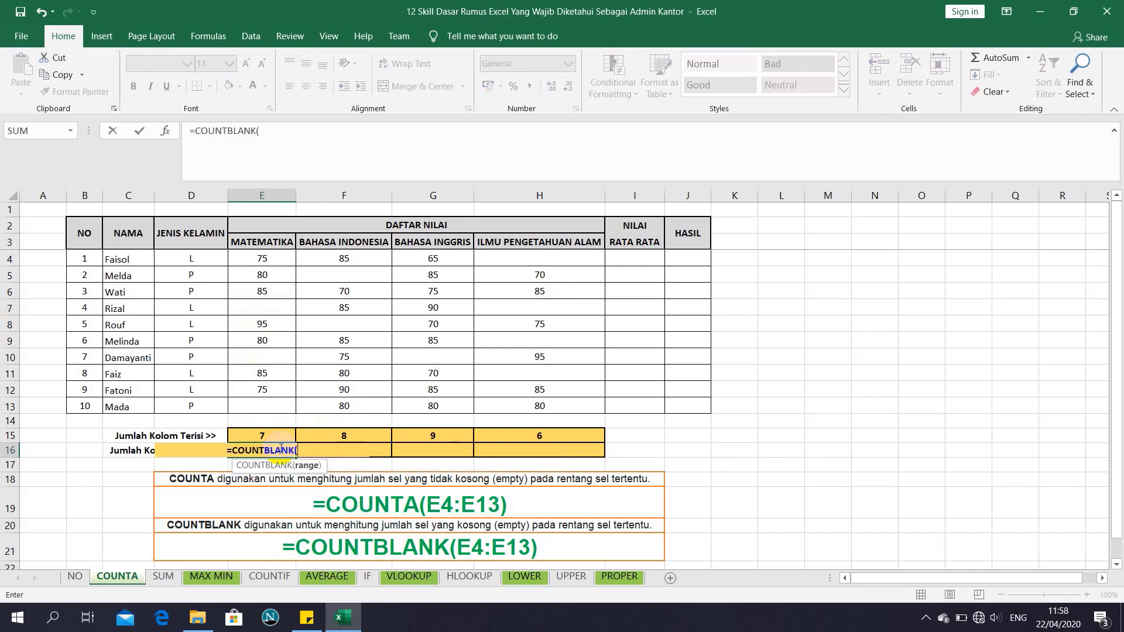
pyautogui.moveTo(263, 259); pyautogui.dragTo(257, 405)
pyautogui.press('Return')
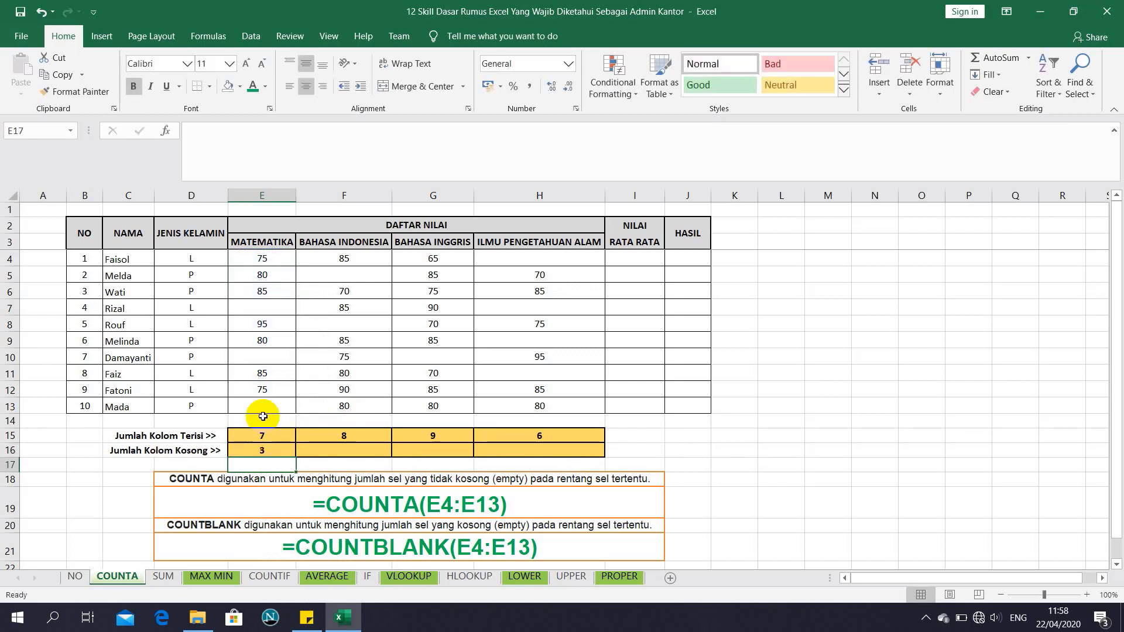
# Copy the COUNTBLANK formula from E16 across the Jumlah Kolom Kosong row to H16.
pyautogui.click(265, 448)
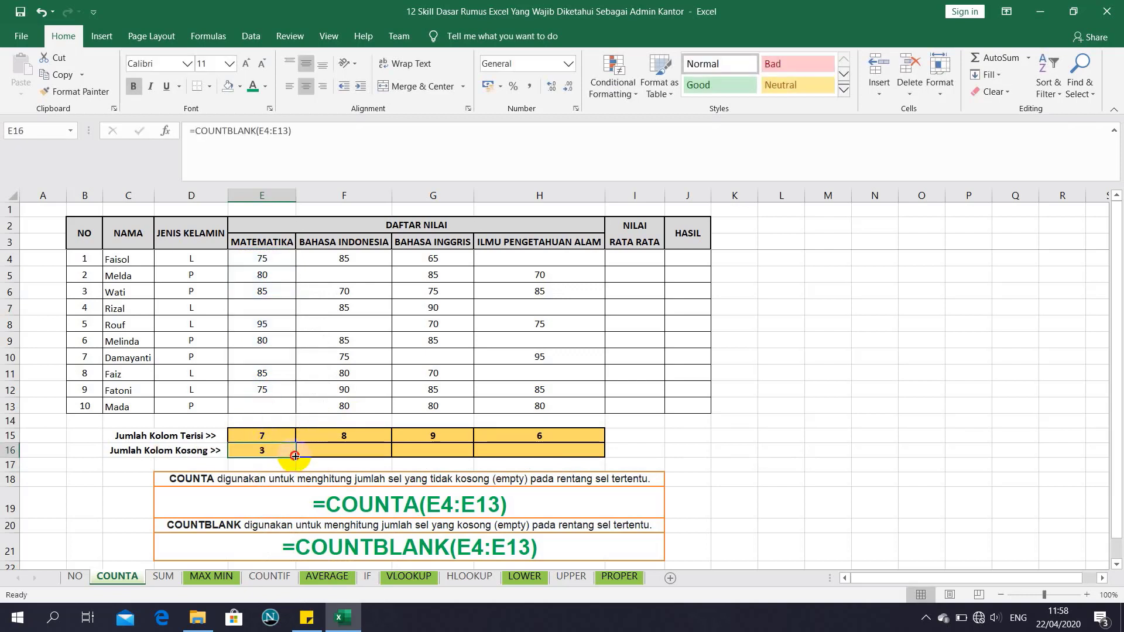
pyautogui.moveTo(296, 458); pyautogui.dragTo(552, 454)
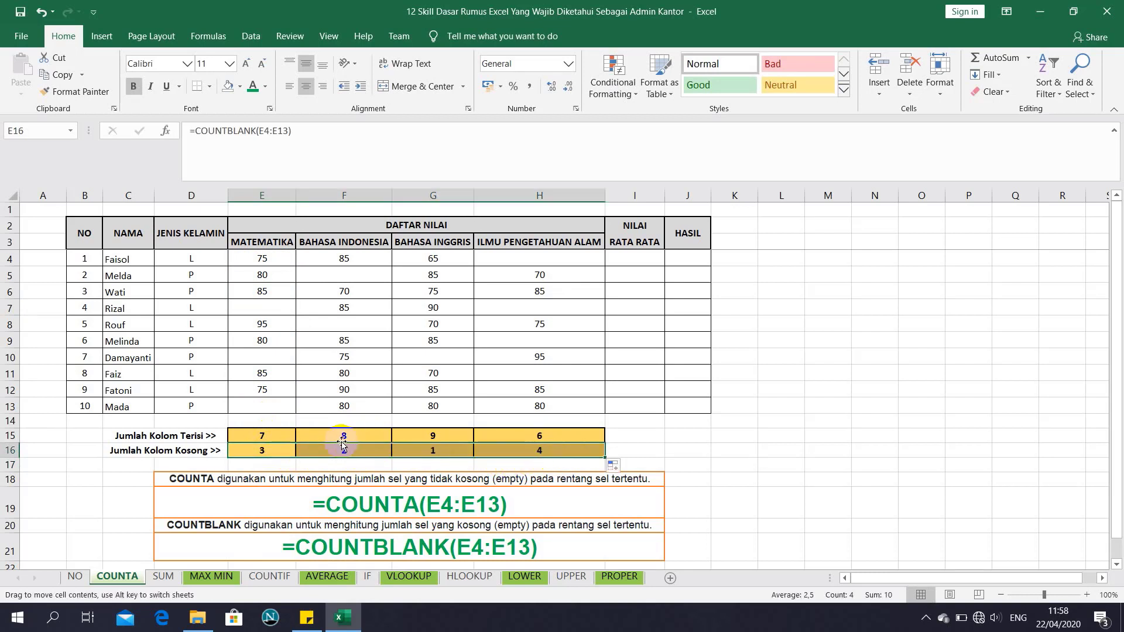
pyautogui.click(295, 437)
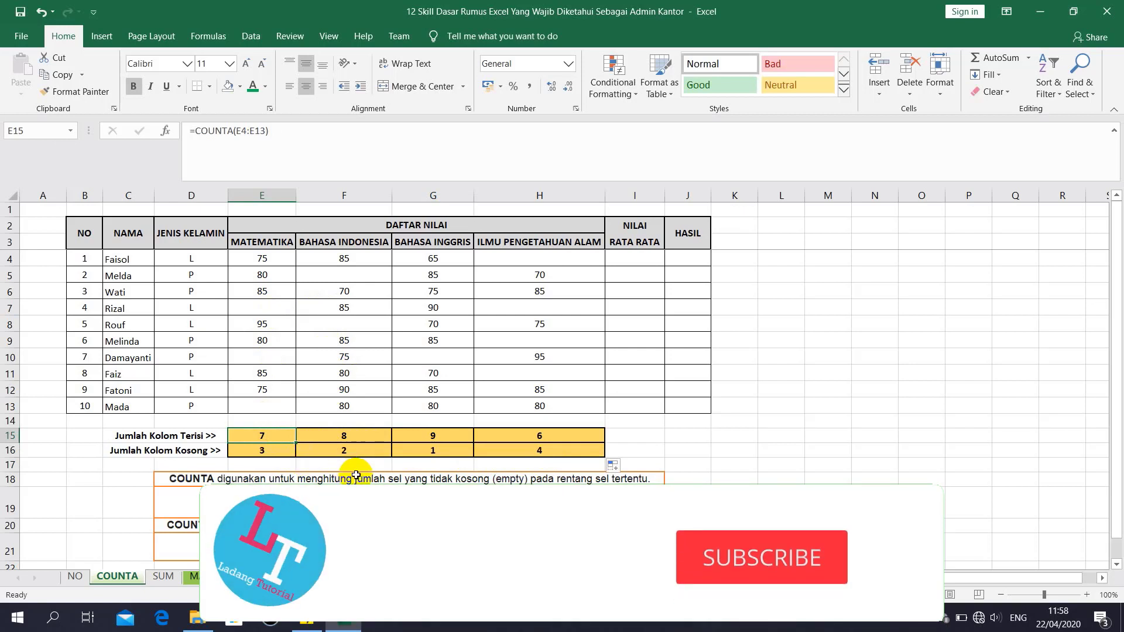
# On the SUM sheet, total the Matematika scores in E15 with =SUM(E4:E13).
pyautogui.click(166, 578)
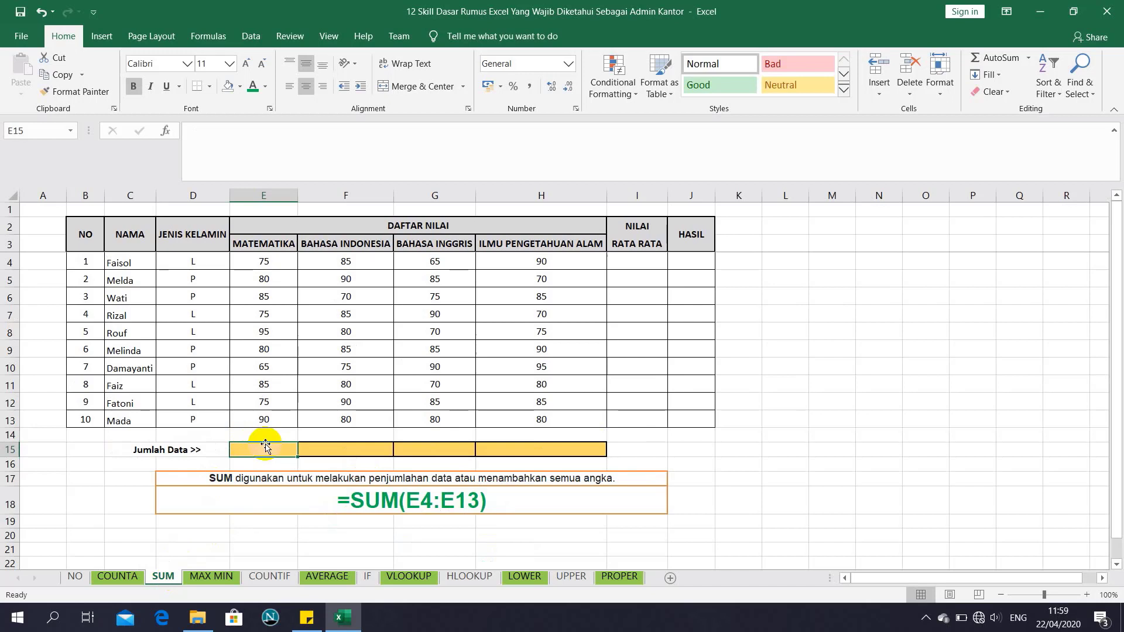
pyautogui.write('=SUM(')
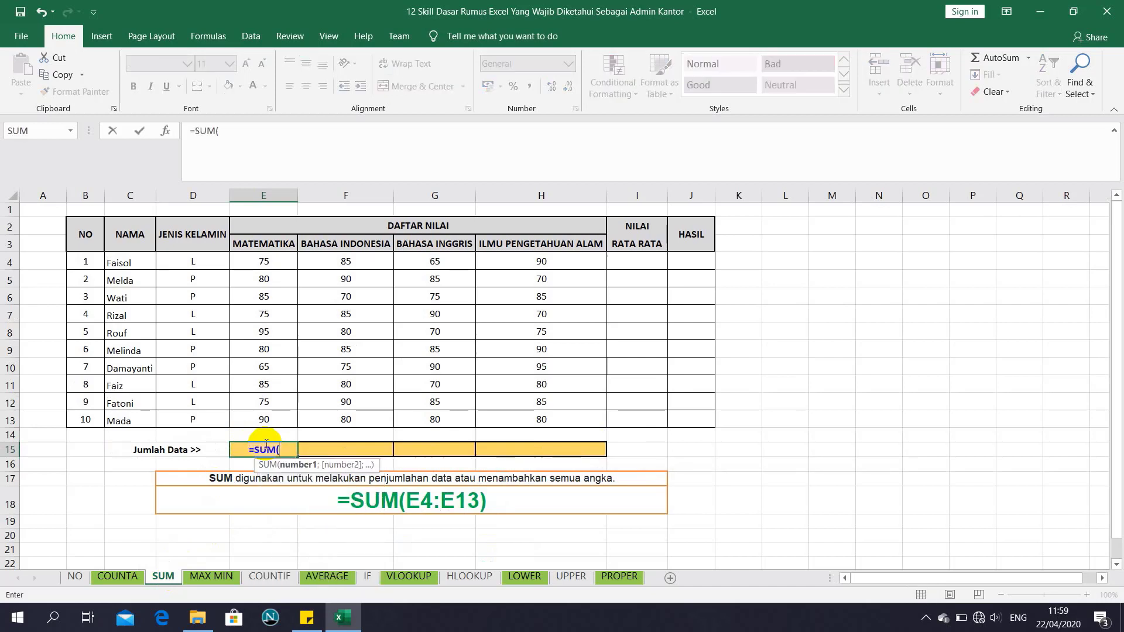
pyautogui.moveTo(252, 259); pyautogui.dragTo(250, 424)
pyautogui.press('Return')
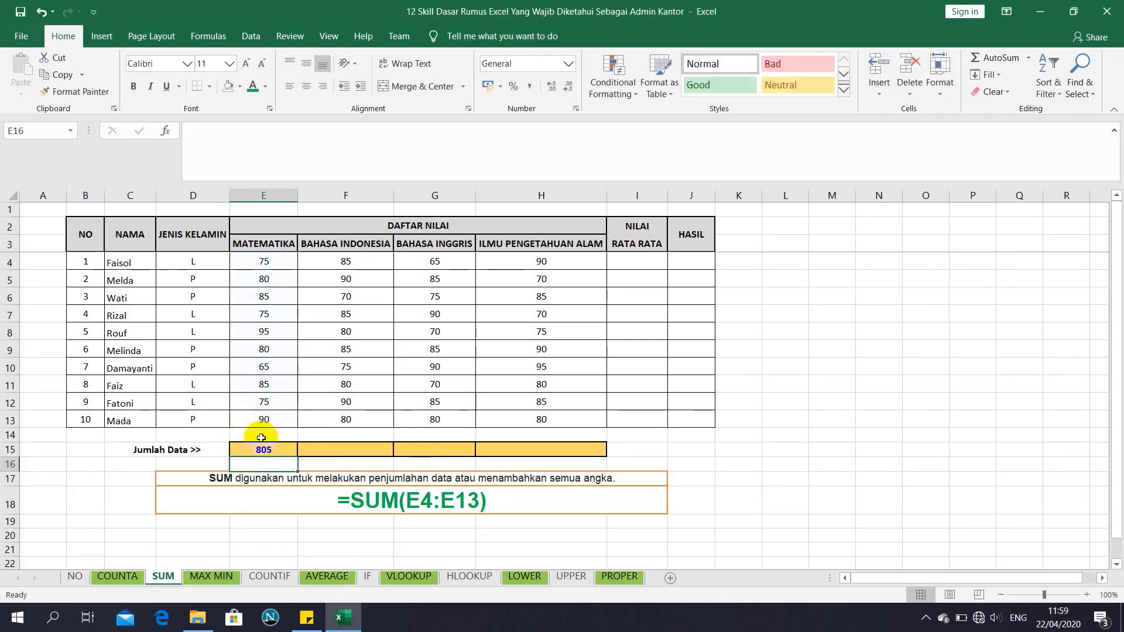
# Copy the SUM formula from E15 across the Jumlah Data row to H15.
pyautogui.click(265, 448)
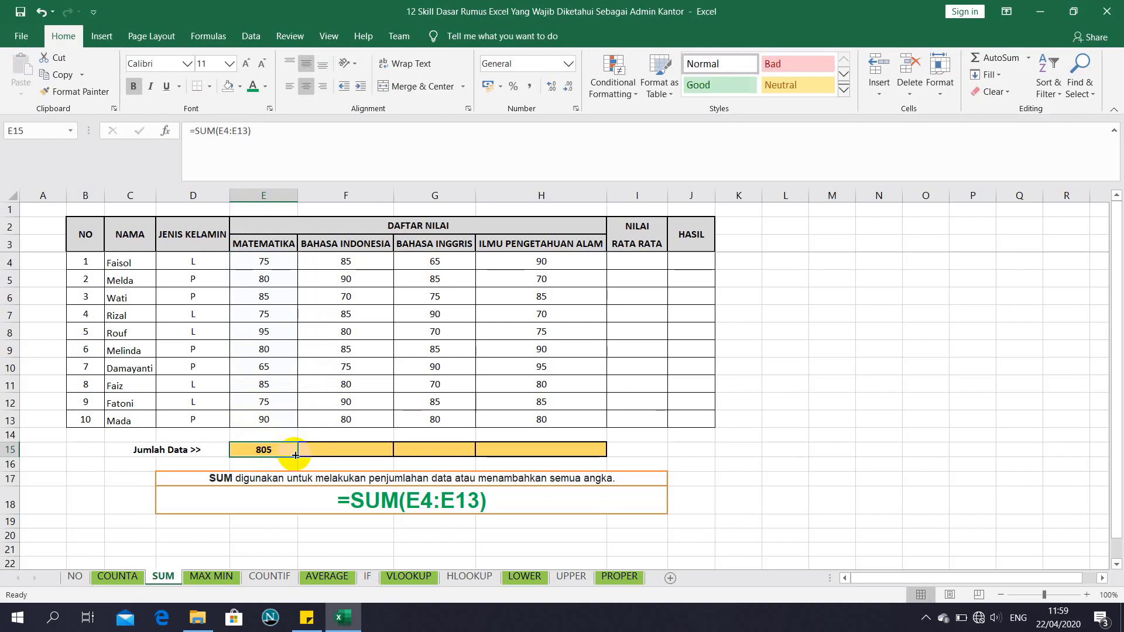
pyautogui.moveTo(295, 454); pyautogui.dragTo(555, 453)
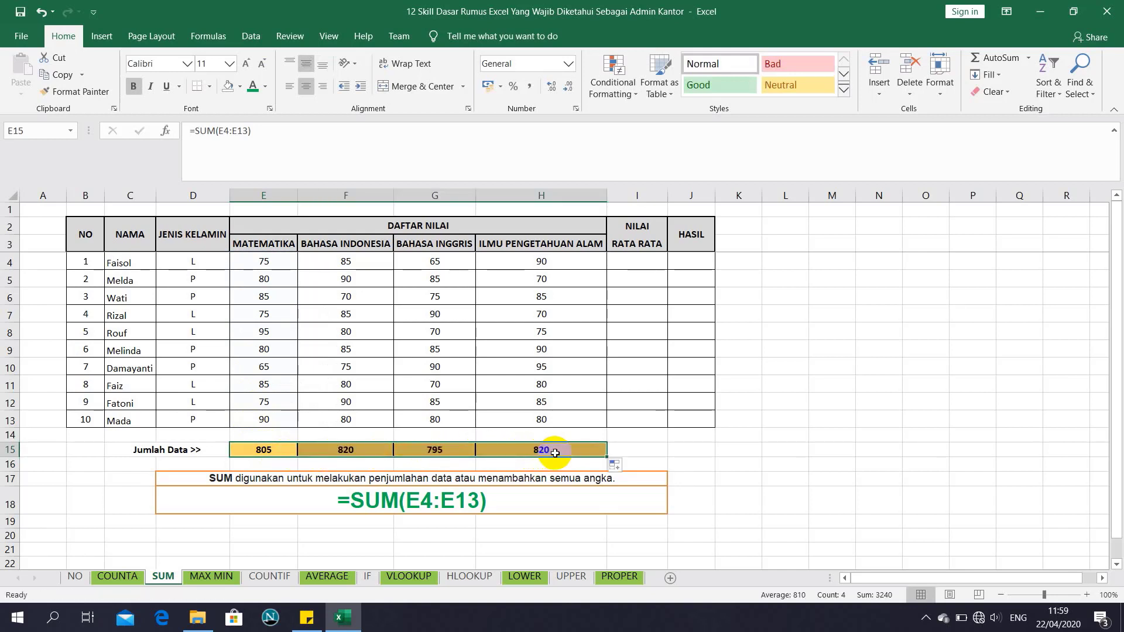
pyautogui.click(544, 436)
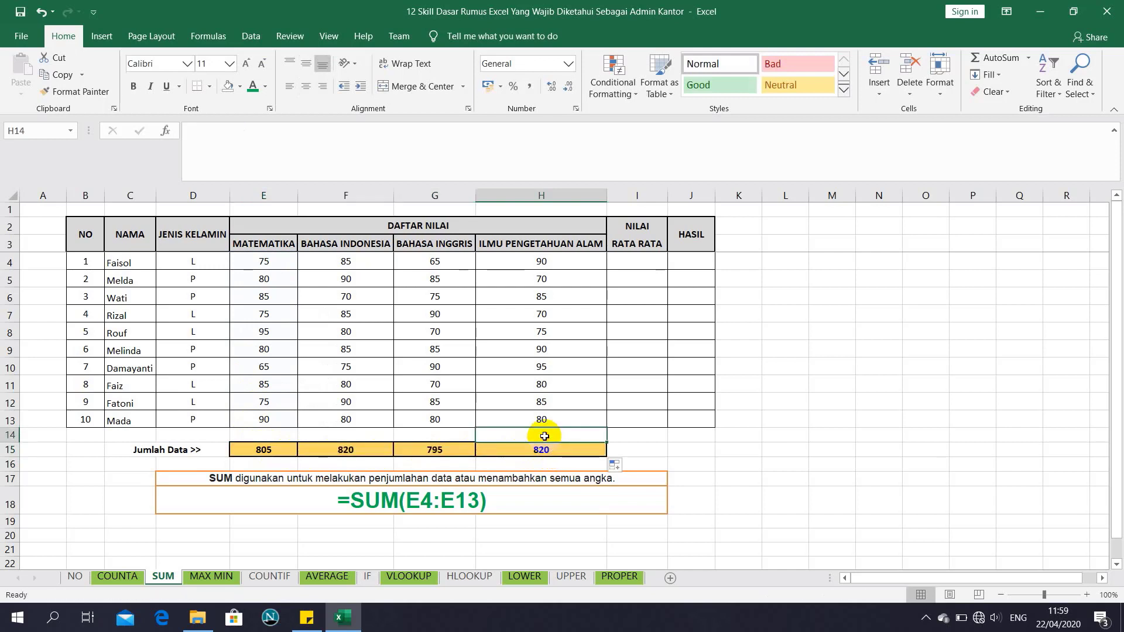
# On the MAX MIN sheet, enter =MAX(E4:E13) in E15 and copy it across the Max Data row to H15.
pyautogui.click(206, 584)
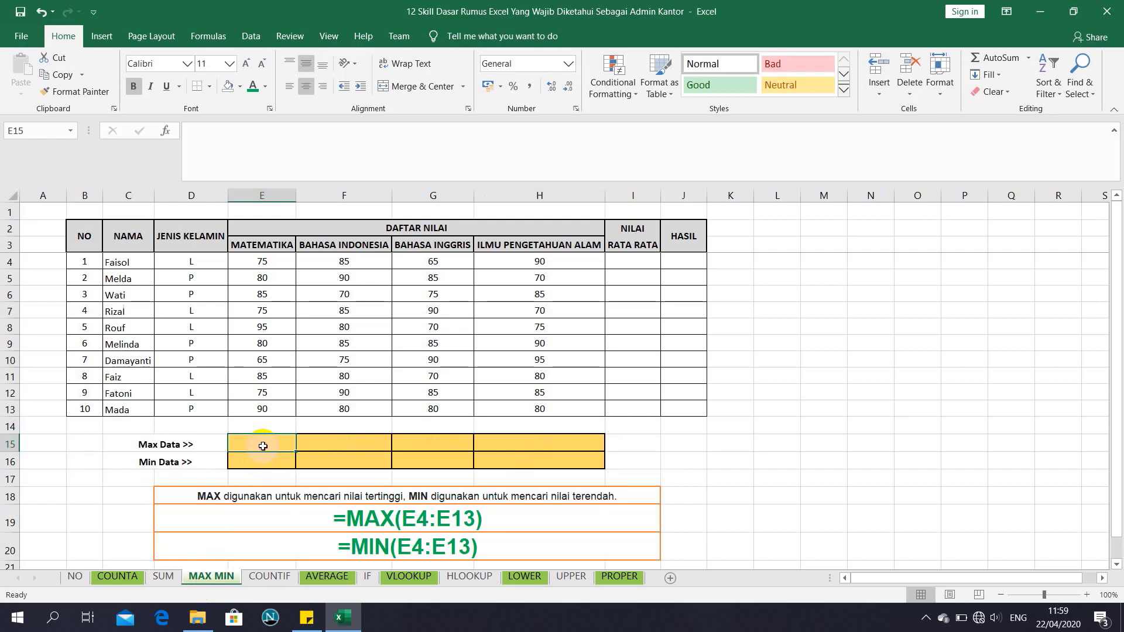
pyautogui.write('=')
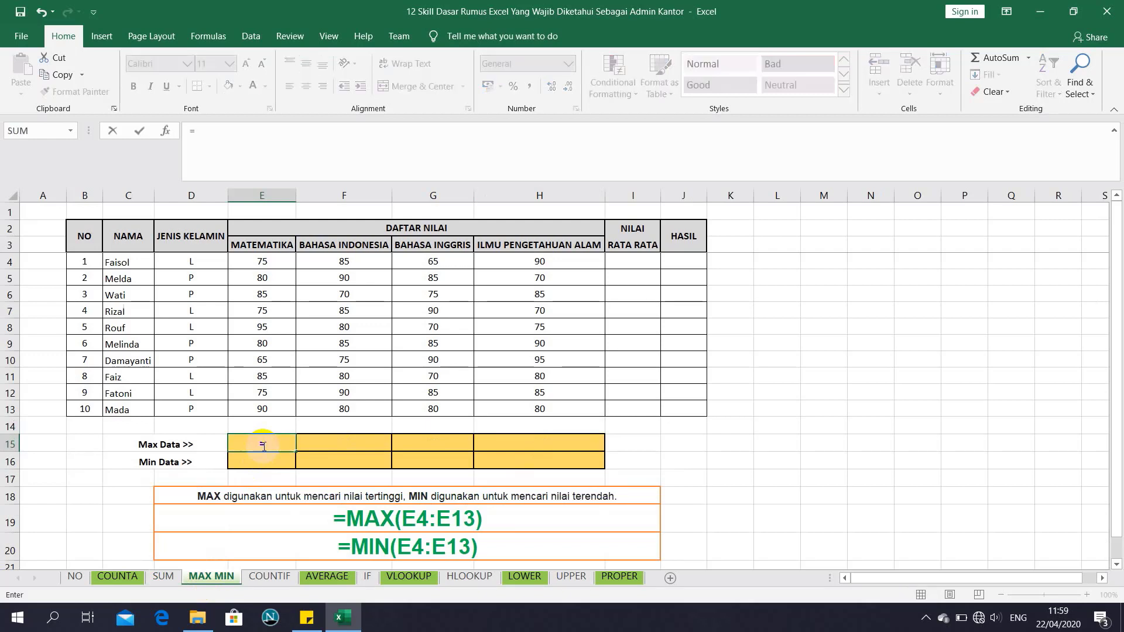
pyautogui.write('ma')
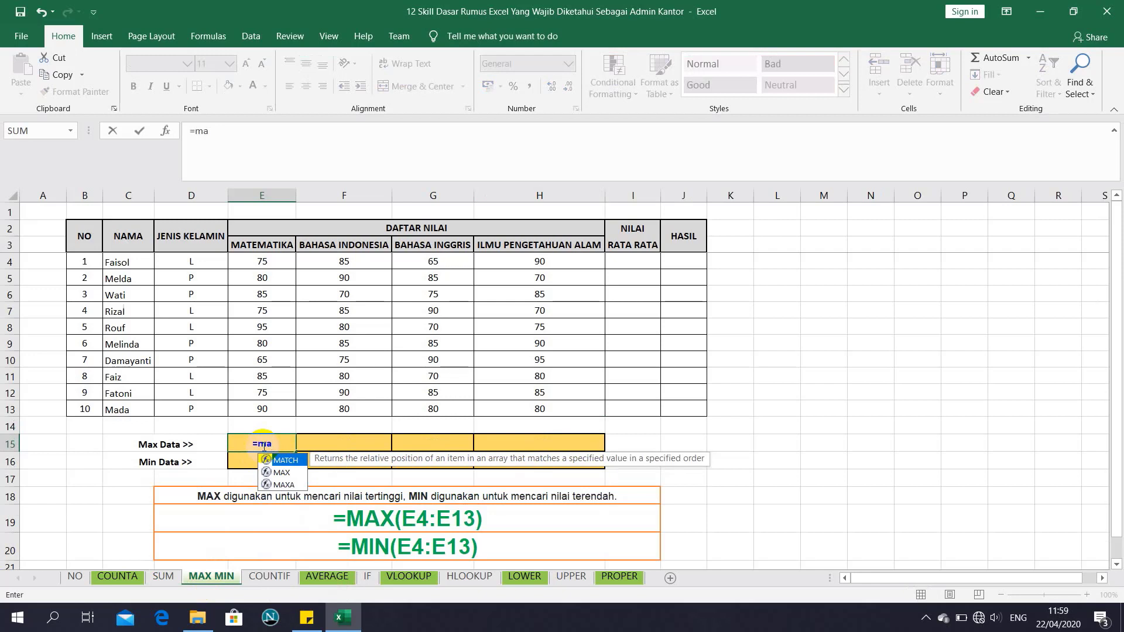
pyautogui.write('x')
pyautogui.press('Tab')
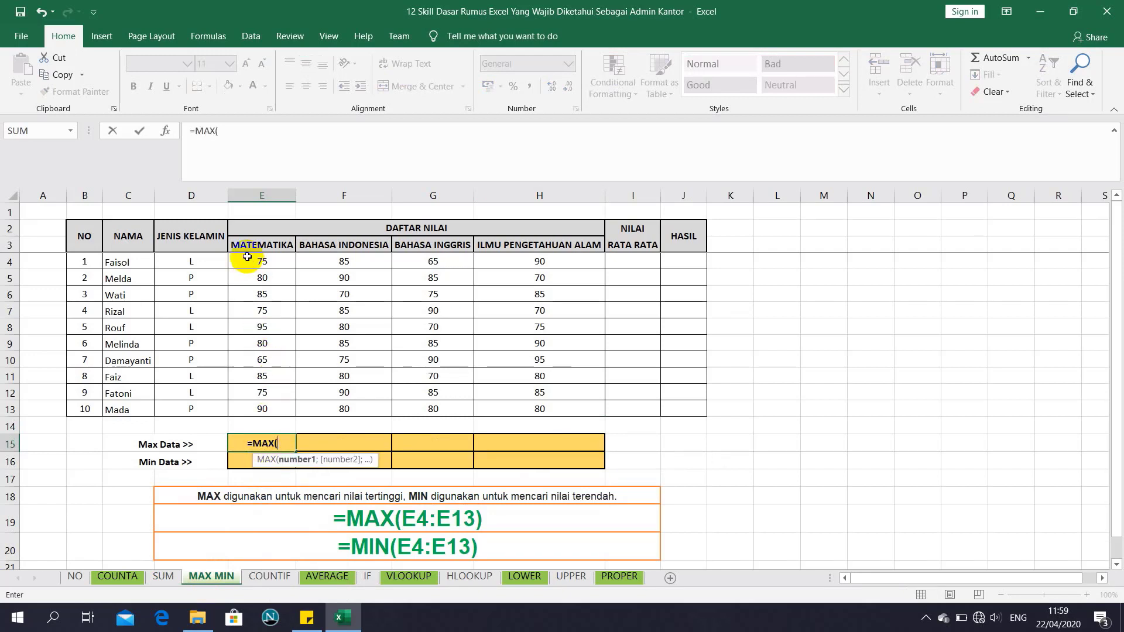
pyautogui.moveTo(247, 257); pyautogui.dragTo(246, 412)
pyautogui.write(')')
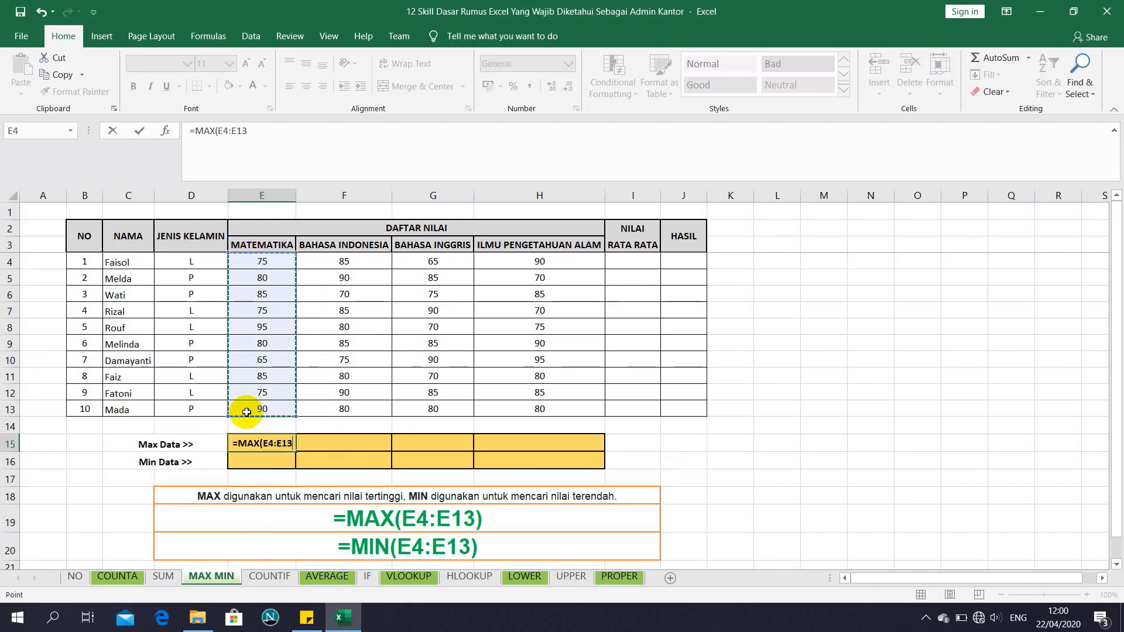
pyautogui.press('Return')
pyautogui.click(267, 445)
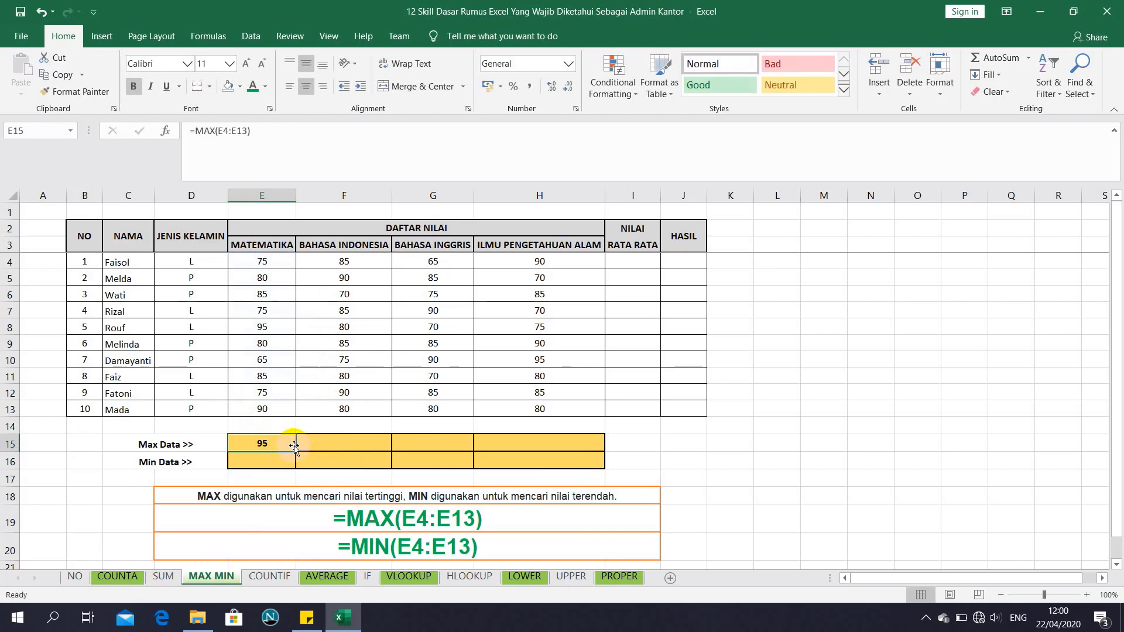
pyautogui.moveTo(294, 446); pyautogui.dragTo(554, 452)
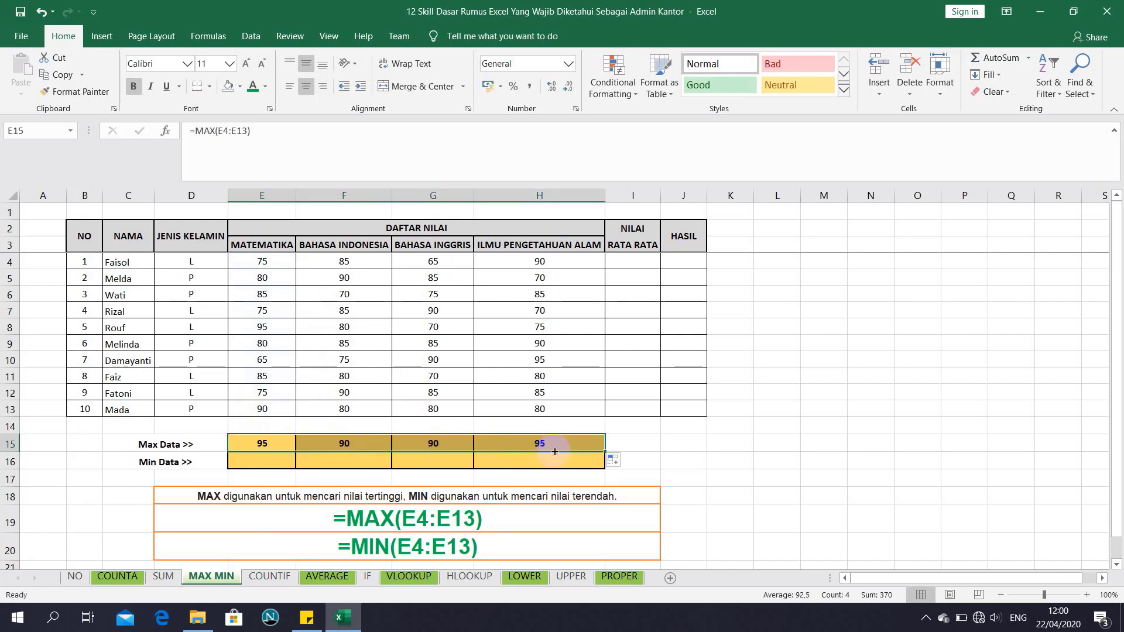
# Enter =MIN(E4:E13) in E16 and copy it across the Min Data row to H16.
pyautogui.click(261, 464)
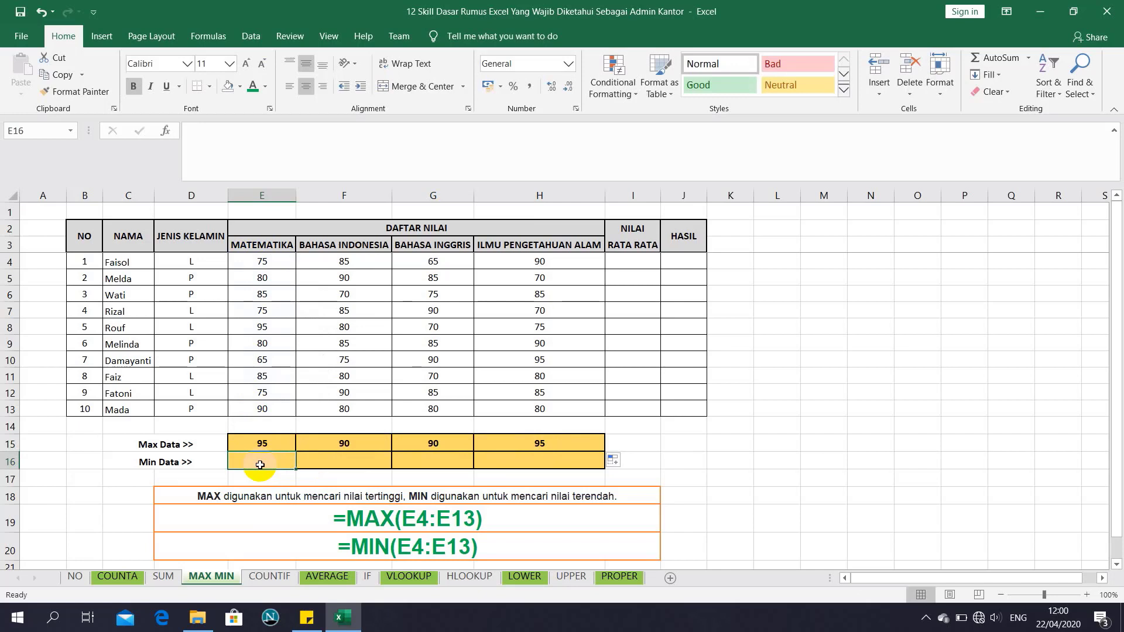
pyautogui.write('=min')
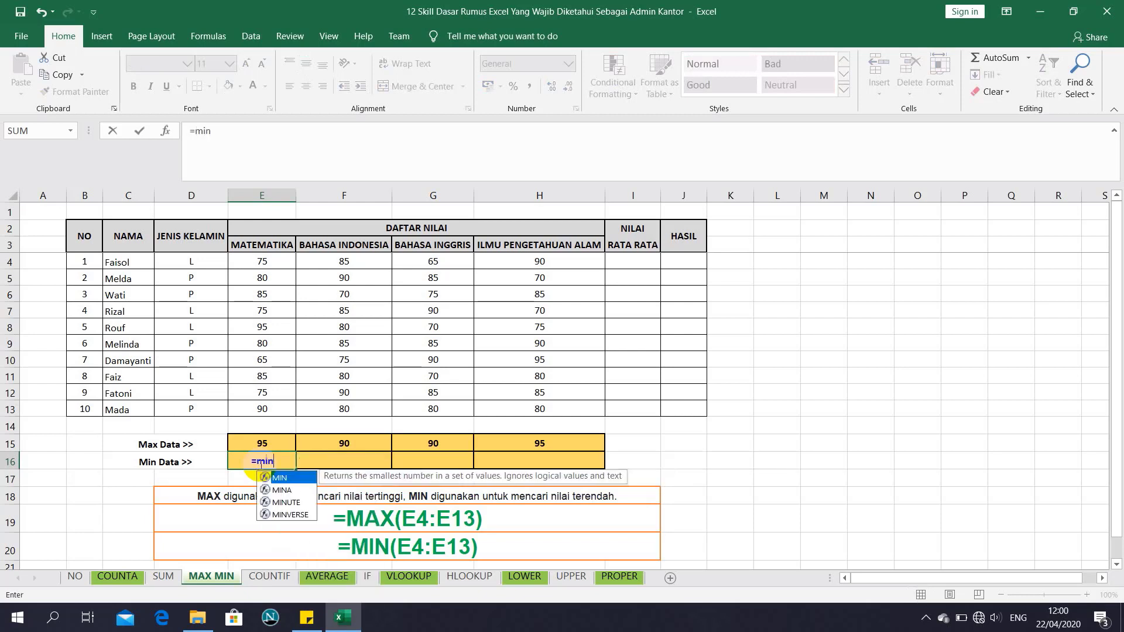
pyautogui.press('Tab')
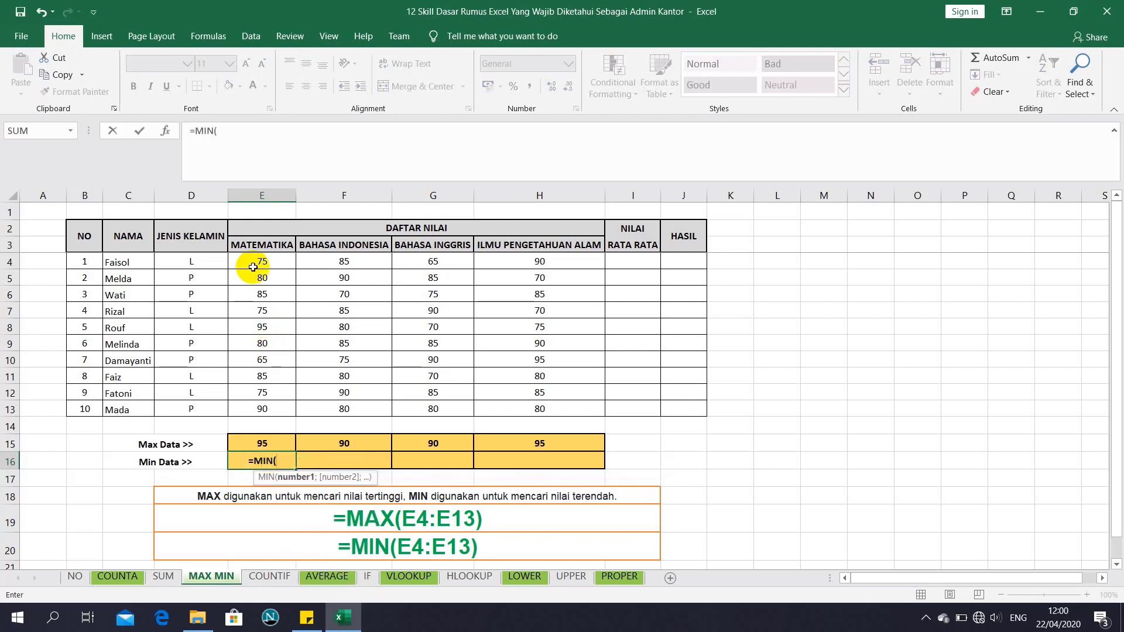
pyautogui.moveTo(251, 261); pyautogui.dragTo(251, 409)
pyautogui.write(')')
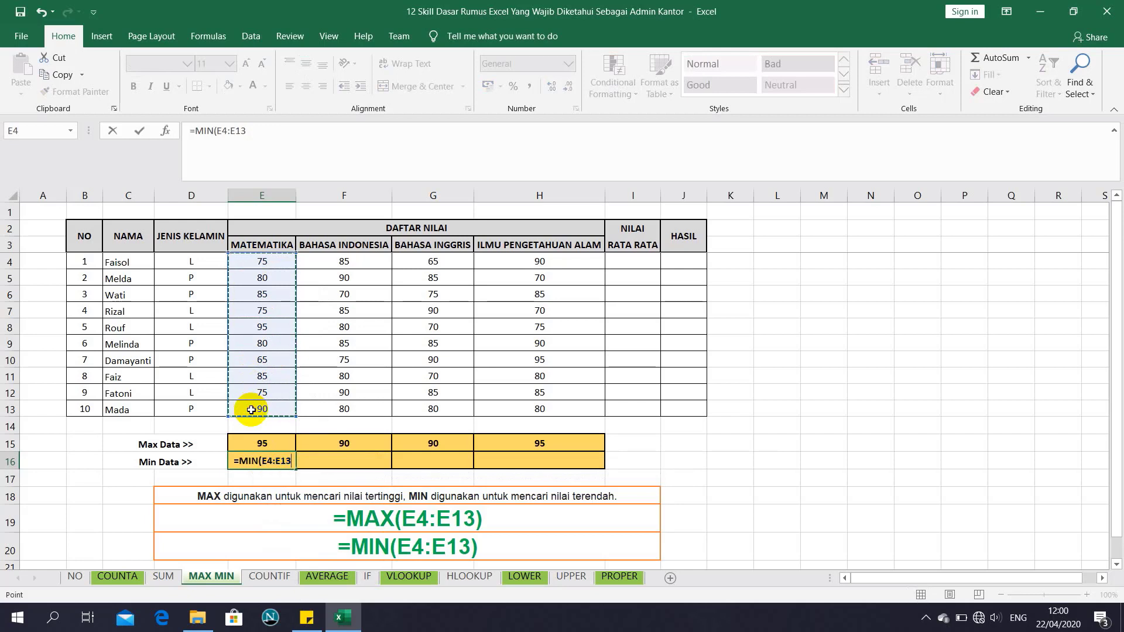
pyautogui.press('Return')
pyautogui.click(270, 462)
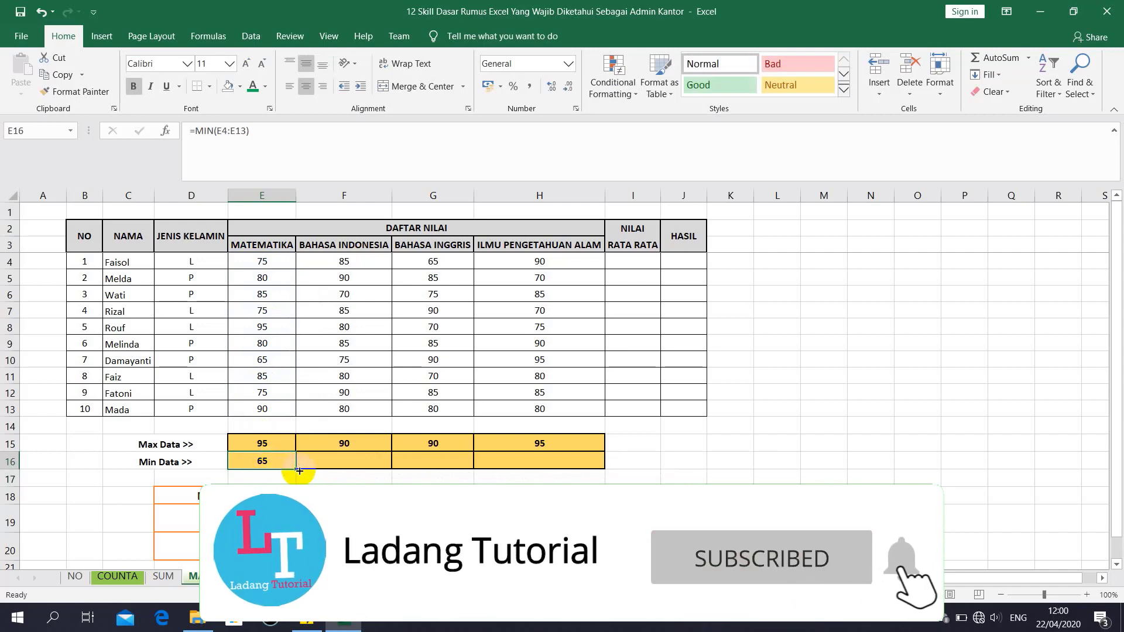
pyautogui.moveTo(296, 470); pyautogui.dragTo(545, 468)
pyautogui.click(333, 448)
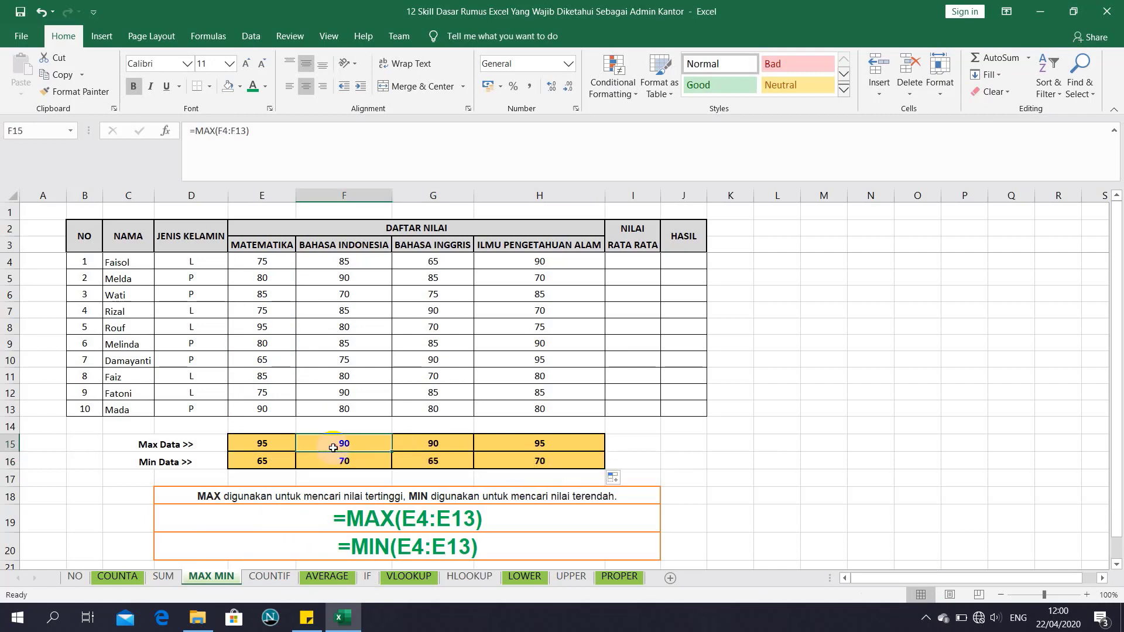
pyautogui.click(284, 446)
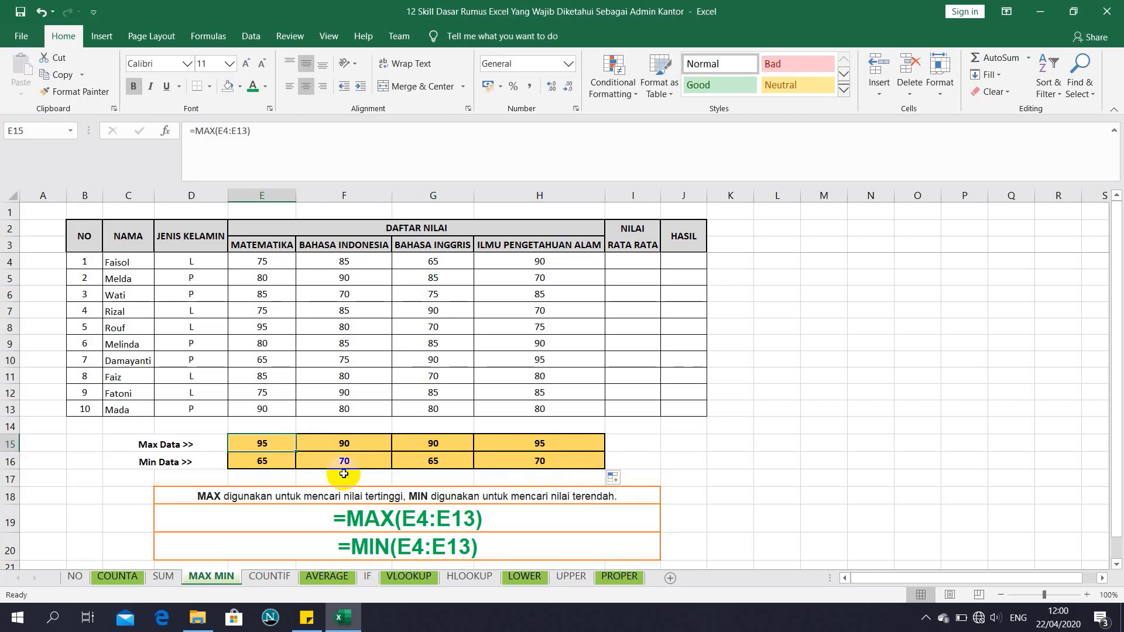
# On the COUNTIF sheet, count the L entries in the Jenis Kelamin column by entering =COUNTIF(D4:D13;"L") in D15.
pyautogui.click(275, 576)
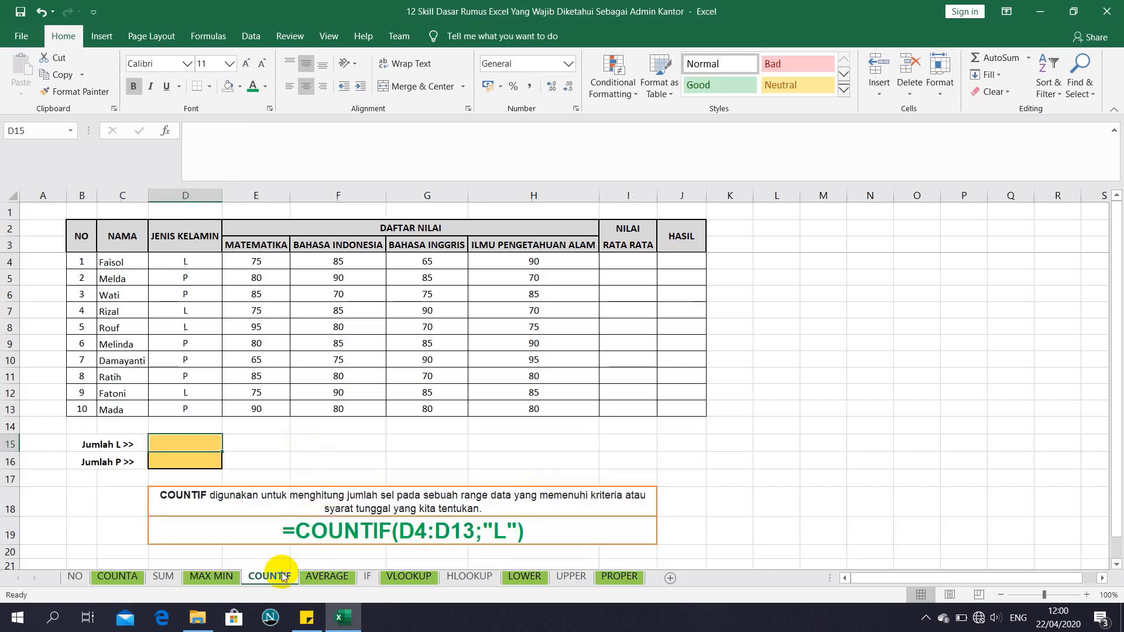
pyautogui.click(195, 440)
pyautogui.write('=cou')
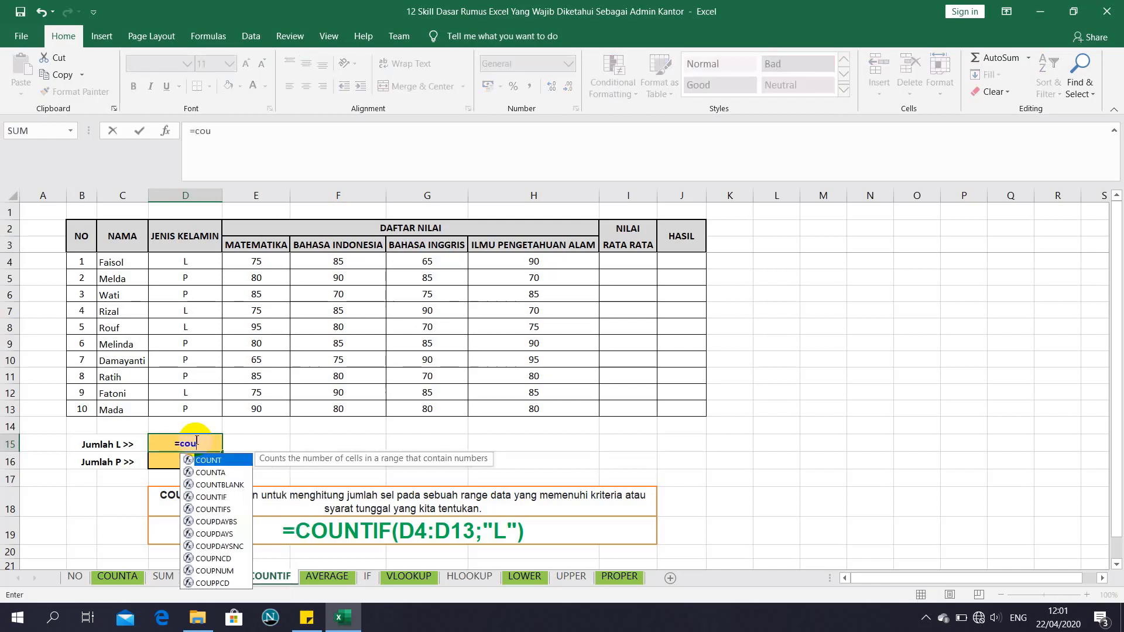
pyautogui.write('nti')
pyautogui.press('Tab')
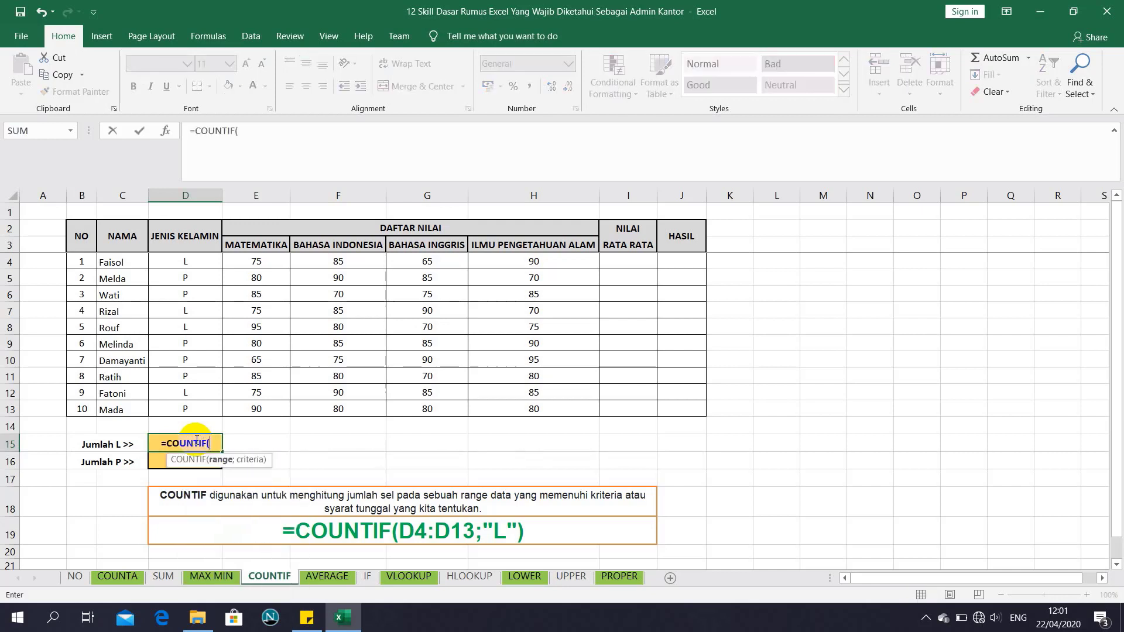
pyautogui.click(194, 260)
pyautogui.moveTo(193, 260); pyautogui.dragTo(193, 413)
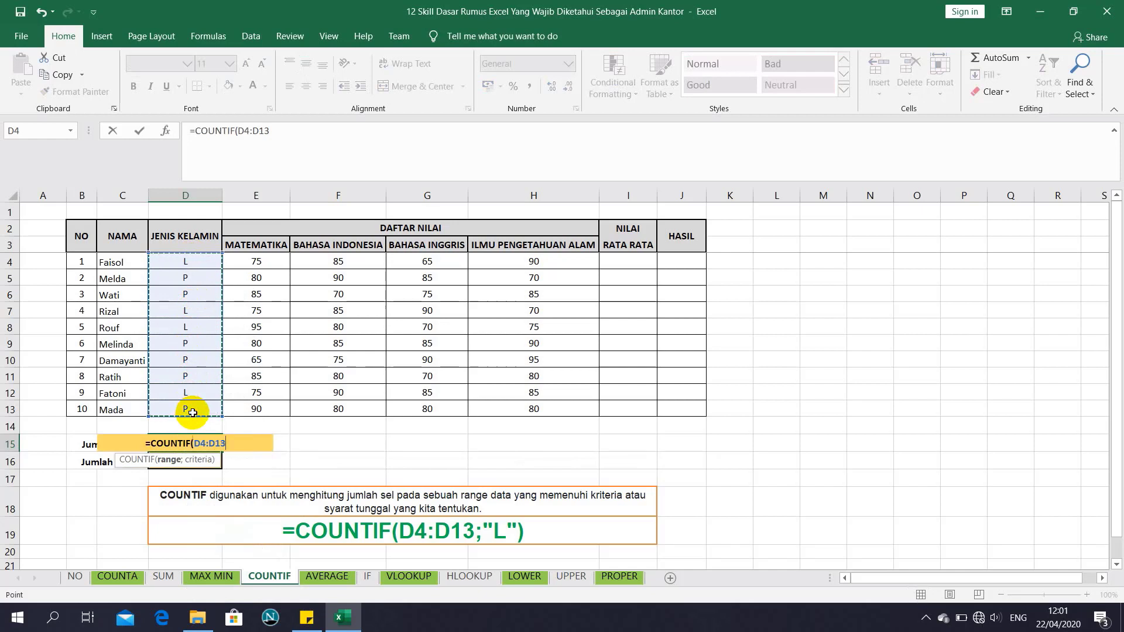
pyautogui.write(';')
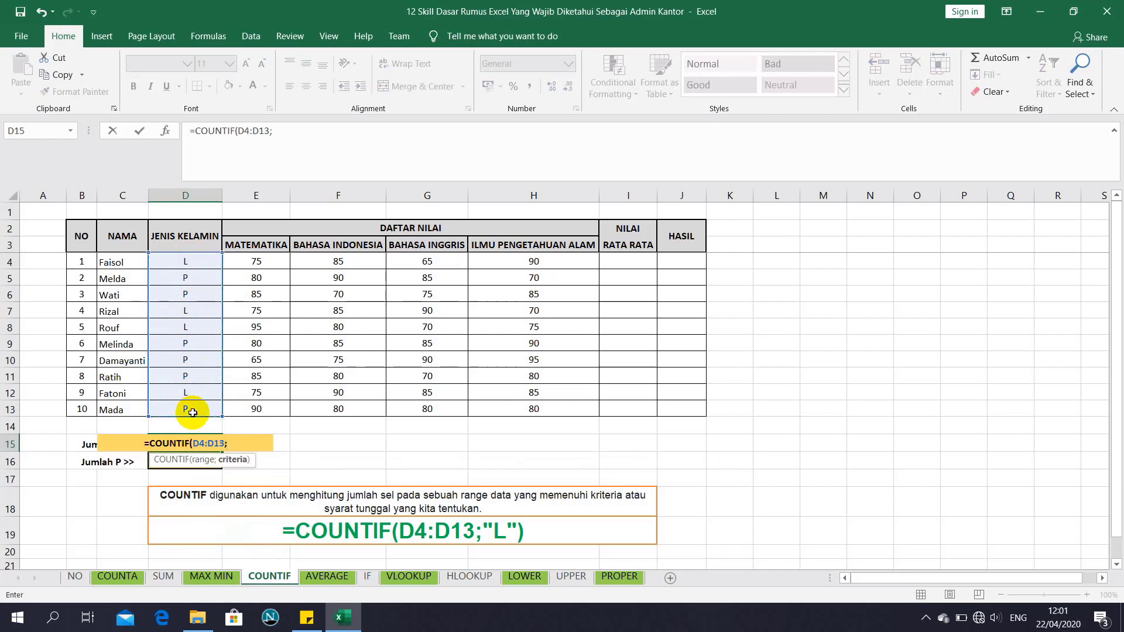
pyautogui.write('"')
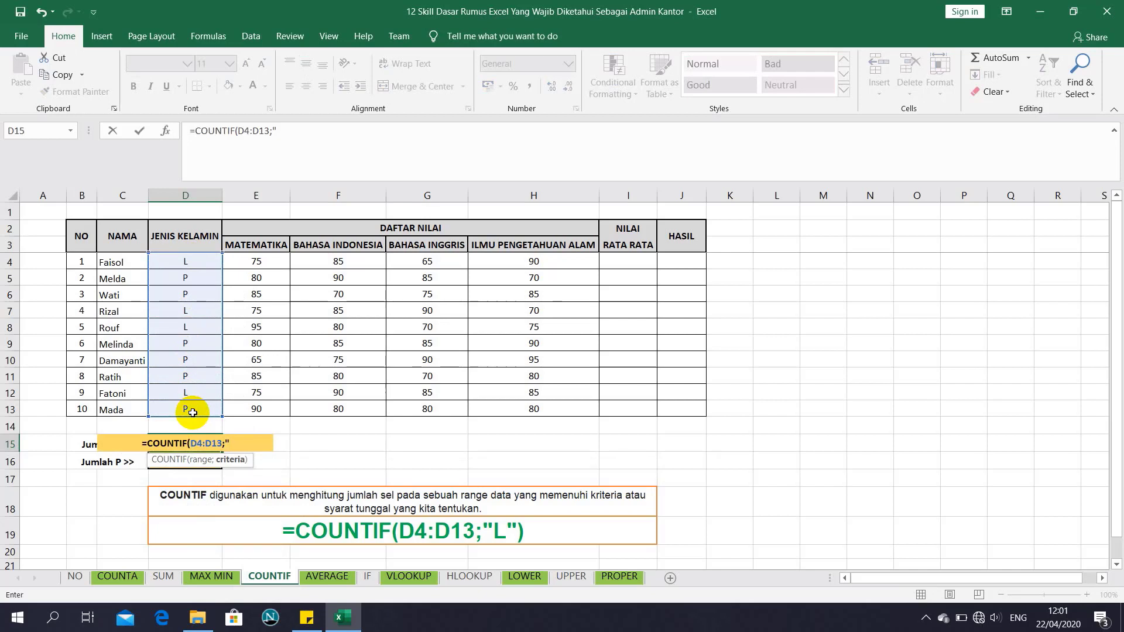
pyautogui.write('L")')
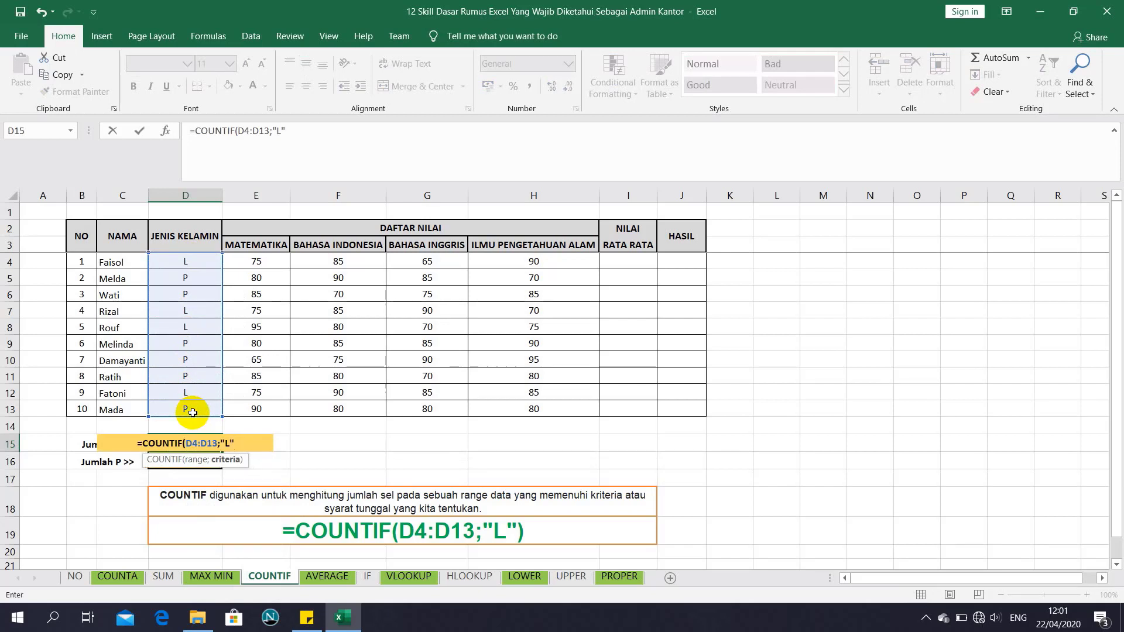
pyautogui.press('Return')
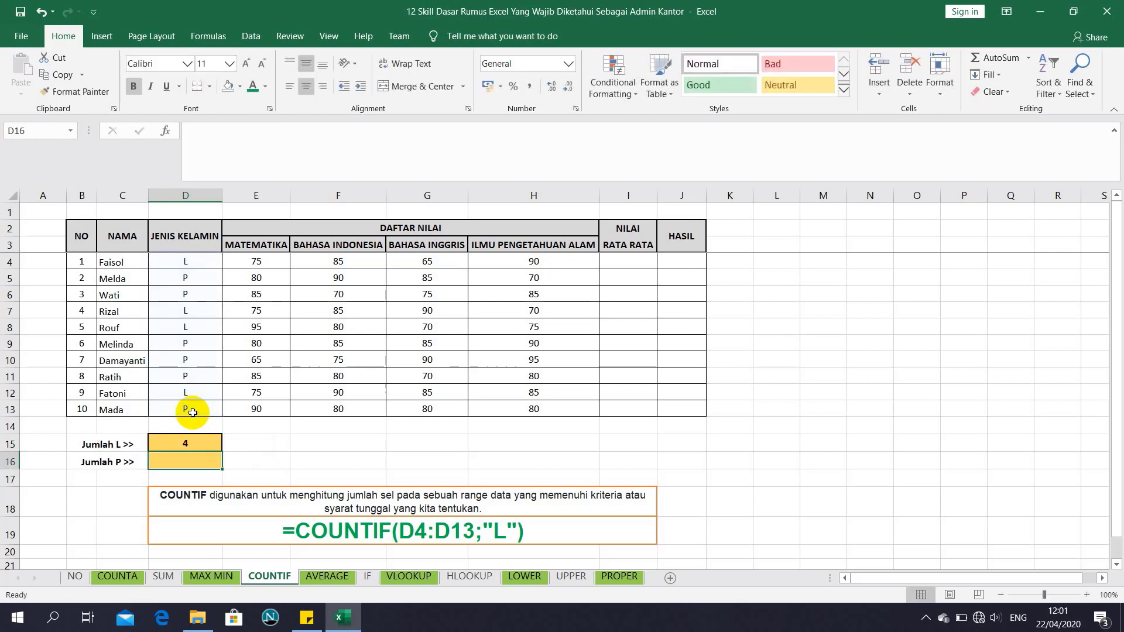
pyautogui.click(193, 443)
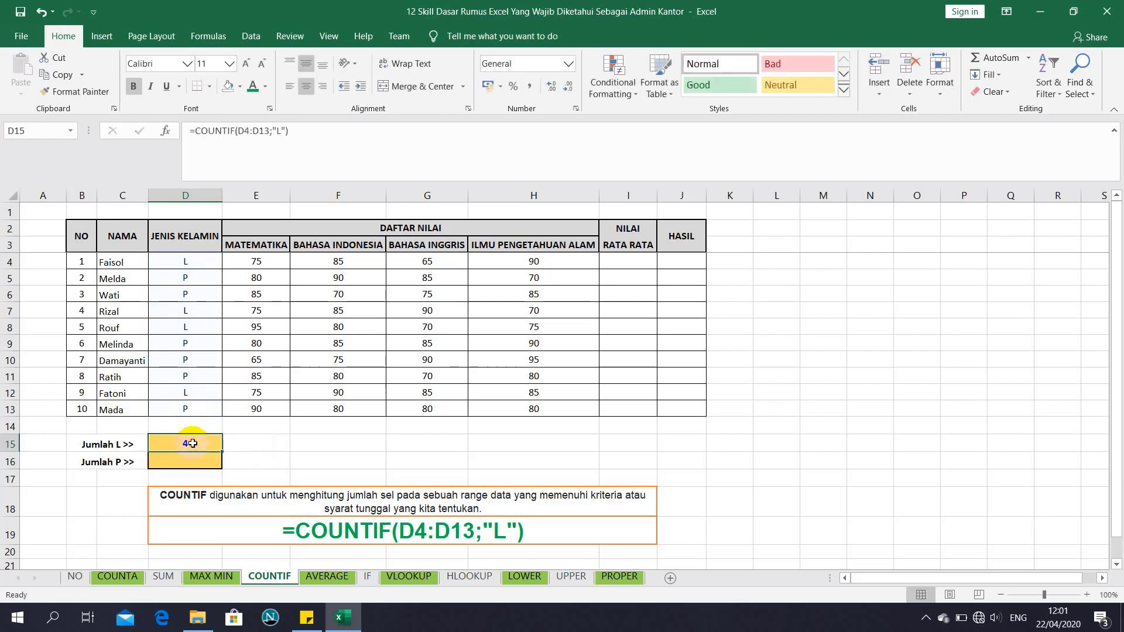
# Count the P entries in the Jenis Kelamin column by entering =COUNTIF(D4:D13;"P") in D16.
pyautogui.click(191, 463)
pyautogui.click(278, 162)
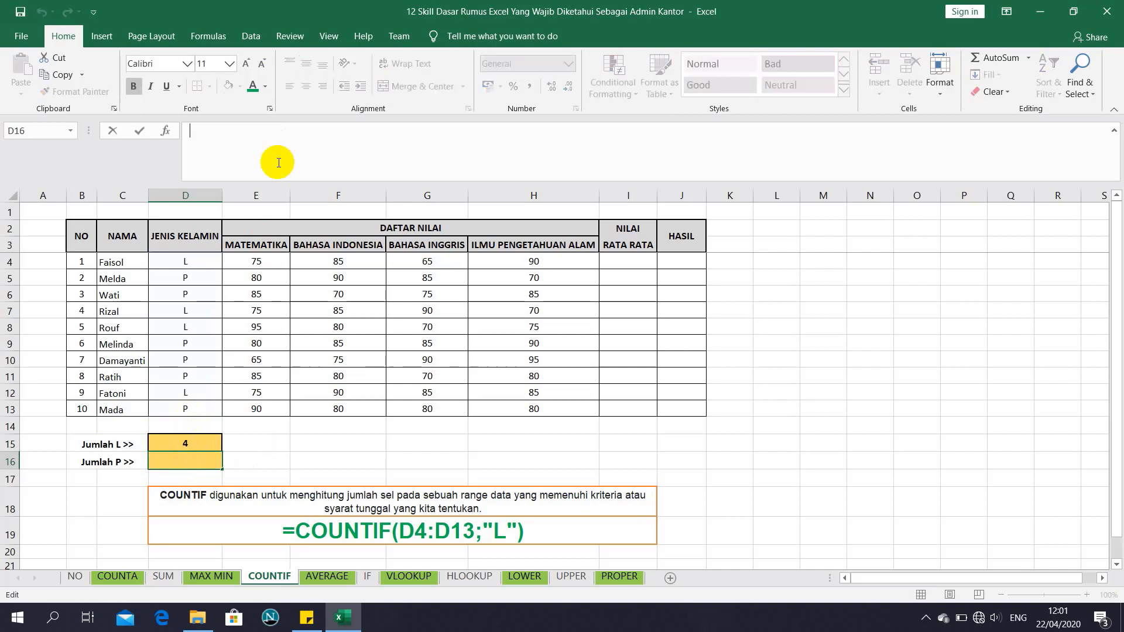
pyautogui.write('=co')
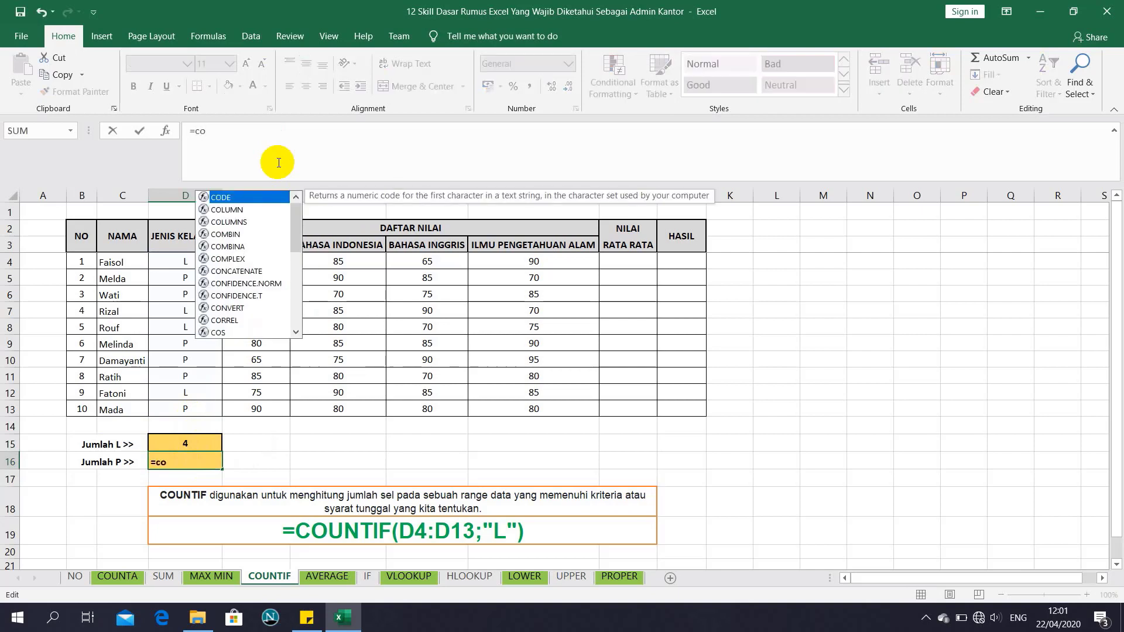
pyautogui.write('unt')
pyautogui.press('Down')
pyautogui.press('Down')
pyautogui.press('Down')
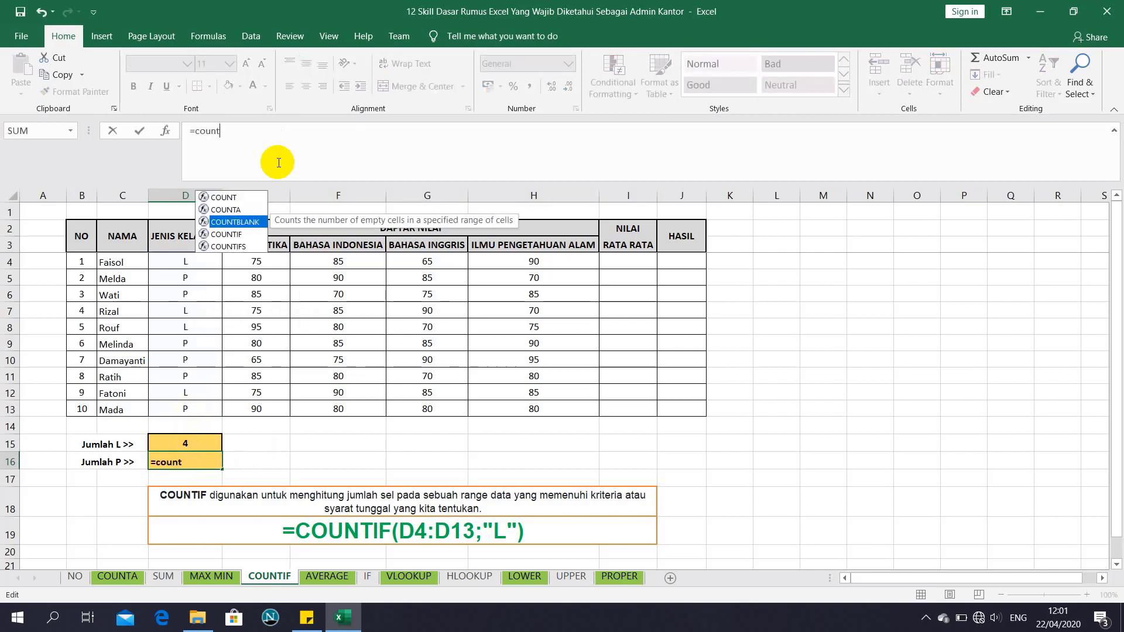
pyautogui.press('Tab')
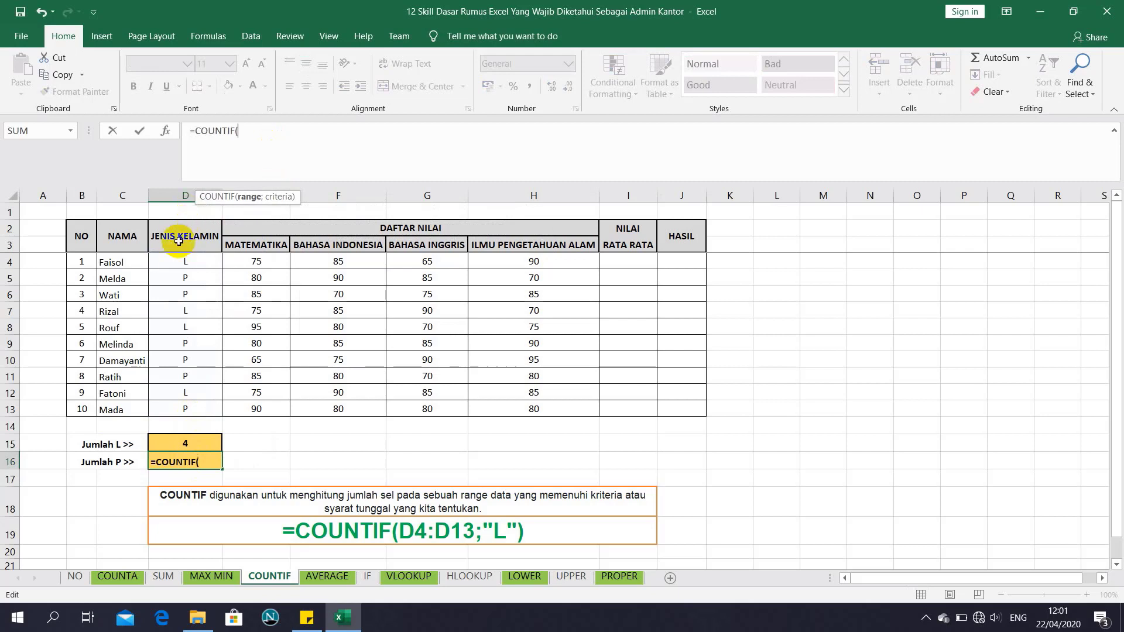
pyautogui.moveTo(168, 258); pyautogui.dragTo(179, 405)
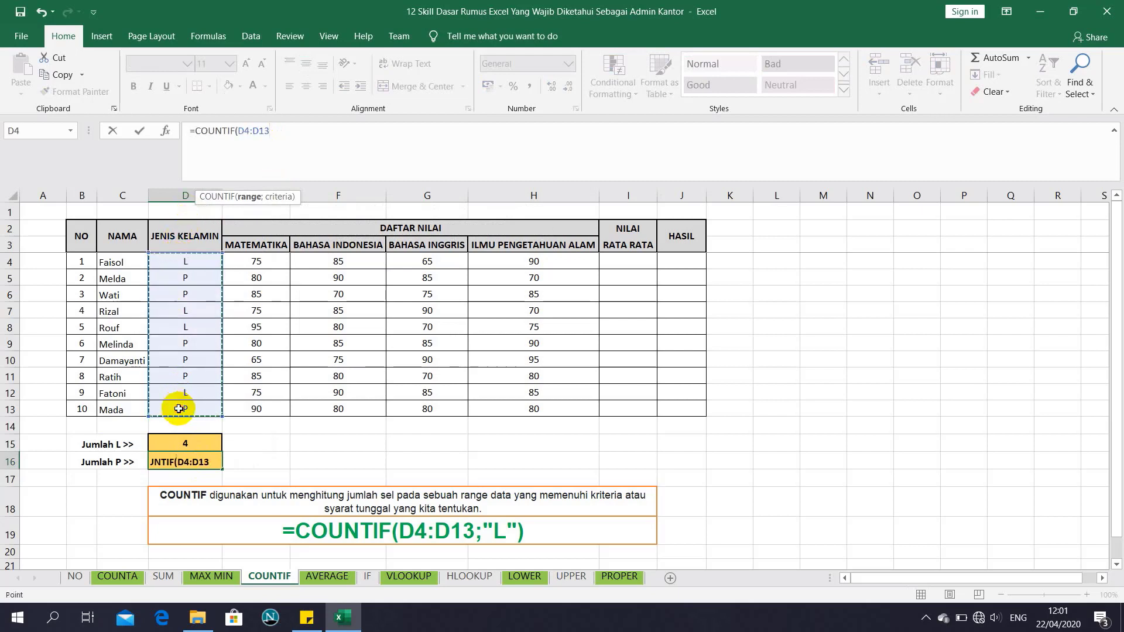
pyautogui.write(';"P')
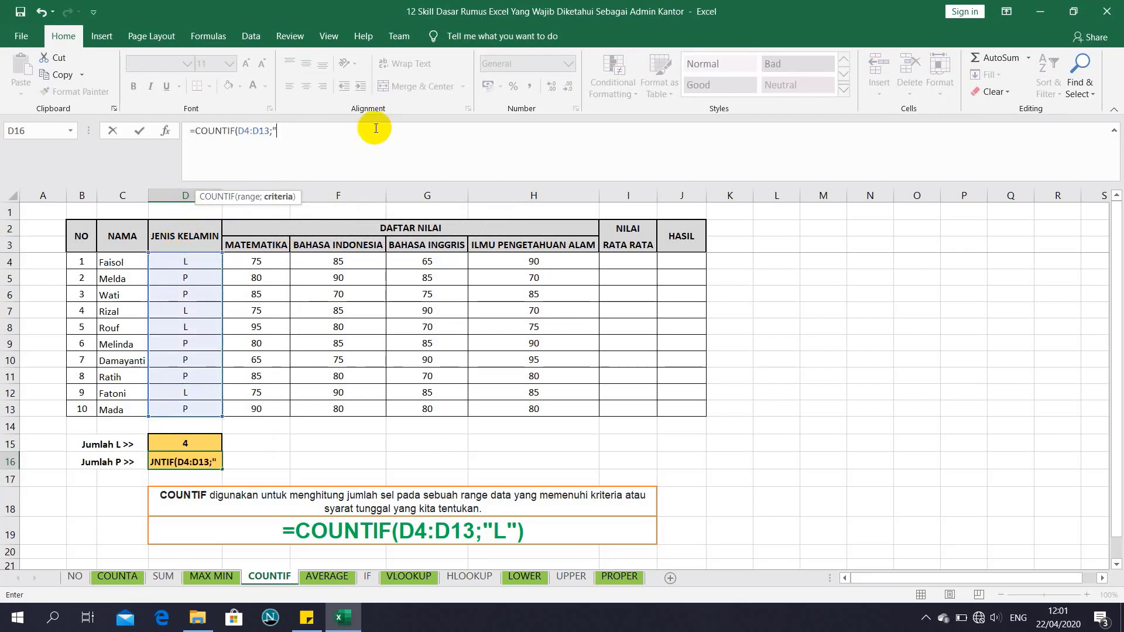
pyautogui.write('")')
pyautogui.press('Return')
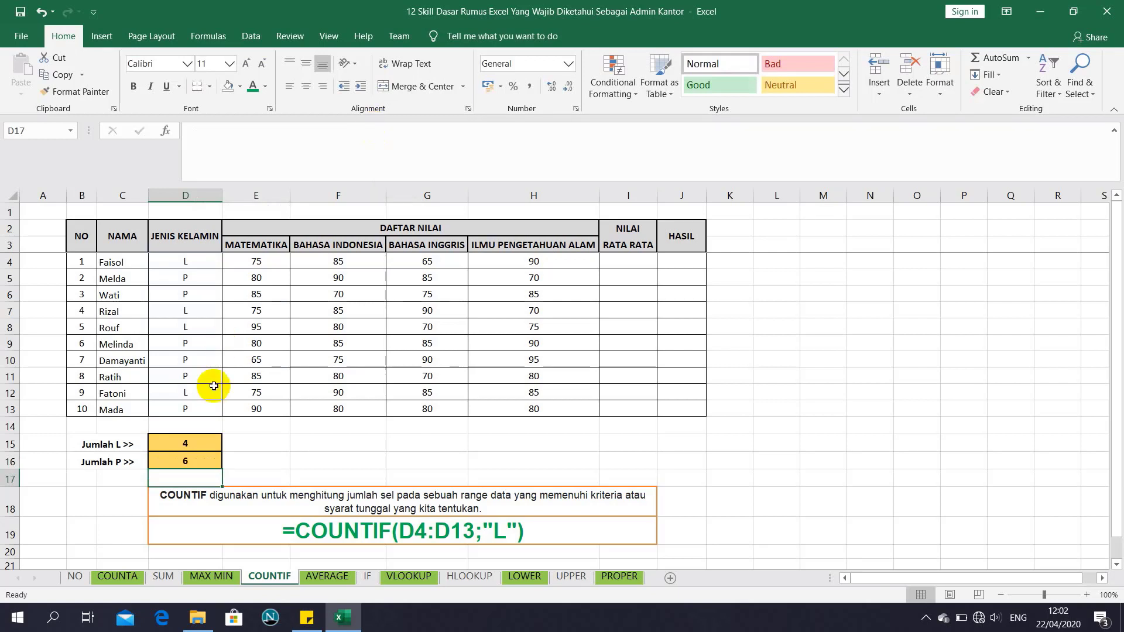
# On the AVERAGE sheet, calculate the first student's average score by entering =AVERAGE(E4:H4) in I4.
pyautogui.click(335, 577)
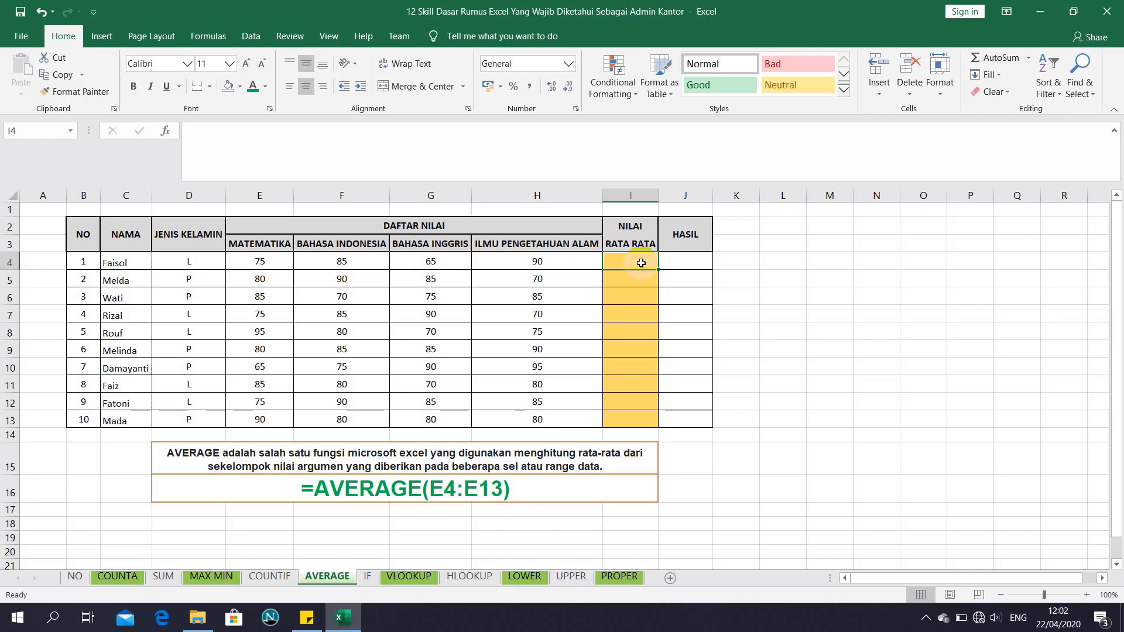
pyautogui.click(617, 141)
pyautogui.write('=')
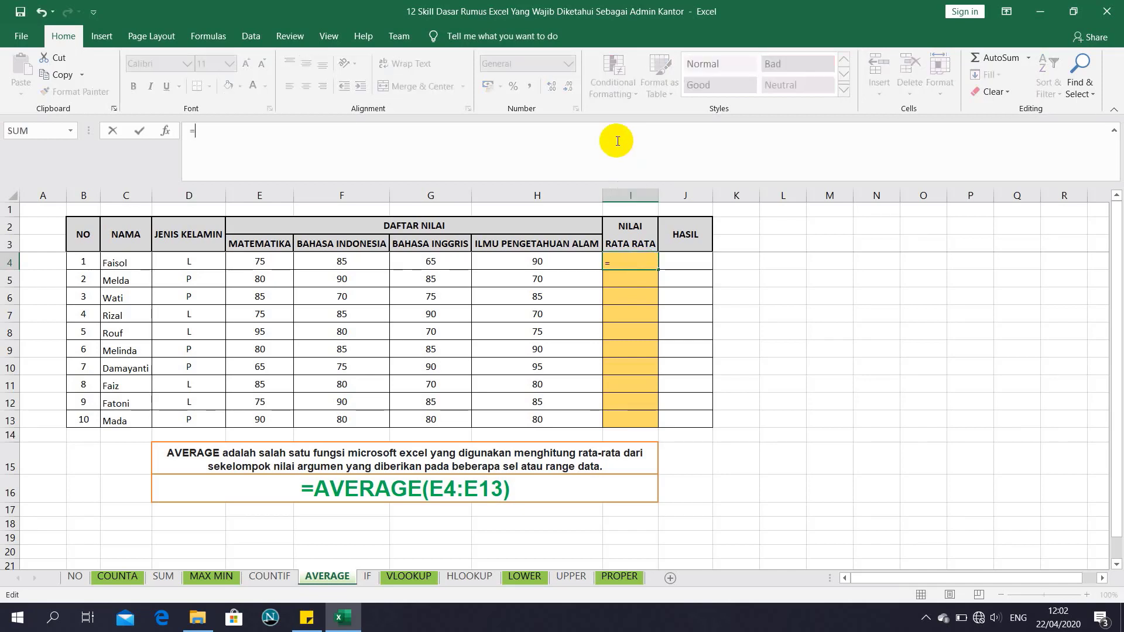
pyautogui.write('avera')
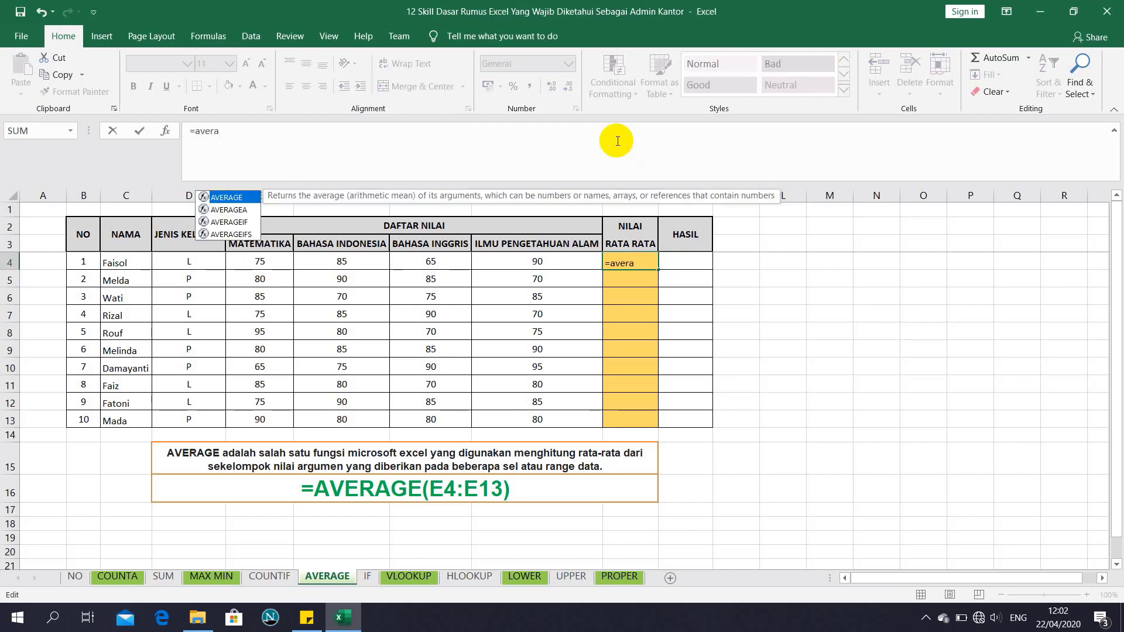
pyautogui.press('Tab')
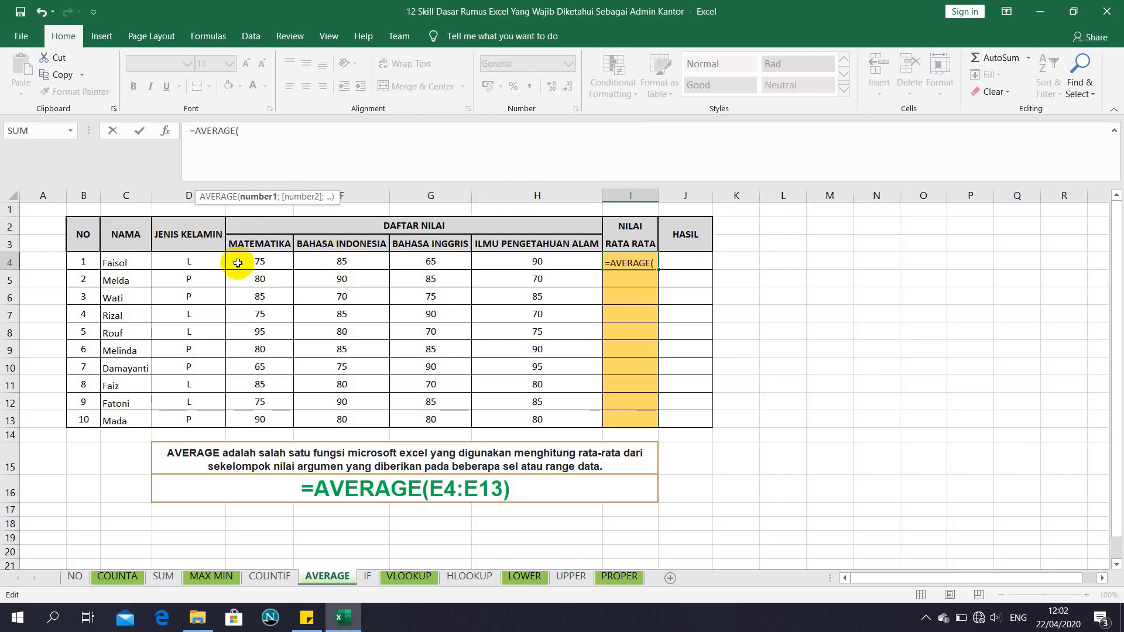
pyautogui.moveTo(238, 263); pyautogui.dragTo(509, 266)
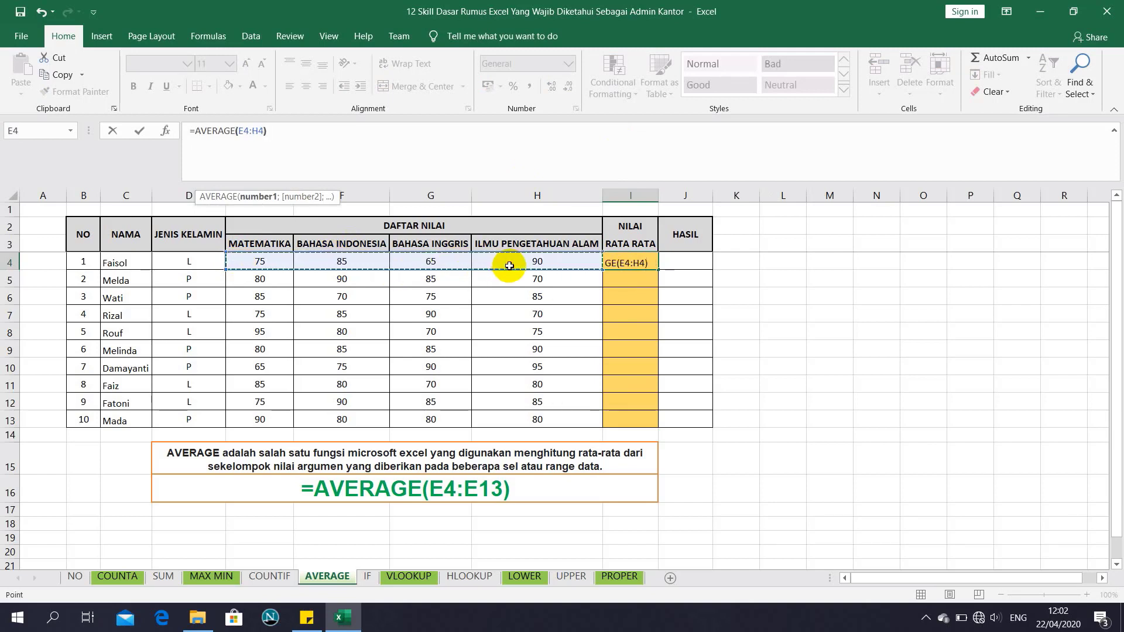
pyautogui.write(')')
pyautogui.press('Return')
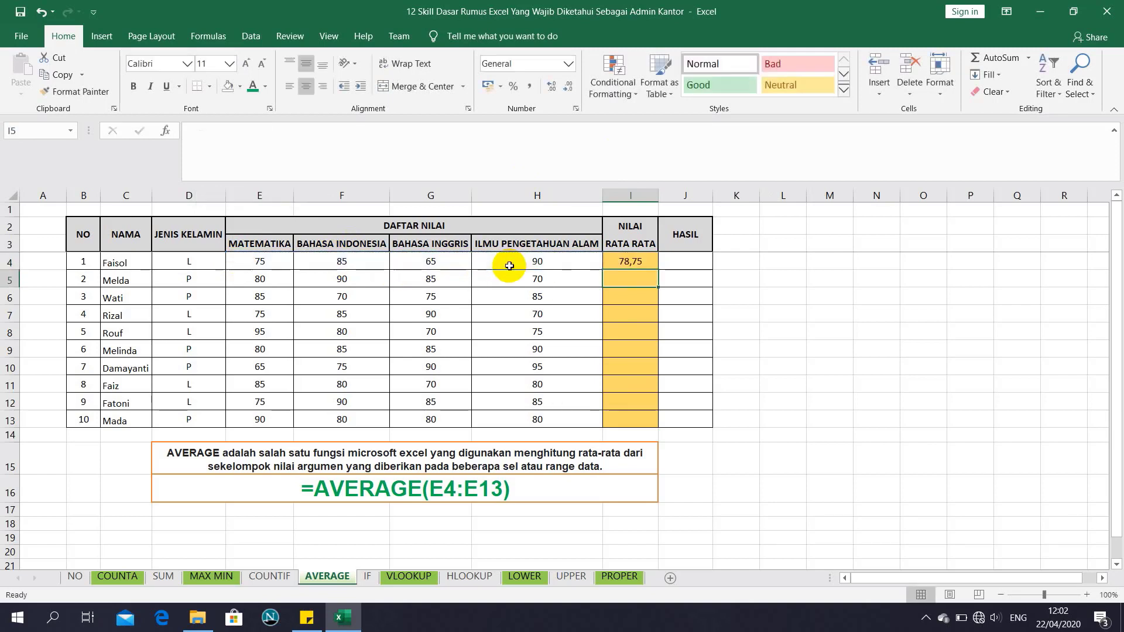
# Copy the AVERAGE formula from I4 down the Nilai Rata Rata column to I13.
pyautogui.click(650, 266)
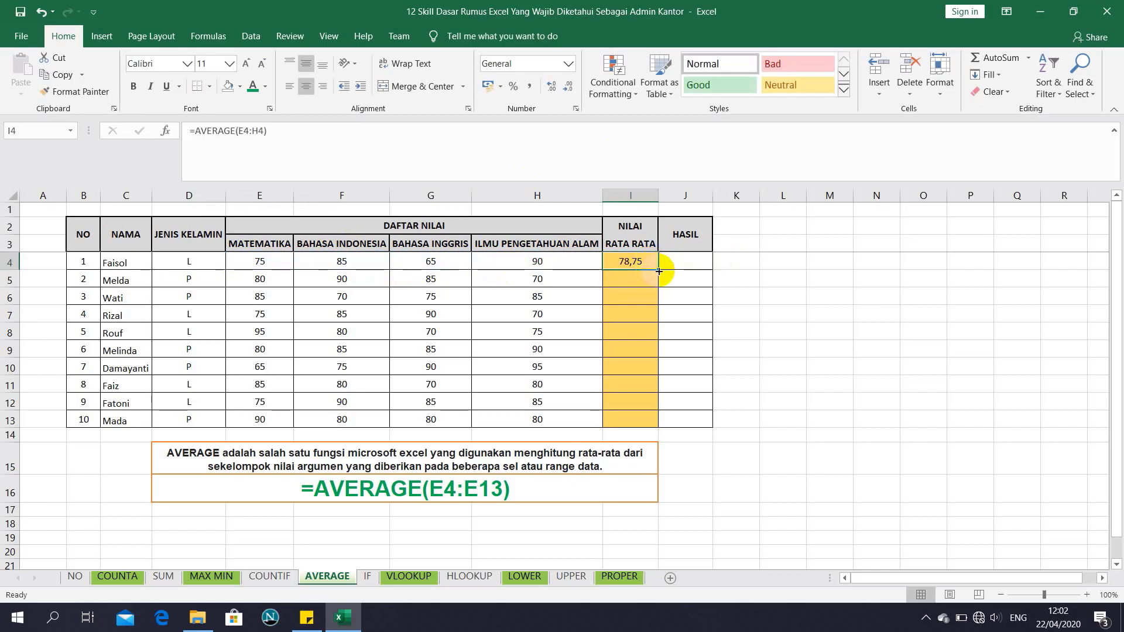
pyautogui.moveTo(659, 271); pyautogui.dragTo(650, 430)
pyautogui.click(675, 366)
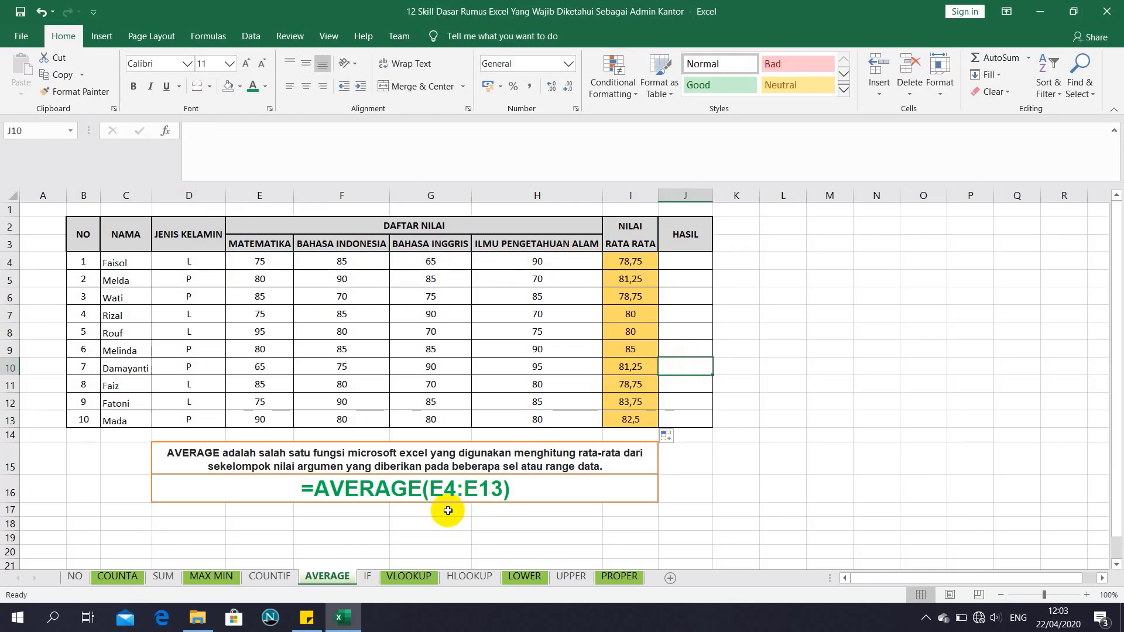
# On the IF sheet, enter =IF(I4<80;"Tidak Lulus";"Lulus") in J4 to grade the first student's average.
pyautogui.click(371, 578)
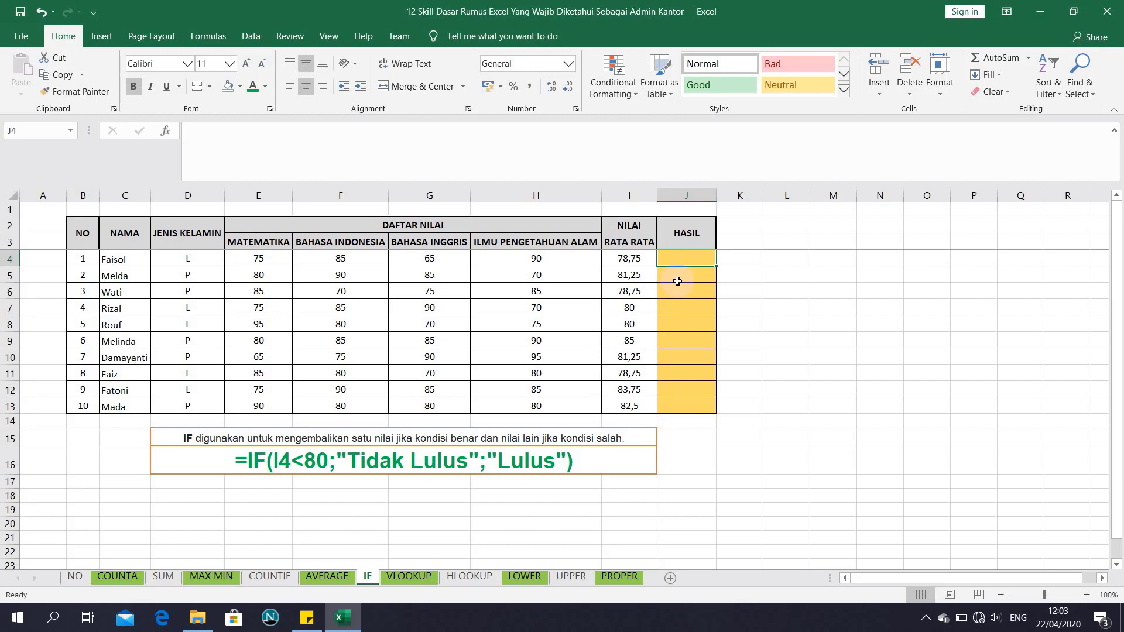
pyautogui.click(625, 136)
pyautogui.write('=')
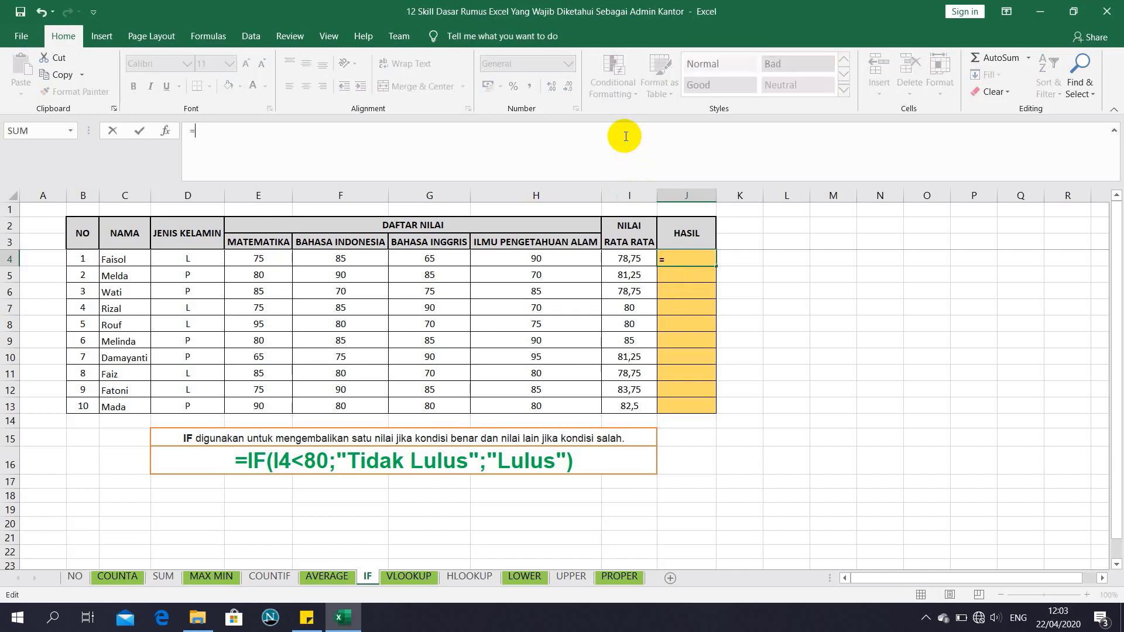
pyautogui.write('IF(')
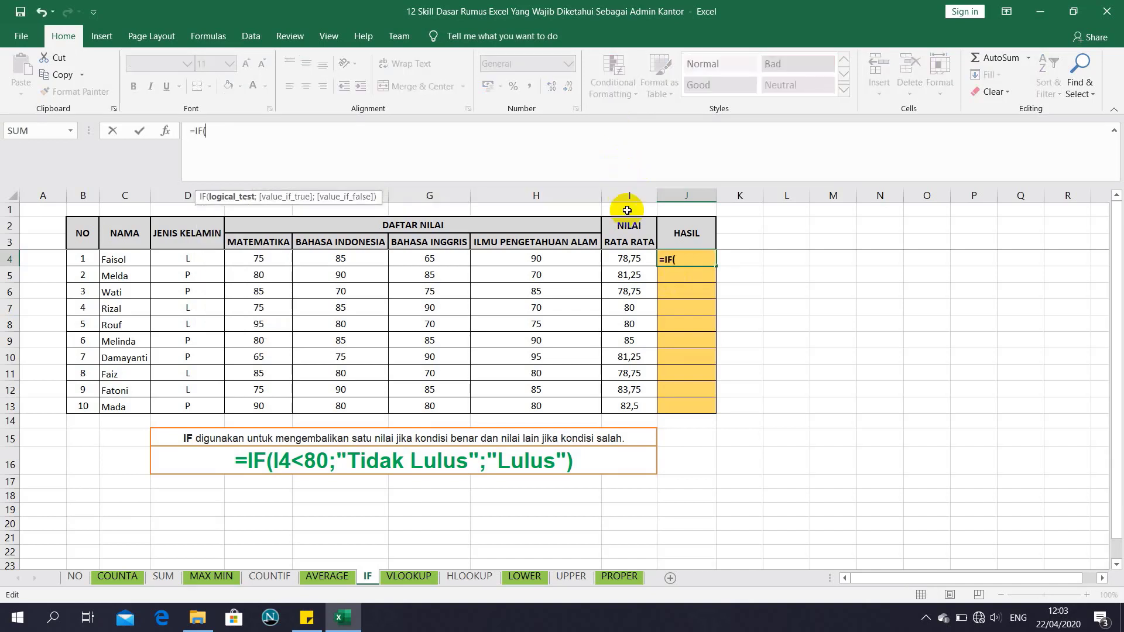
pyautogui.click(629, 261)
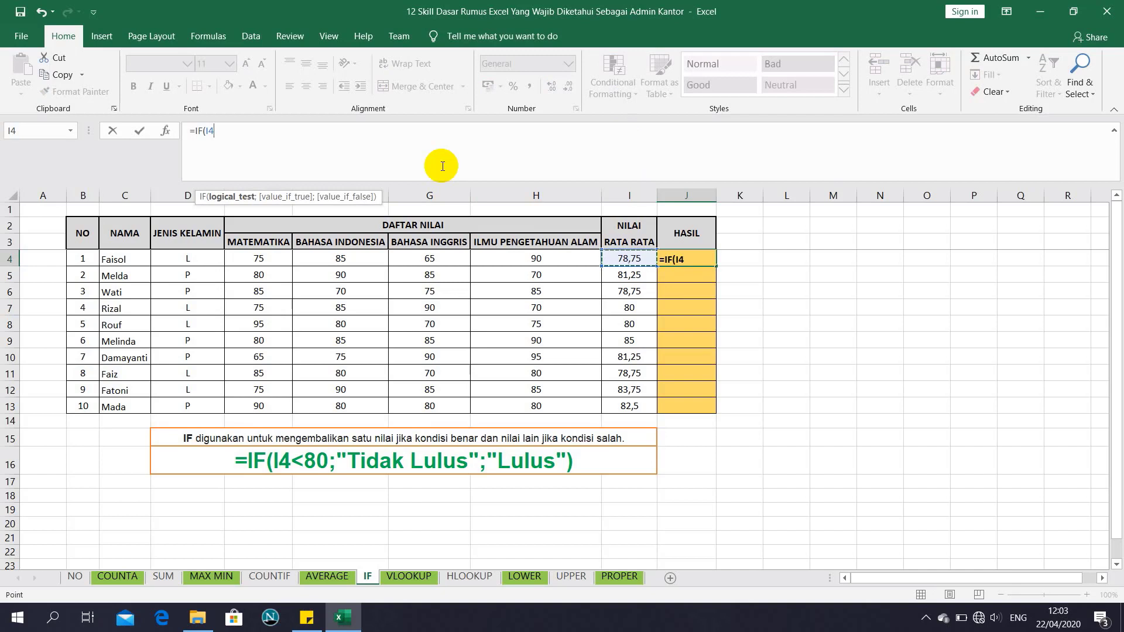
pyautogui.write('<80;"')
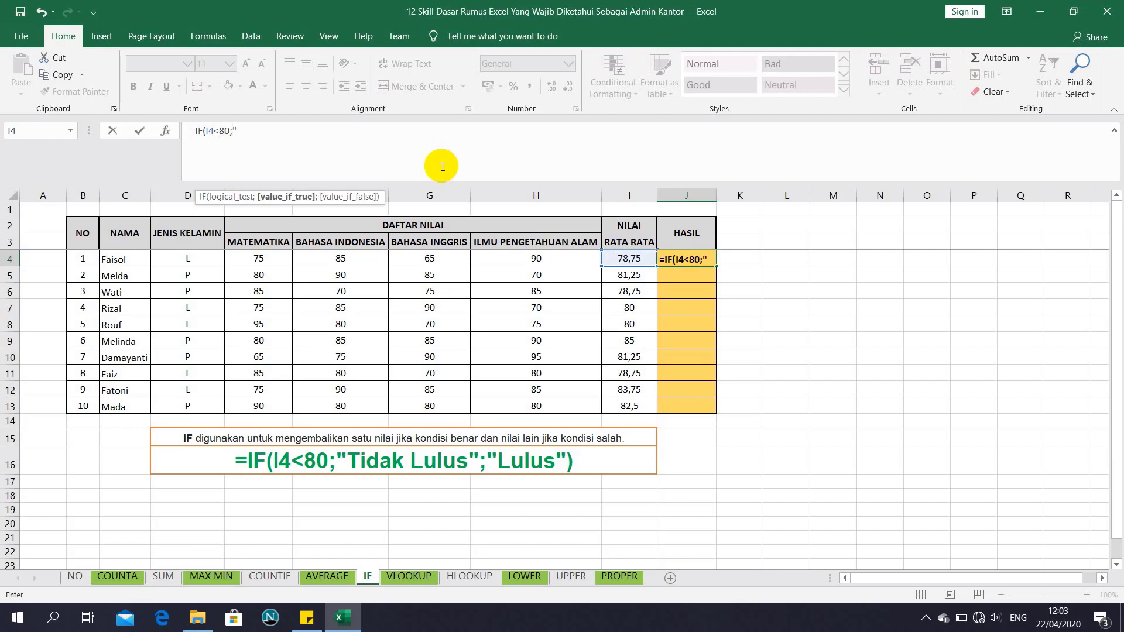
pyautogui.write('Tidak Lulus";')
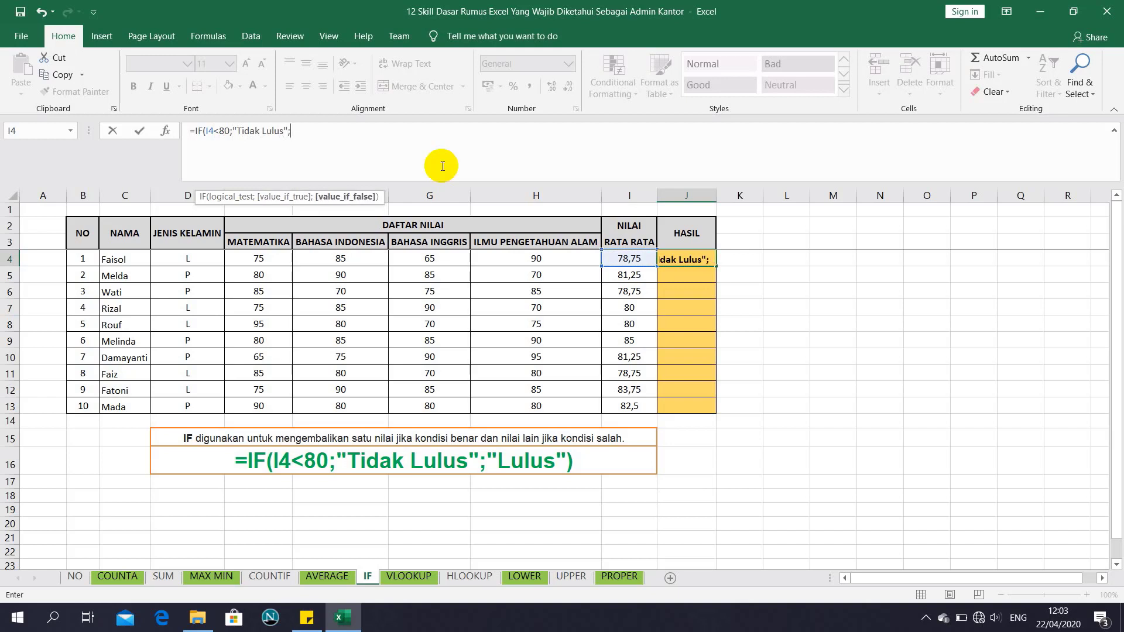
pyautogui.write('"Lulus")')
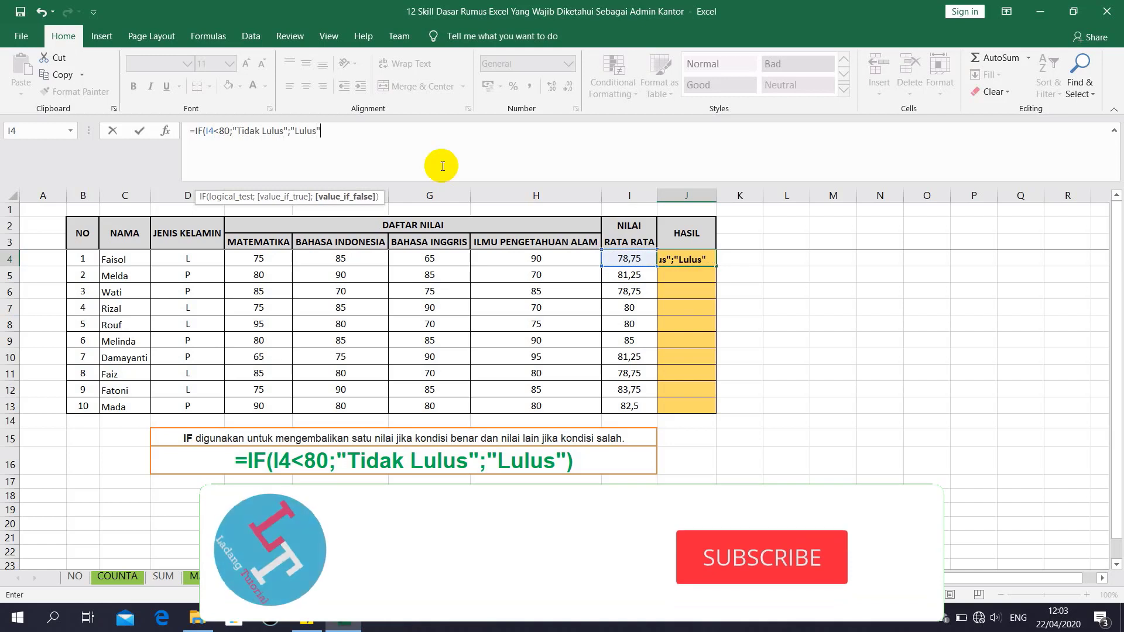
pyautogui.press('Return')
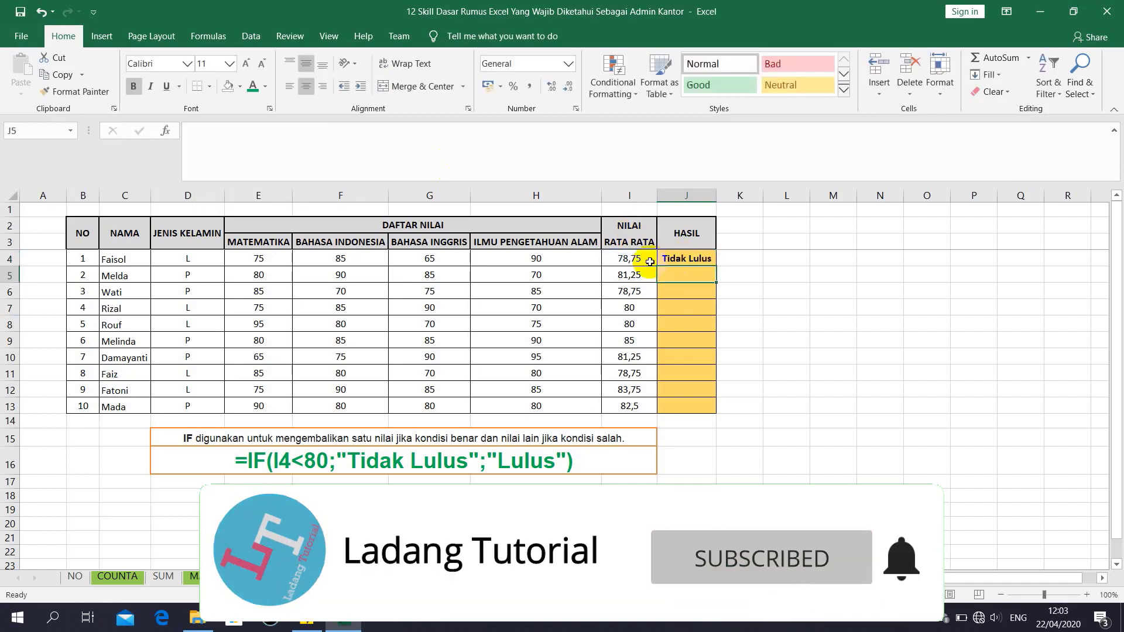
# Copy the IF formula from J4 down the Hasil column to J13 and review the formulas in J6 and J4.
pyautogui.click(681, 258)
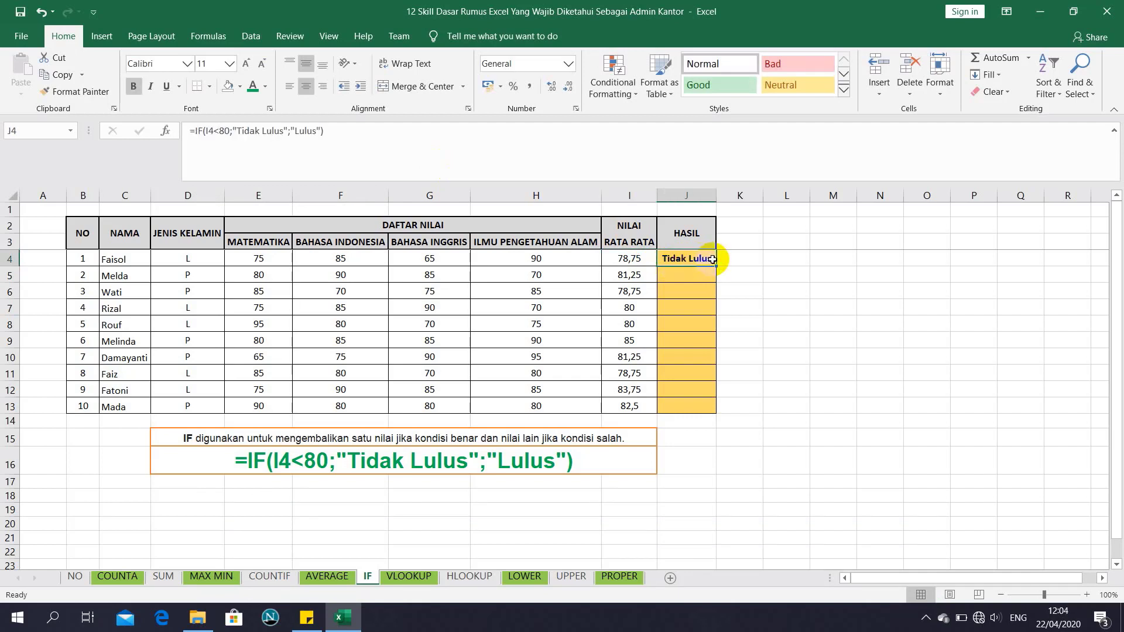
pyautogui.moveTo(715, 266); pyautogui.dragTo(711, 410)
pyautogui.click(695, 294)
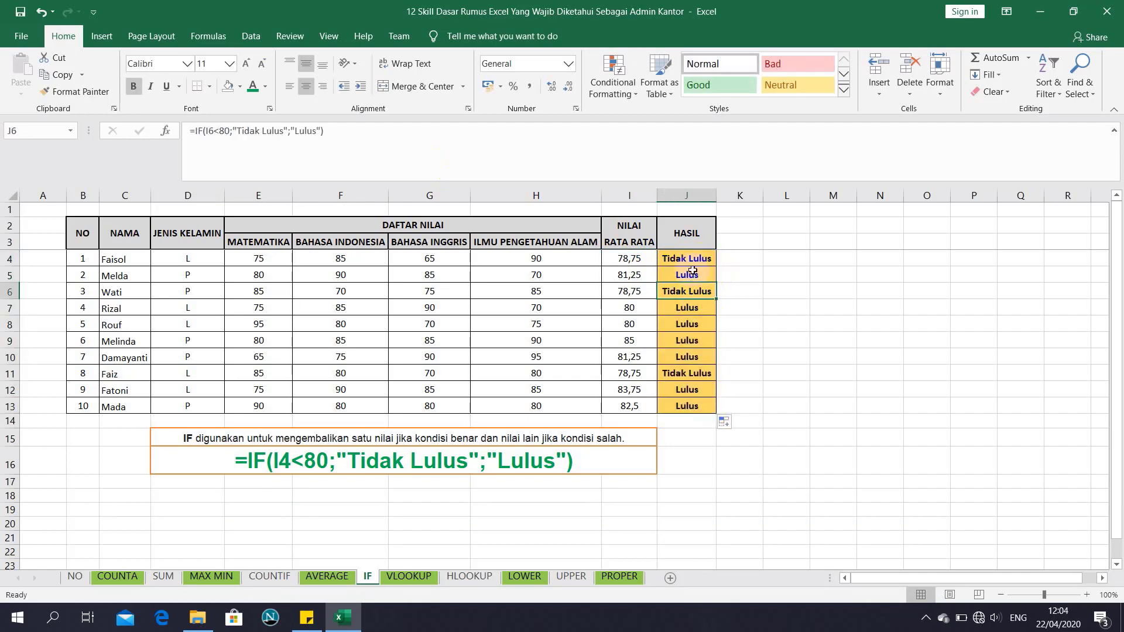
pyautogui.click(689, 259)
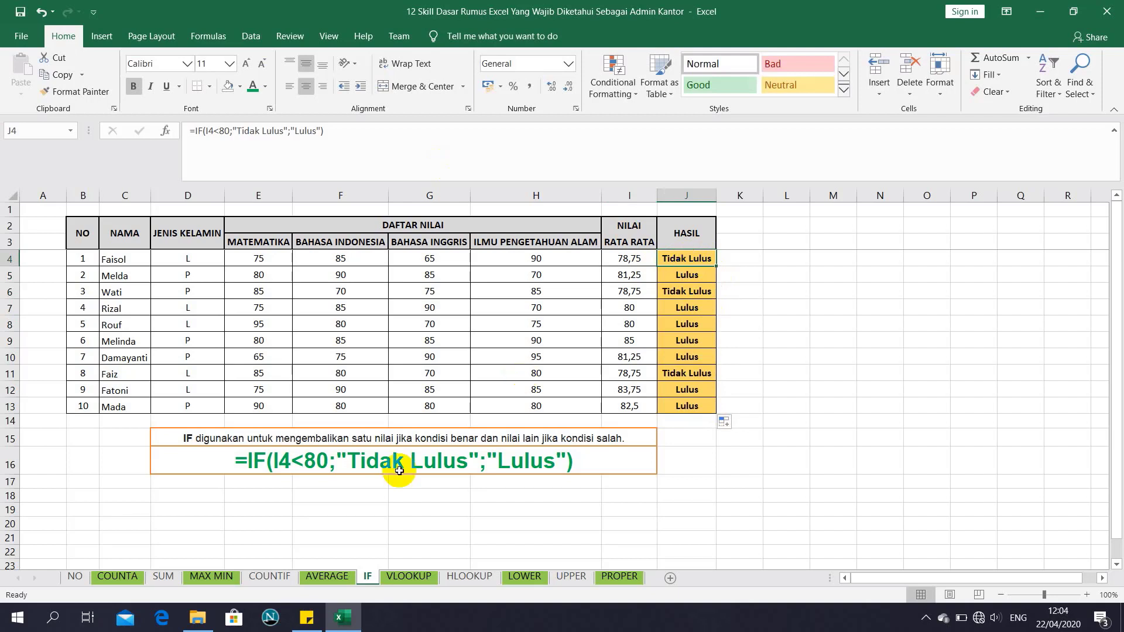
# On the VLOOKUP sheet, look up the Nama for the number in L2 by entering =VLOOKUP(L2;B4:J13;2;FALSE) in N4.
pyautogui.click(413, 577)
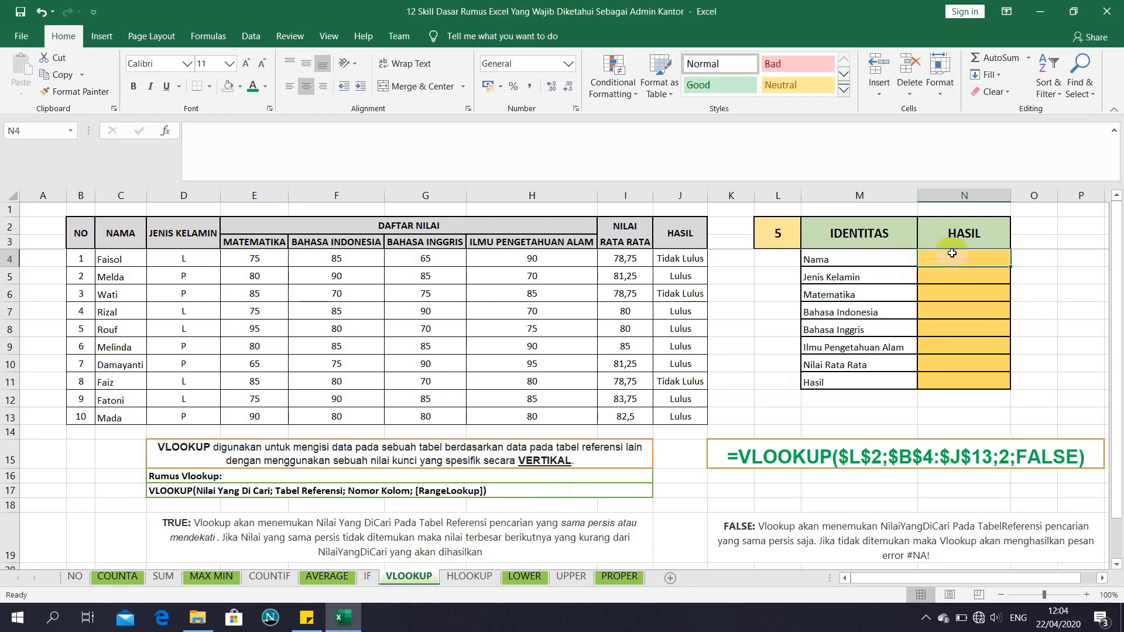
pyautogui.click(781, 232)
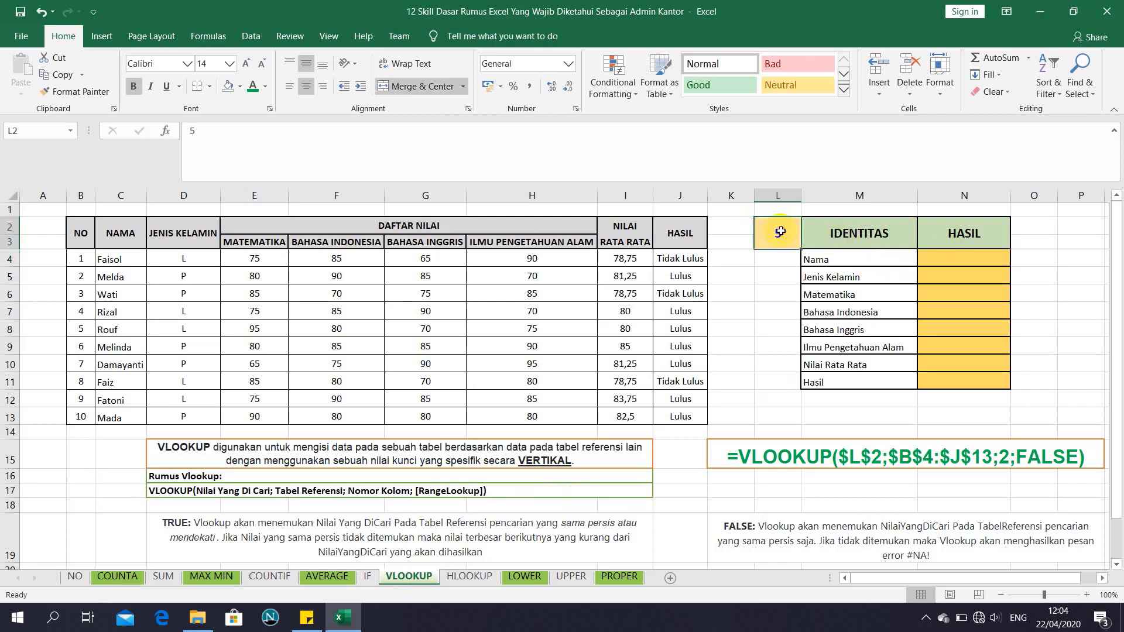
pyautogui.click(934, 259)
pyautogui.click(724, 153)
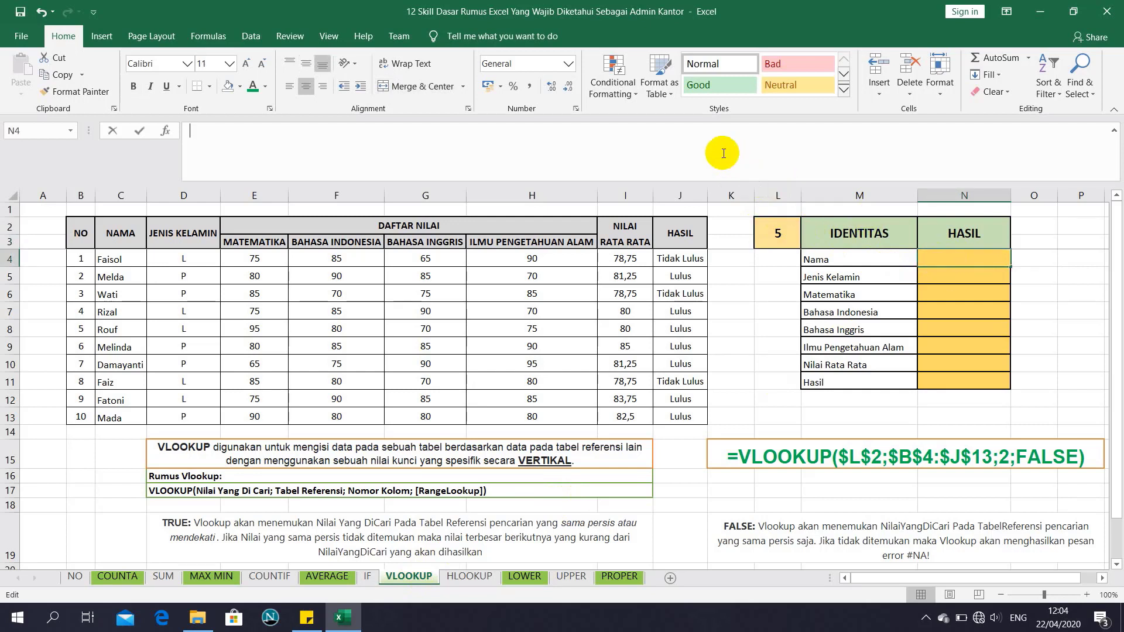
pyautogui.write('=VLOOKUP(')
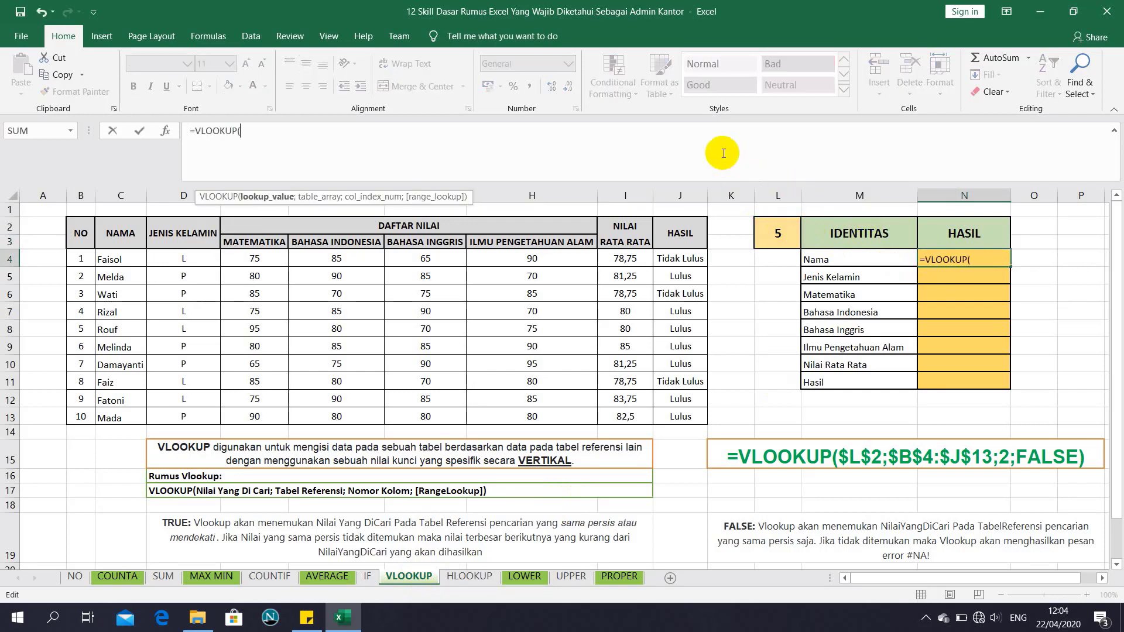
pyautogui.click(777, 235)
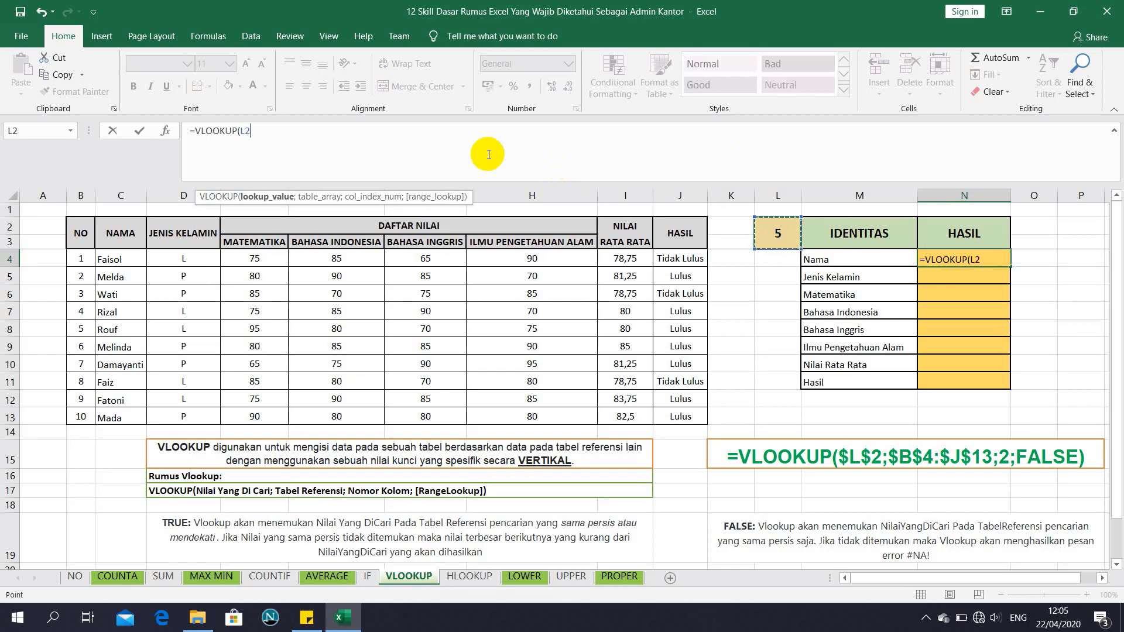
pyautogui.write(';')
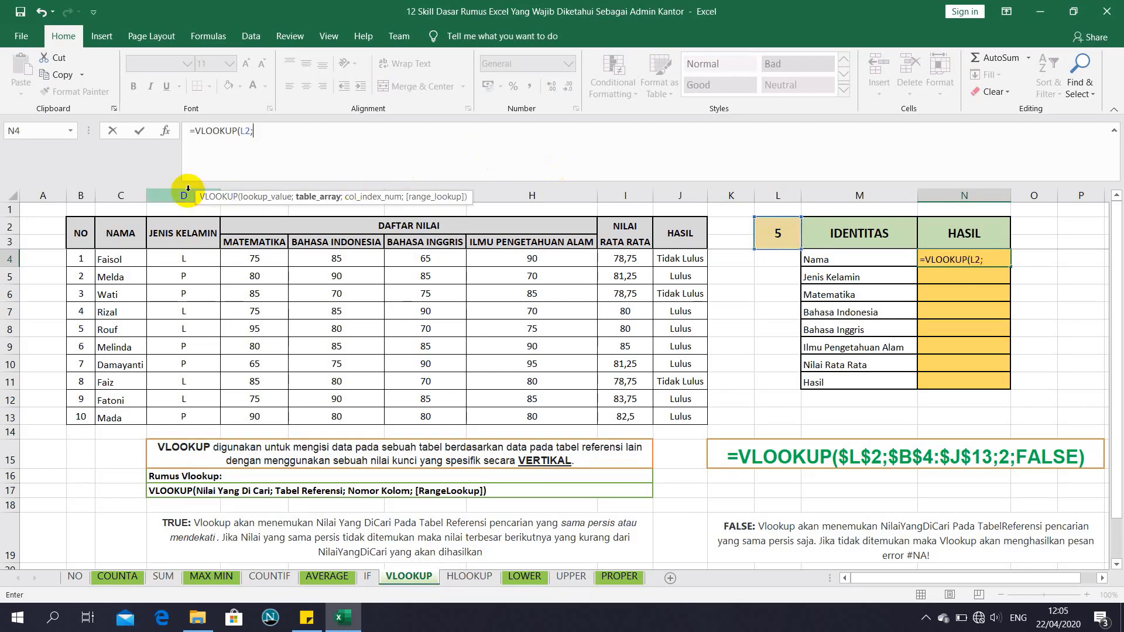
pyautogui.moveTo(78, 257); pyautogui.dragTo(682, 416)
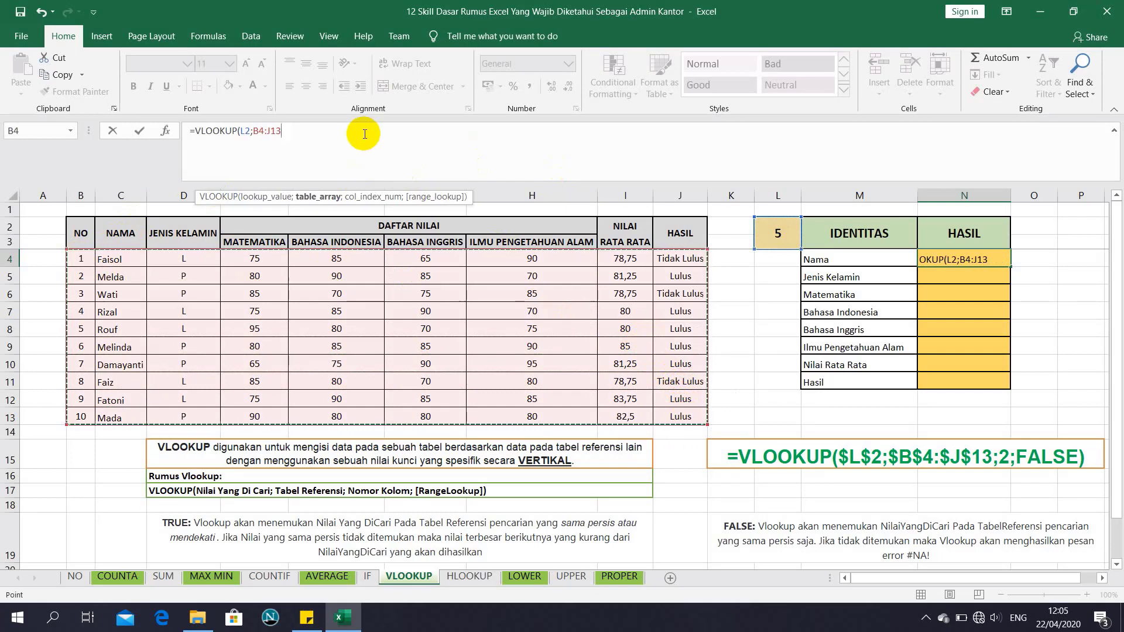
pyautogui.write(';')
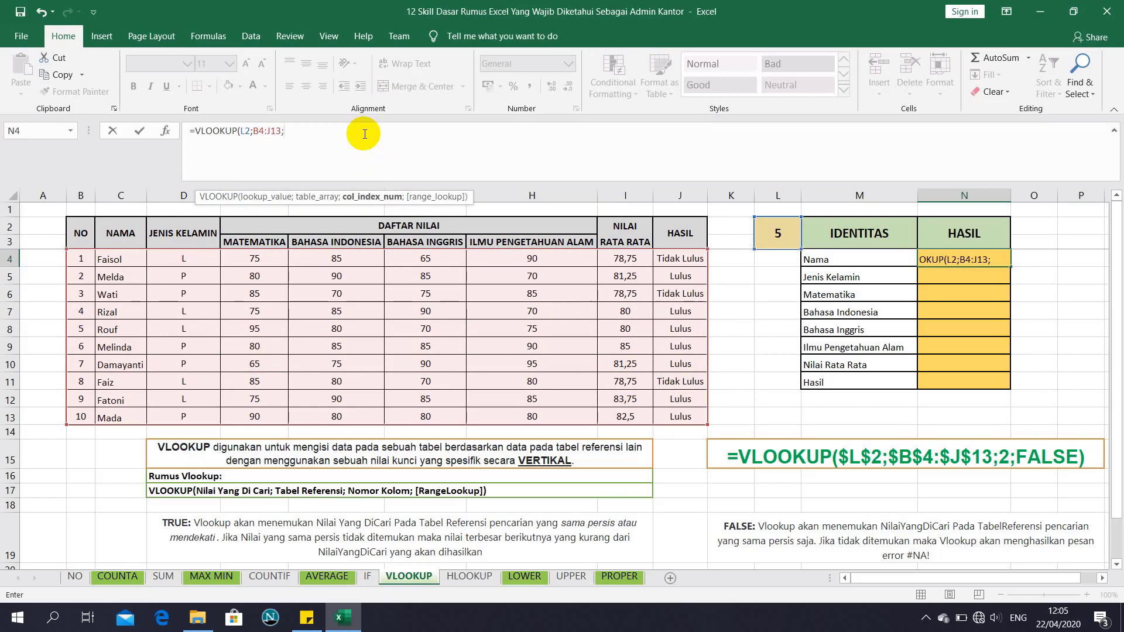
pyautogui.write('2;fals')
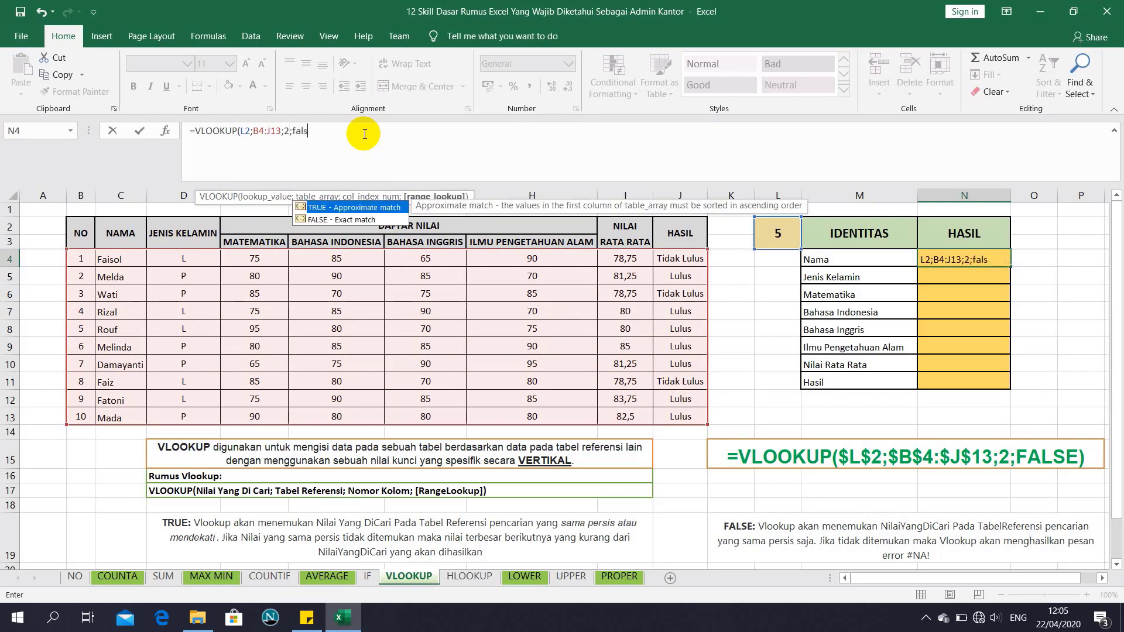
pyautogui.press('Down')
pyautogui.press('Tab')
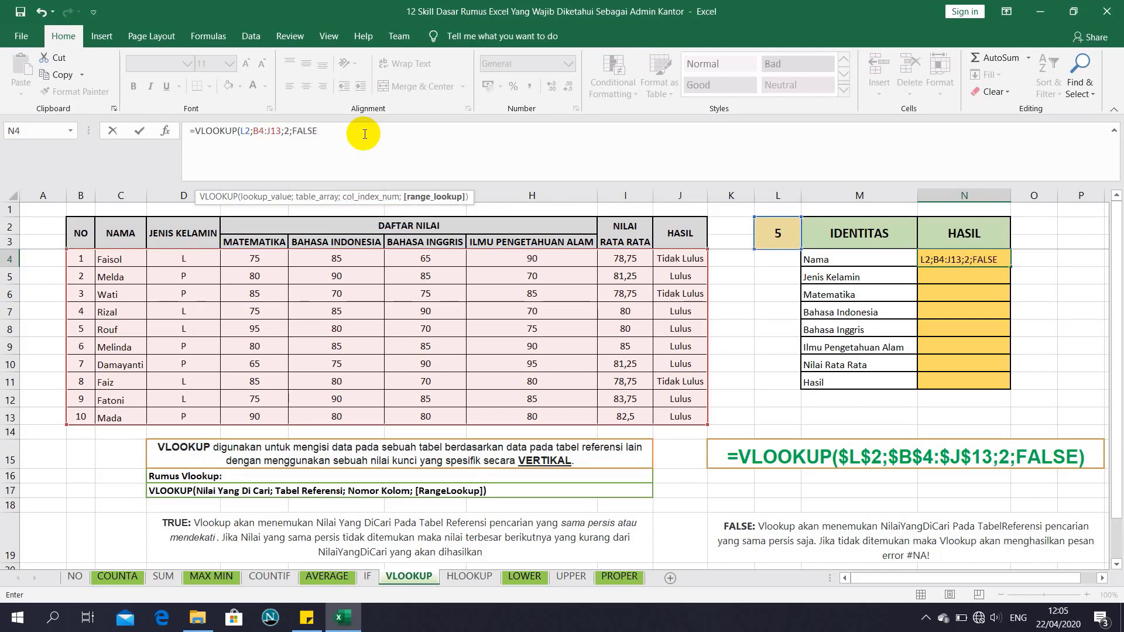
pyautogui.write(')')
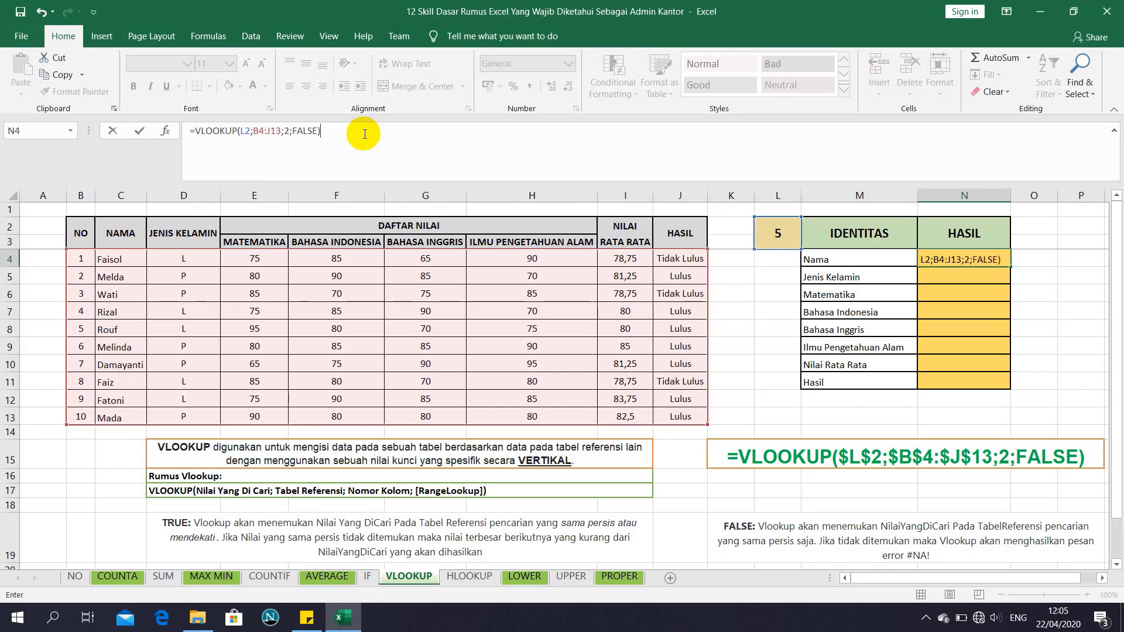
pyautogui.press('Return')
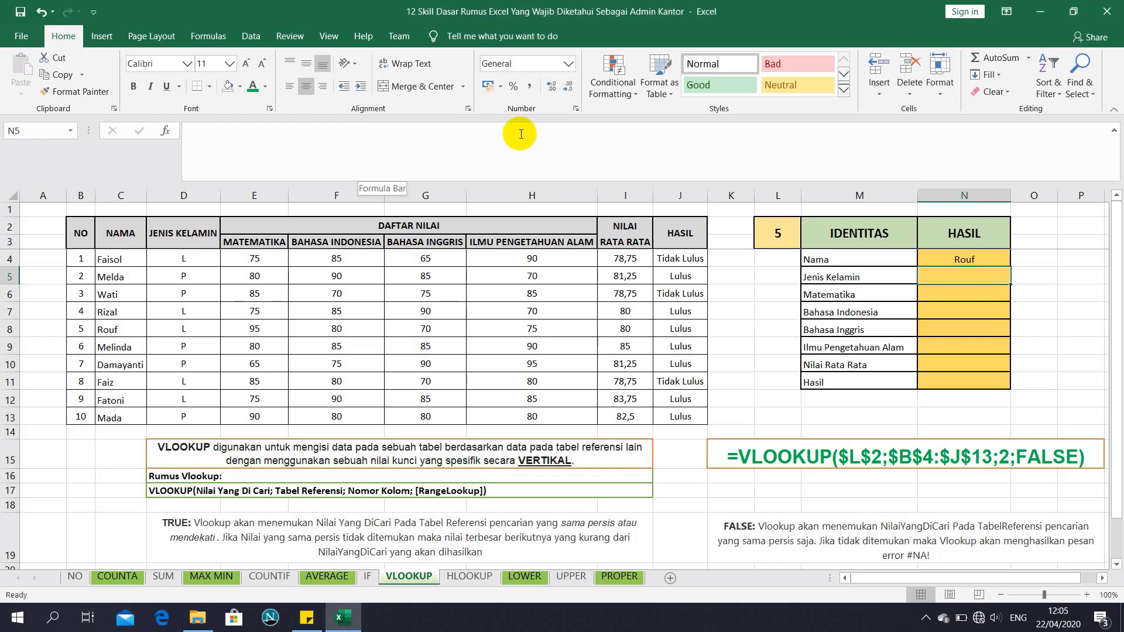
# Copy the VLOOKUP formula from N4 down the identity table's Hasil column to N11.
pyautogui.click(960, 259)
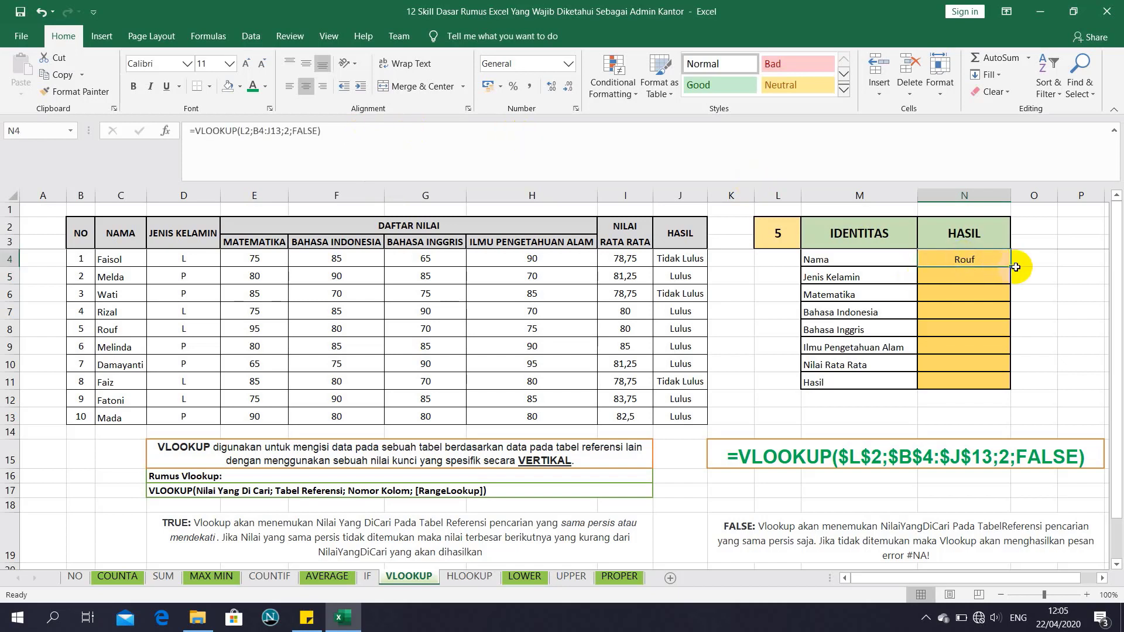
pyautogui.moveTo(1012, 267); pyautogui.dragTo(1007, 388)
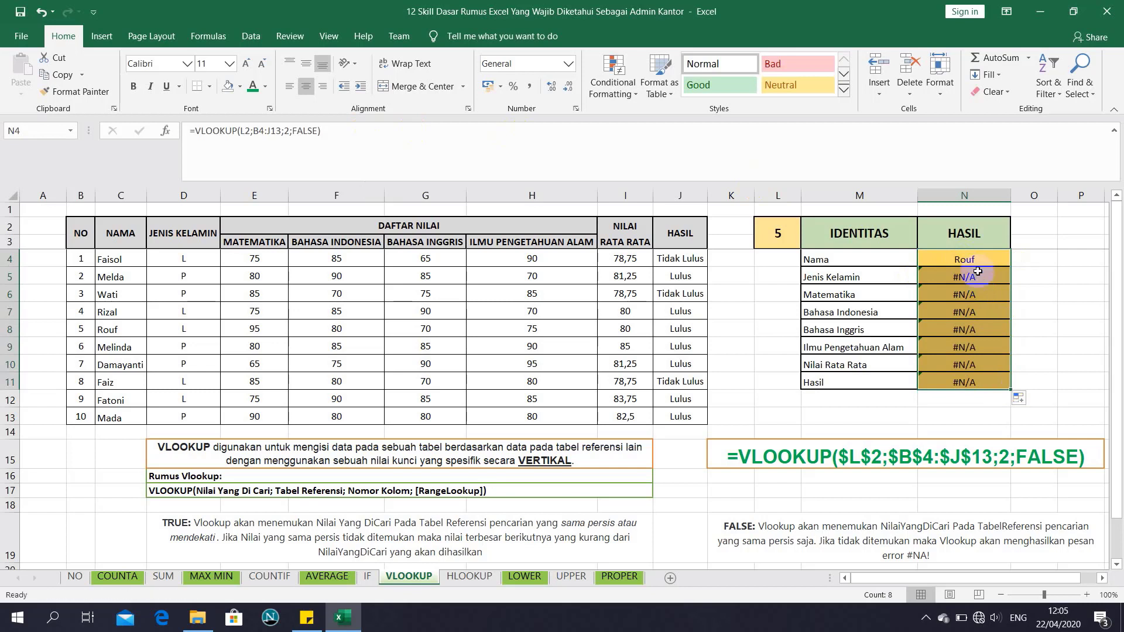
# Make the references in N4's lookup formula absolute so it reads =VLOOKUP($L$2;$B$4:$J$13;2;FALSE).
pyautogui.click(972, 261)
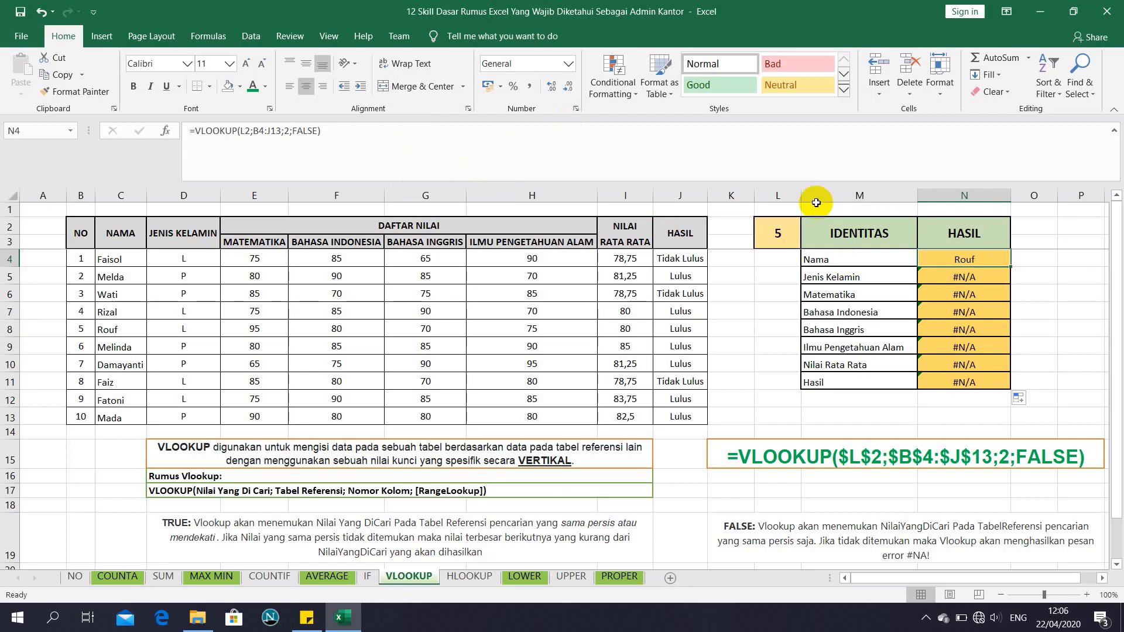
pyautogui.click(277, 131)
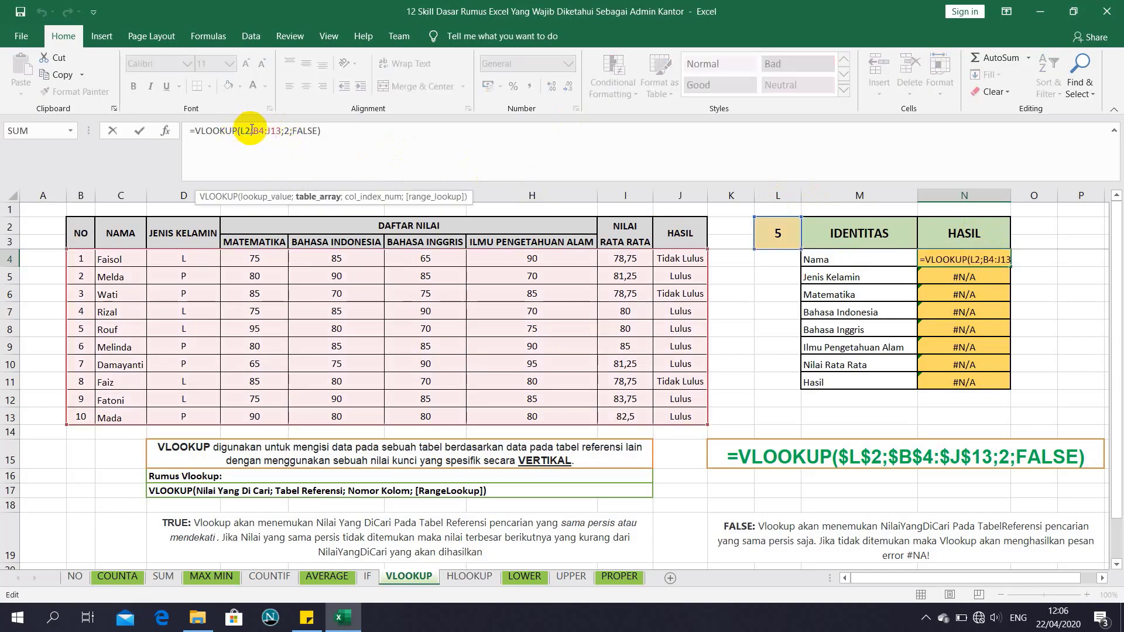
pyautogui.click(250, 130)
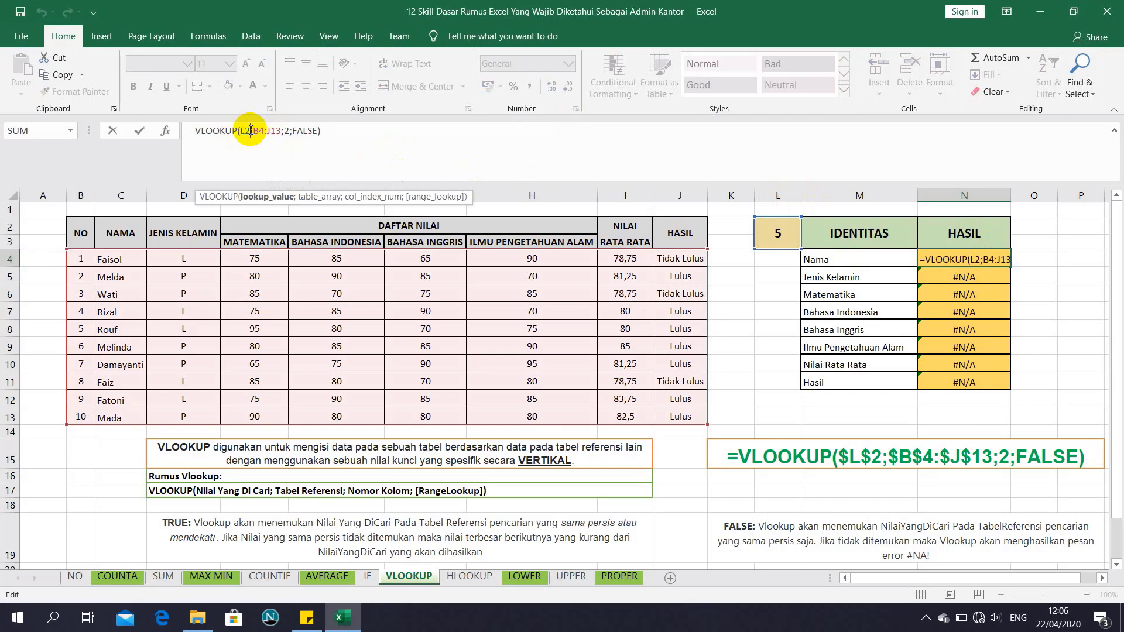
pyautogui.press('F4')
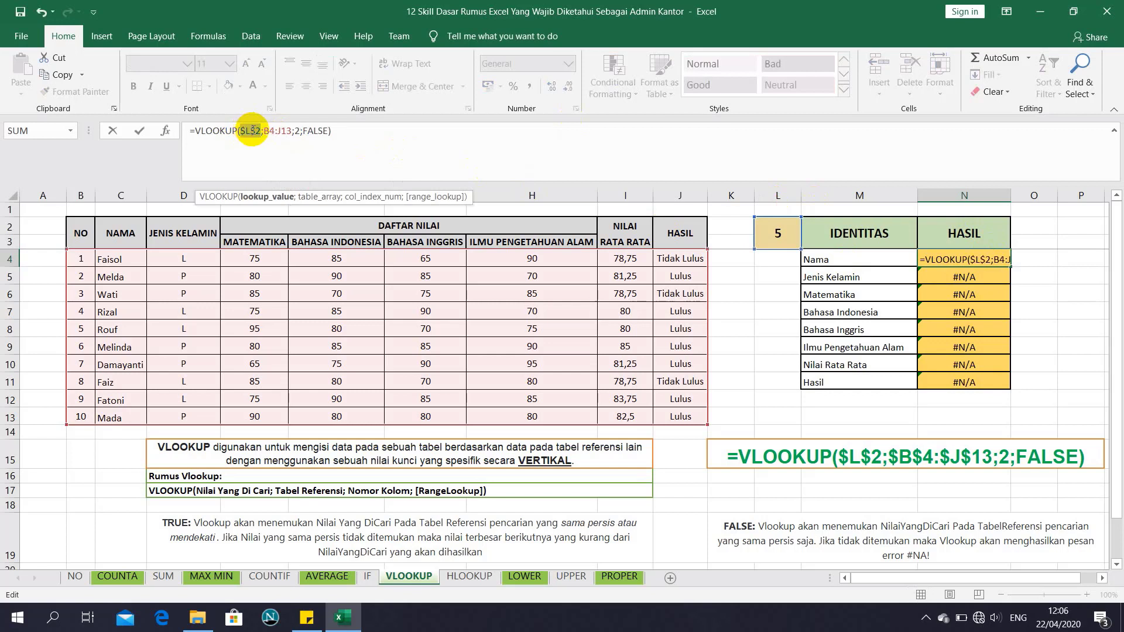
pyautogui.click(292, 131)
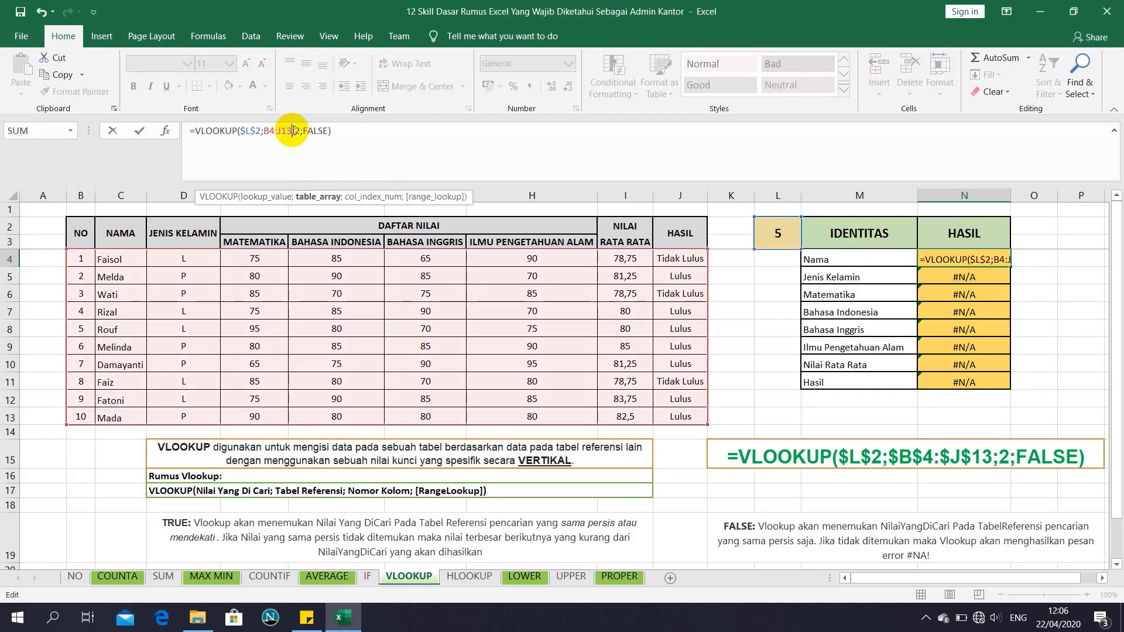
pyautogui.press('F4')
pyautogui.click(292, 130)
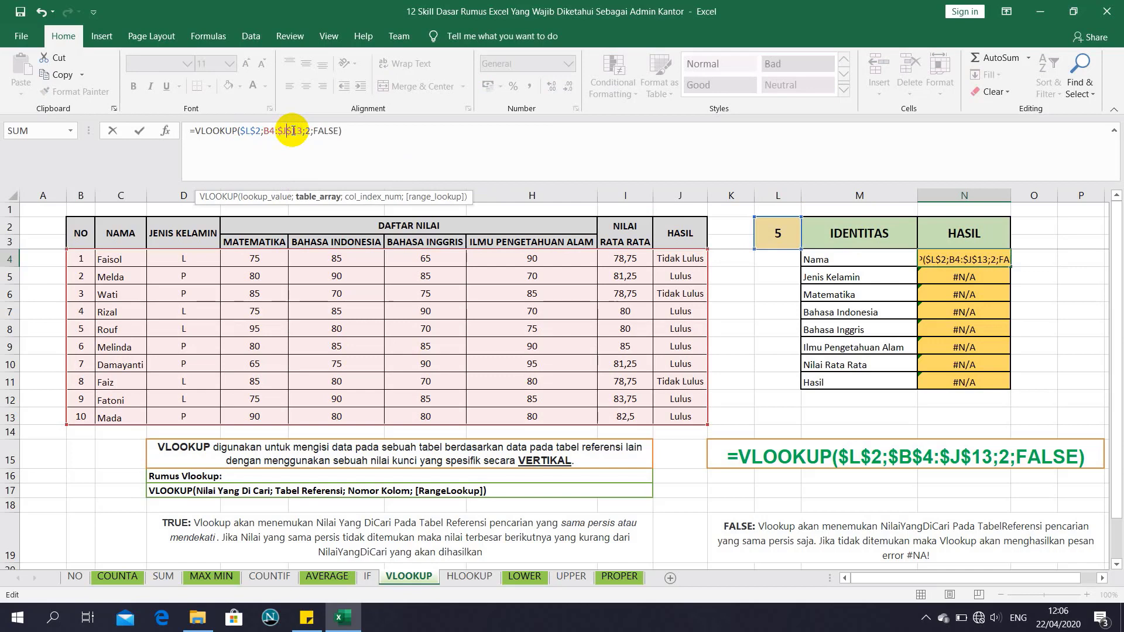
pyautogui.press('F4')
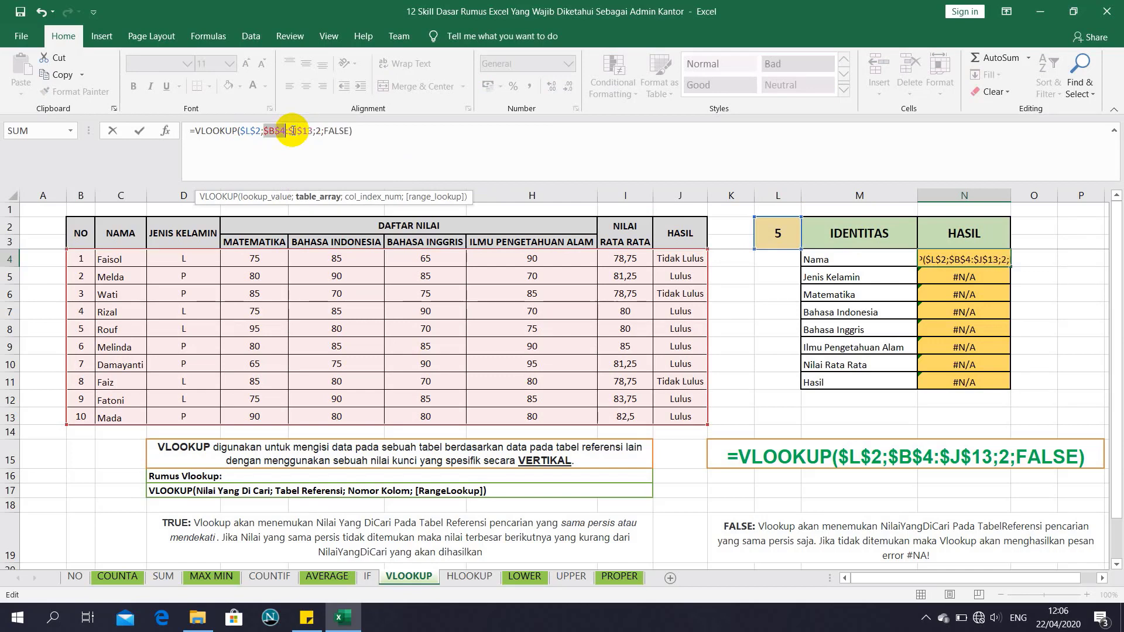
pyautogui.press('Return')
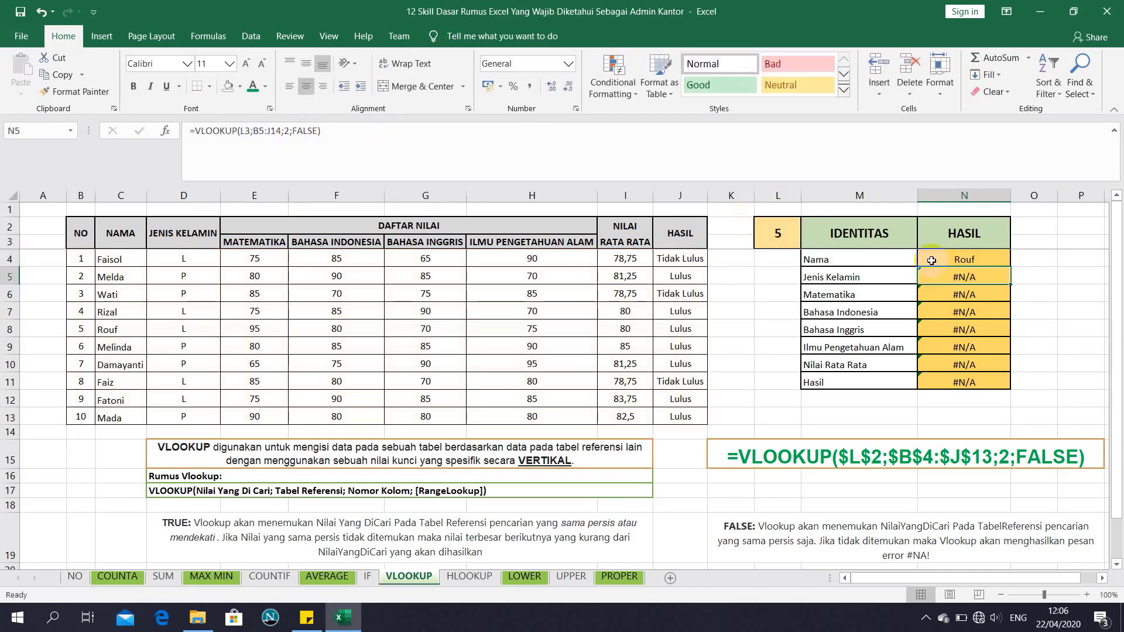
# Copy the absolute VLOOKUP formula from N4 down the identity table's Hasil column to N11.
pyautogui.click(949, 258)
pyautogui.moveTo(1009, 267); pyautogui.dragTo(1005, 390)
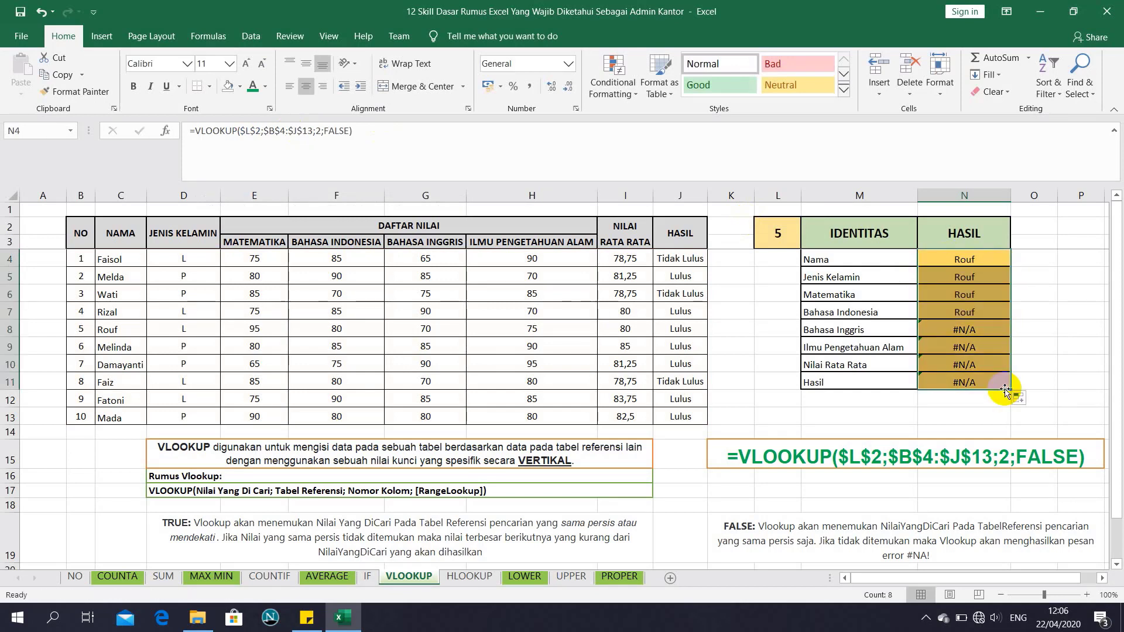
pyautogui.click(988, 307)
# Change the VLOOKUP column numbers in N5 and N6 to return the Jenis Kelamin and Matematika columns of the reference table.
pyautogui.click(976, 276)
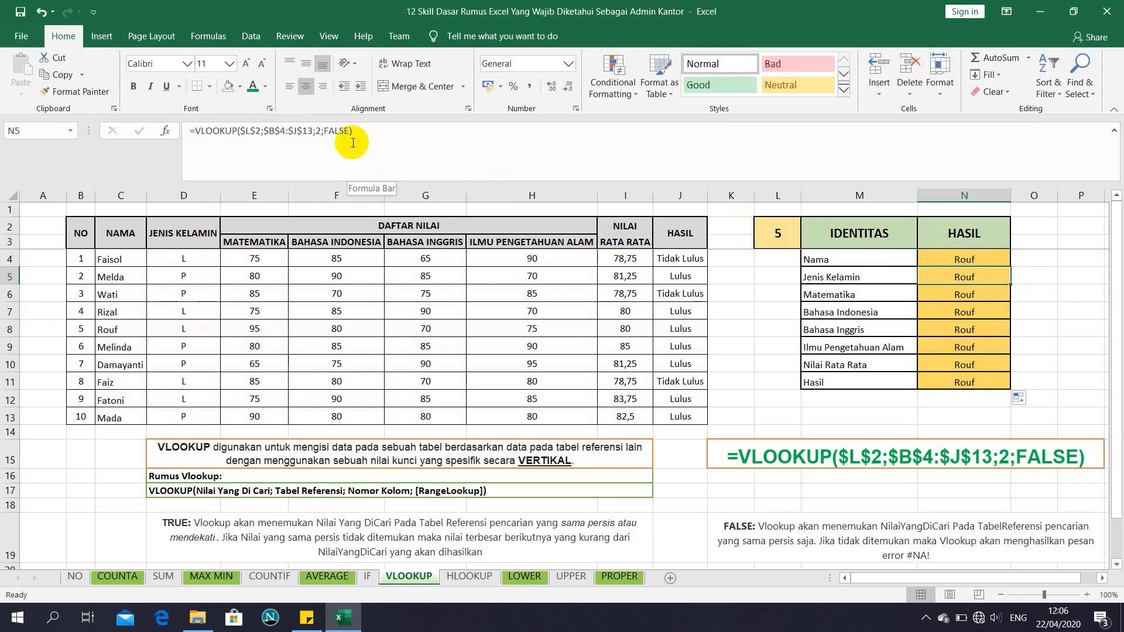
pyautogui.click(321, 130)
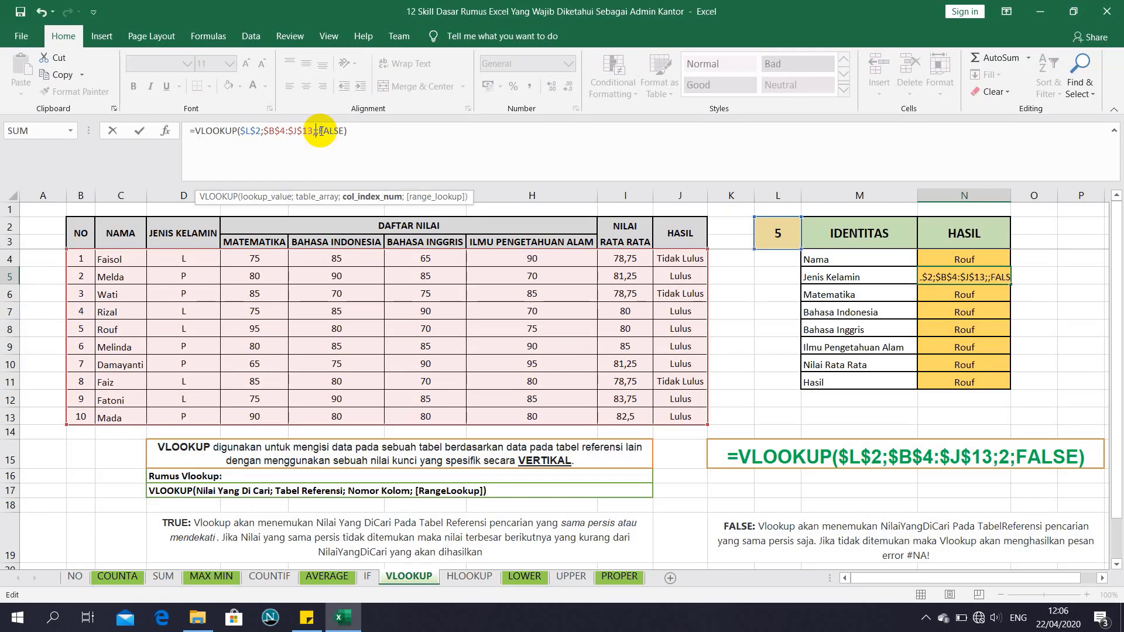
pyautogui.press('Return')
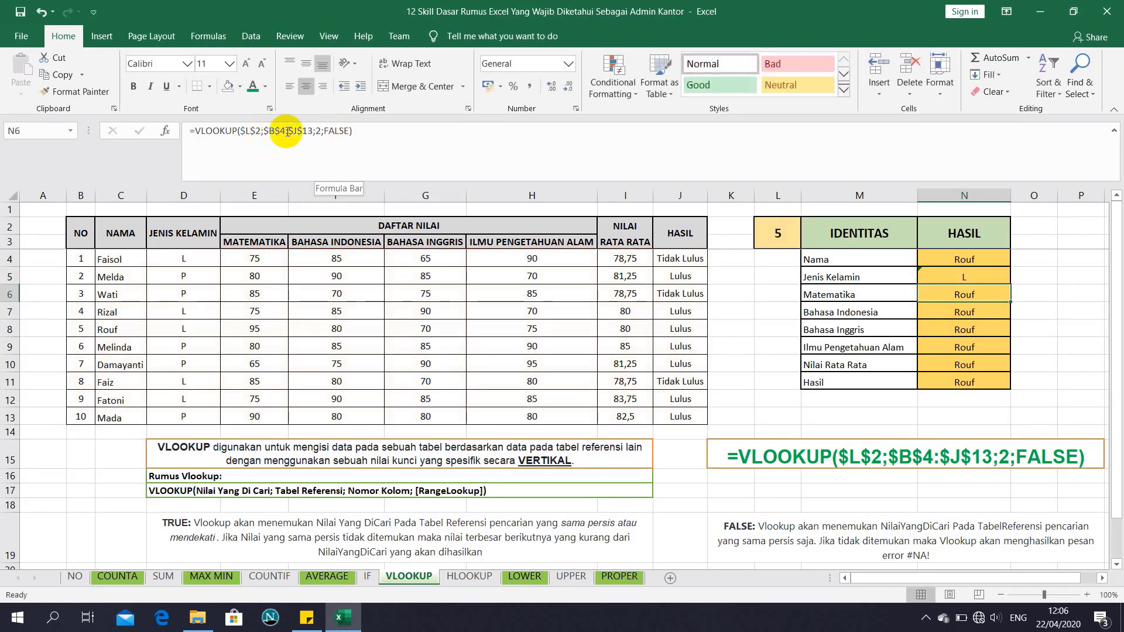
pyautogui.click(320, 130)
pyautogui.press('BackSpace')
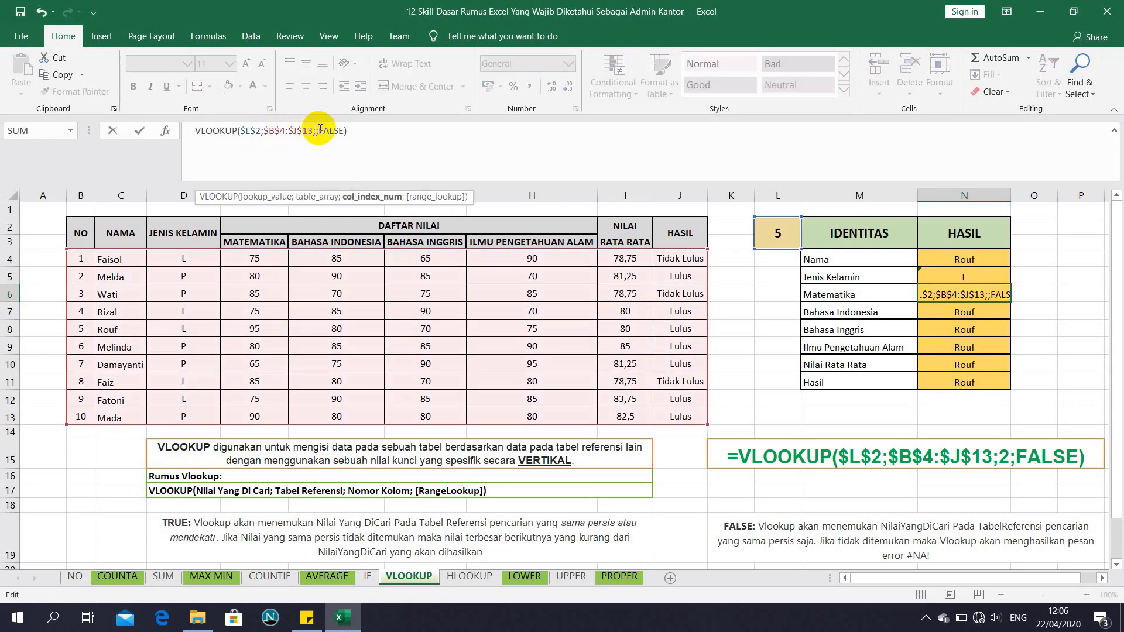
pyautogui.write('2')
pyautogui.press('Return')
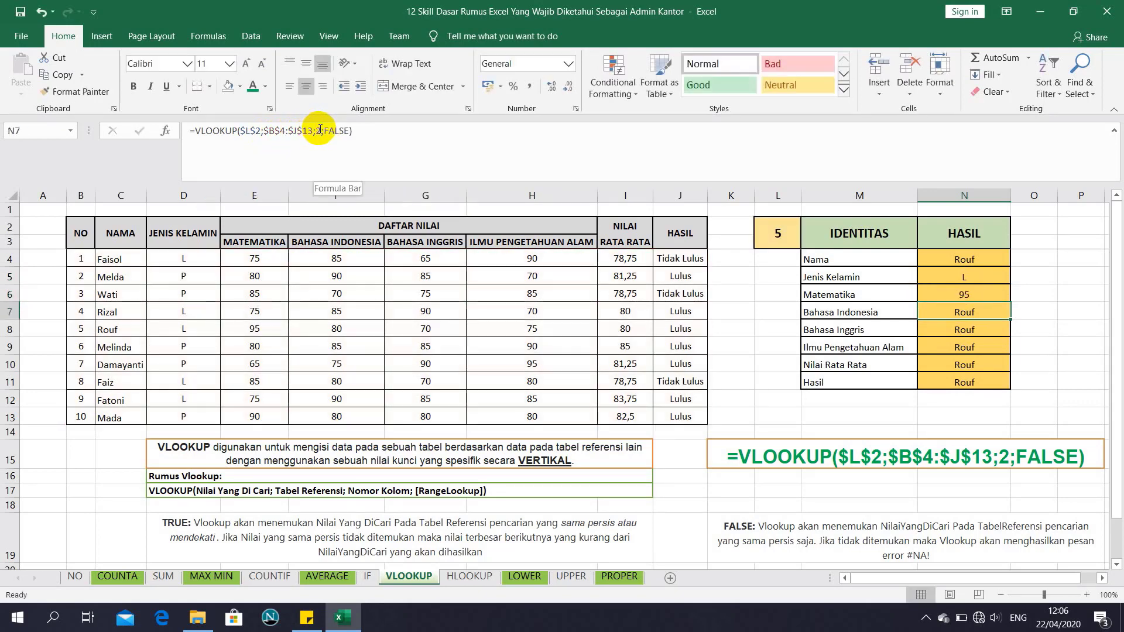
# Set the VLOOKUP column number to 5 in N7 for Bahasa Indonesia and to 6 in N8 for Bahasa Inggris.
pyautogui.click(322, 132)
pyautogui.press('BackSpace')
pyautogui.write('5')
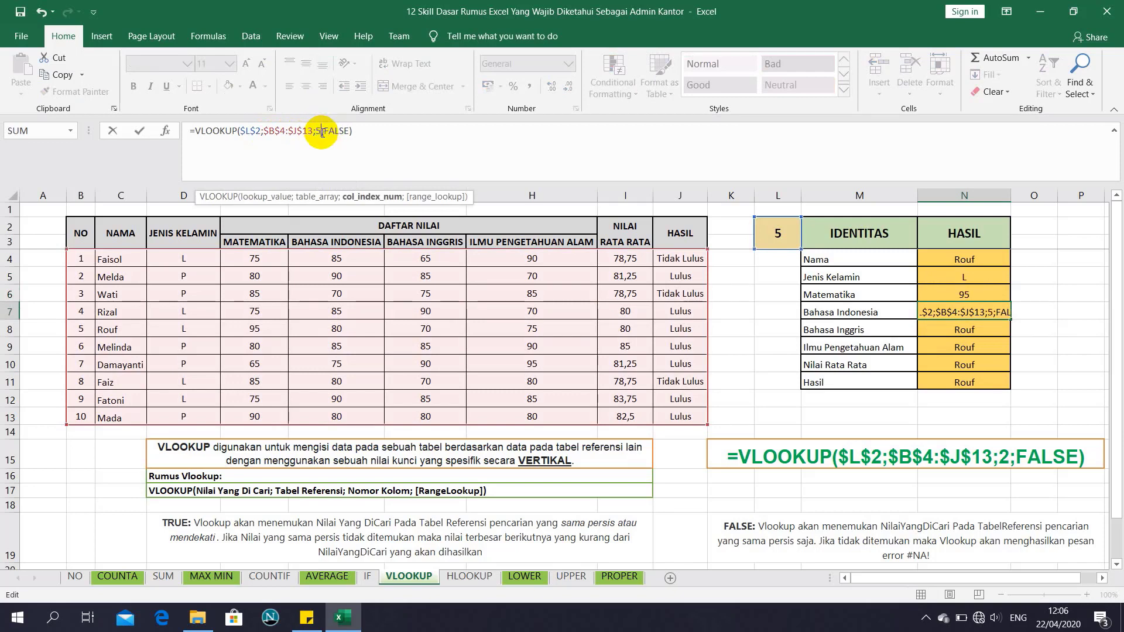
pyautogui.press('Return')
pyautogui.click(322, 132)
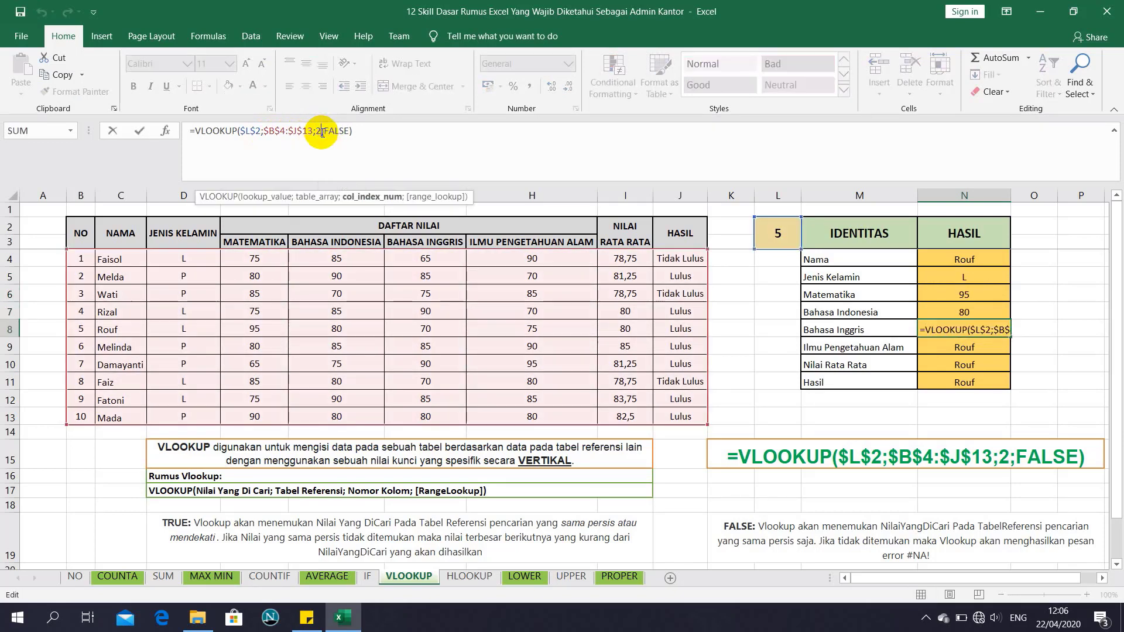
pyautogui.press('BackSpace')
pyautogui.write('6')
pyautogui.press('Return')
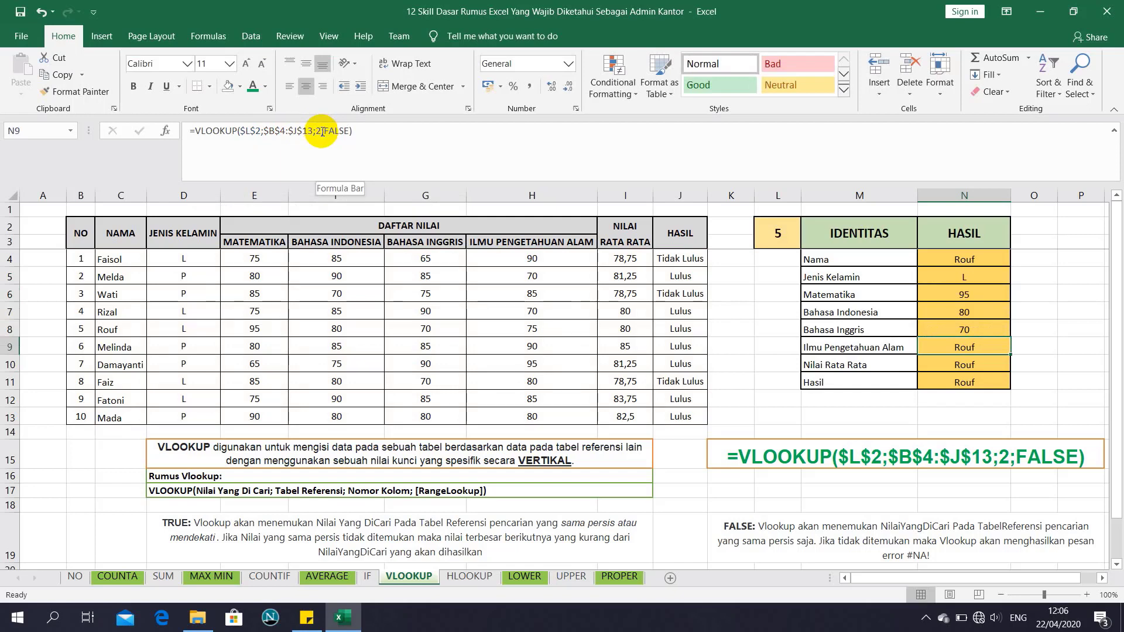
# Set N9's VLOOKUP column number to 7 for Ilmu Pengetahuan Alam and change N10's to return the Nilai Rata Rata column.
pyautogui.click(322, 131)
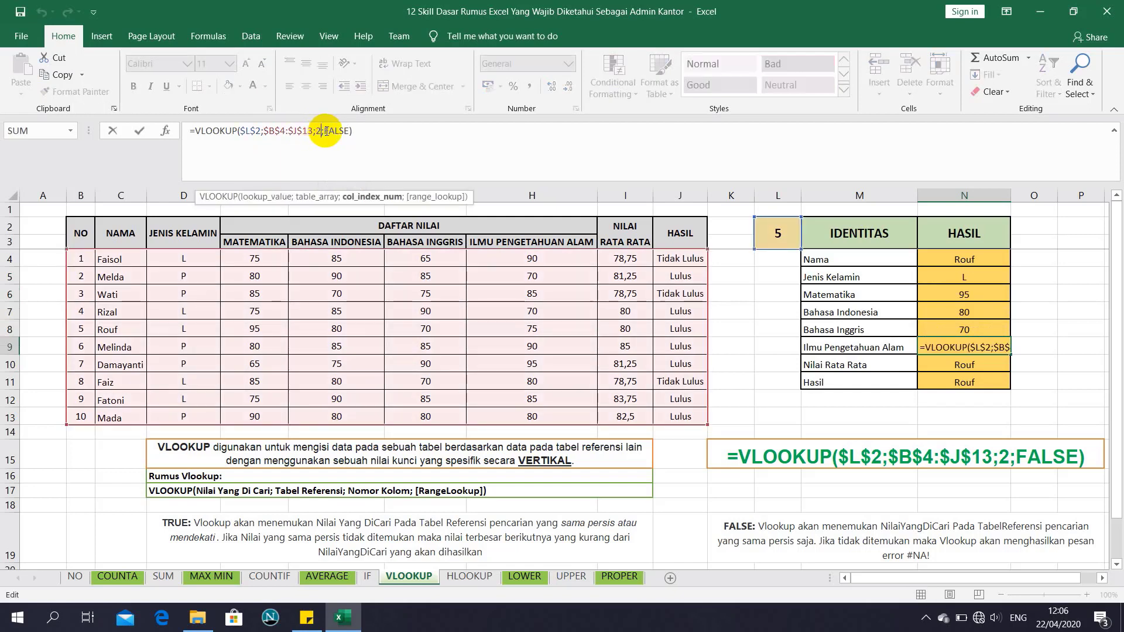
pyautogui.press('BackSpace')
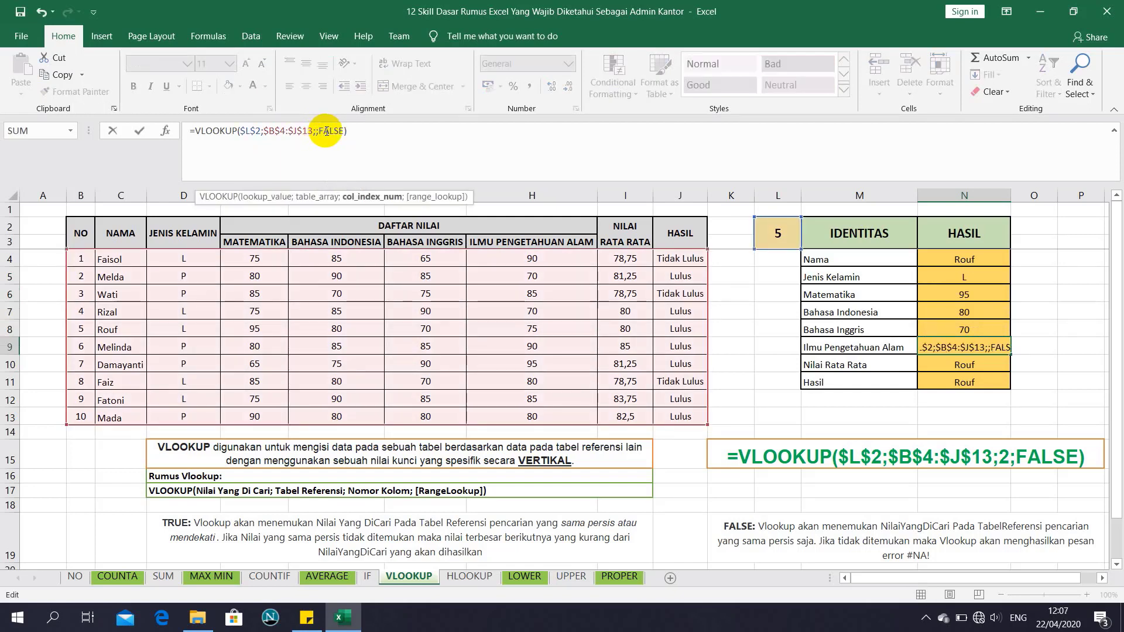
pyautogui.write('7')
pyautogui.press('Return')
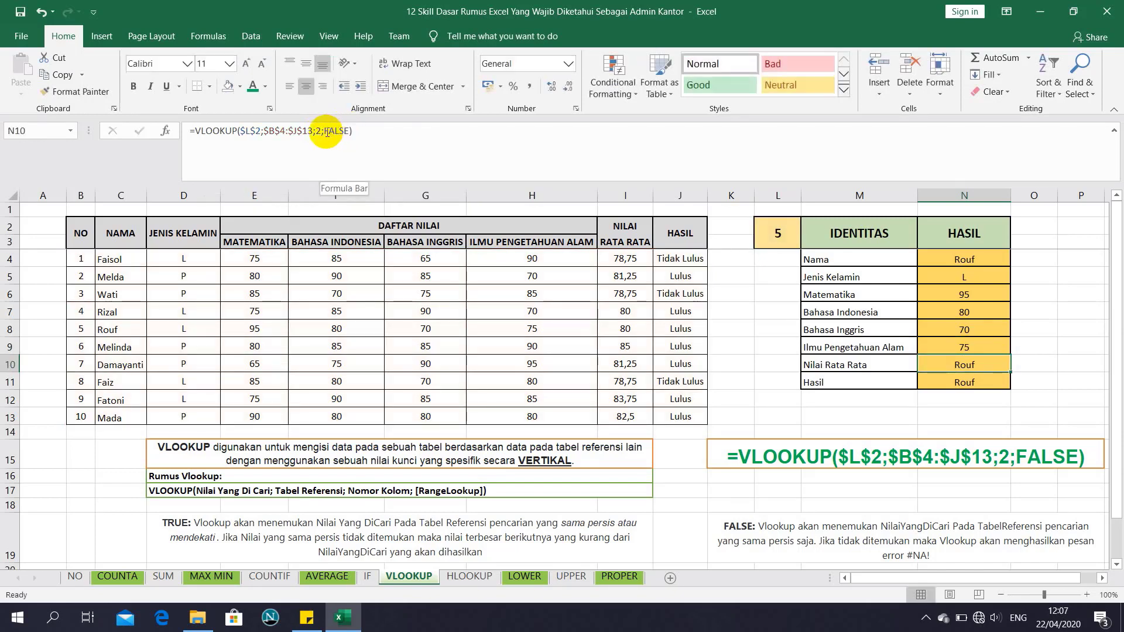
pyautogui.click(324, 131)
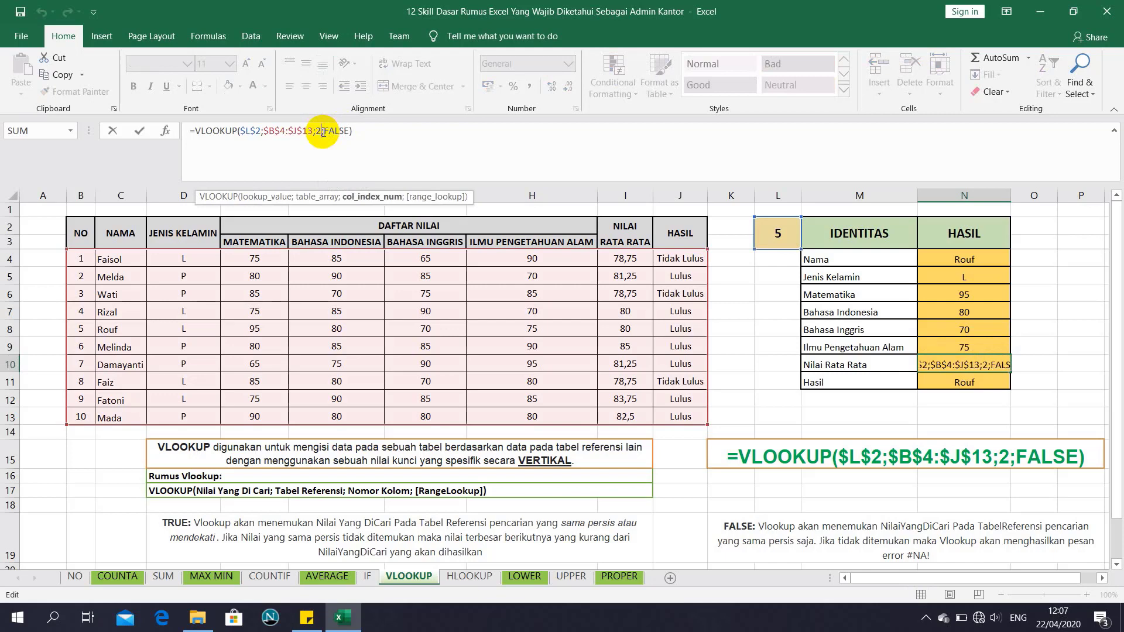
pyautogui.press('BackSpace')
pyautogui.write('2')
pyautogui.press('Return')
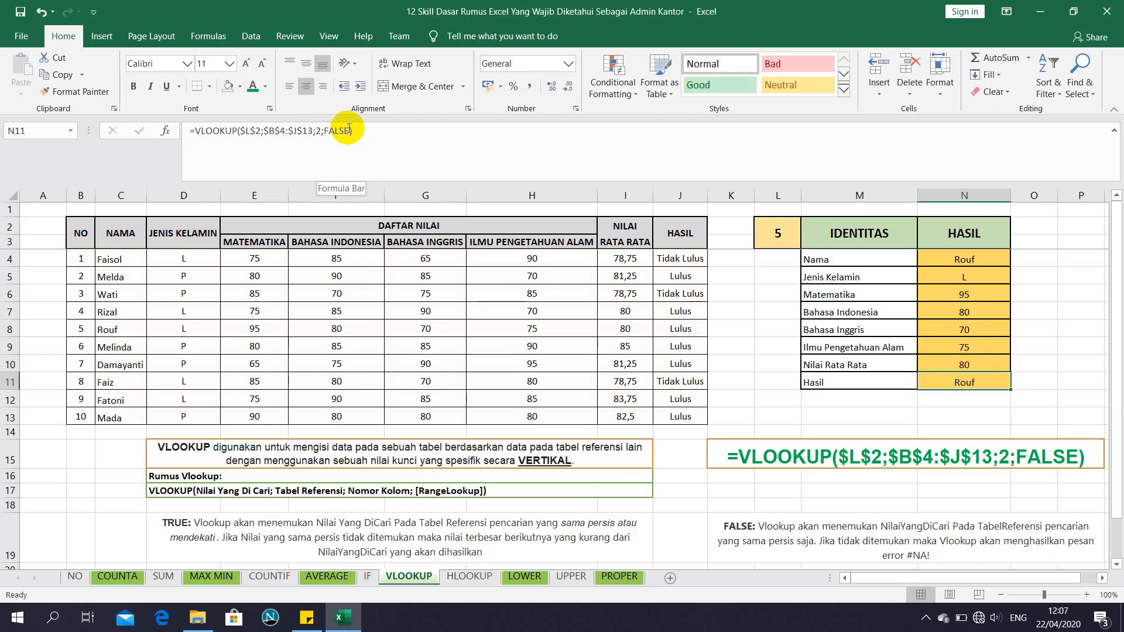
# Set the VLOOKUP column number to 9 in N11 for the Hasil row and review its formula.
pyautogui.click(320, 131)
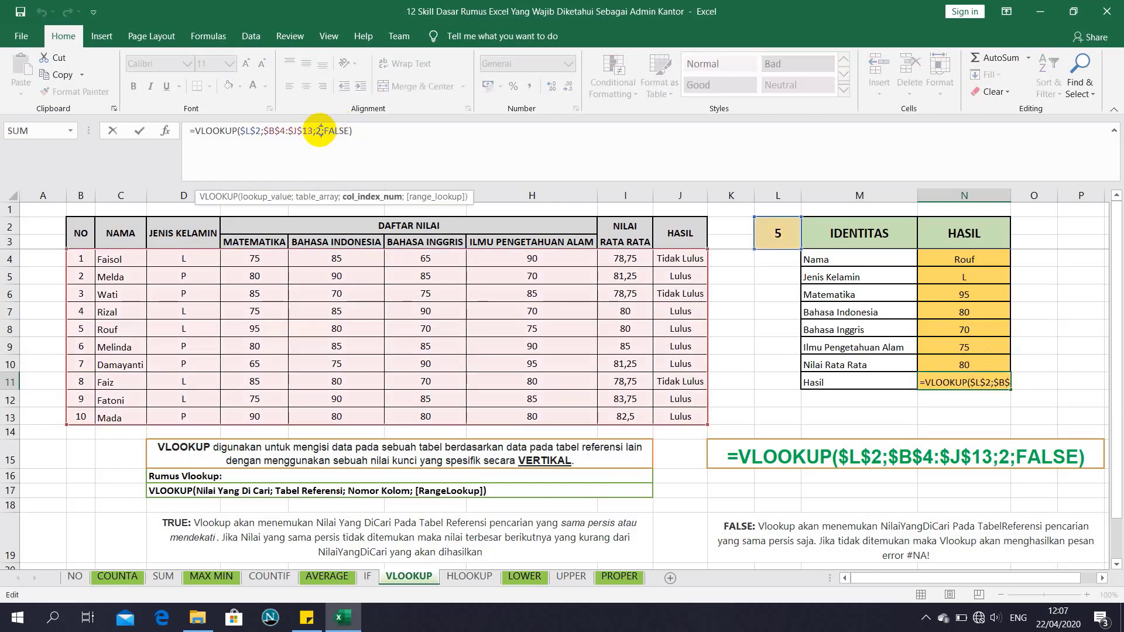
pyautogui.press('BackSpace')
pyautogui.write('9')
pyautogui.press('Return')
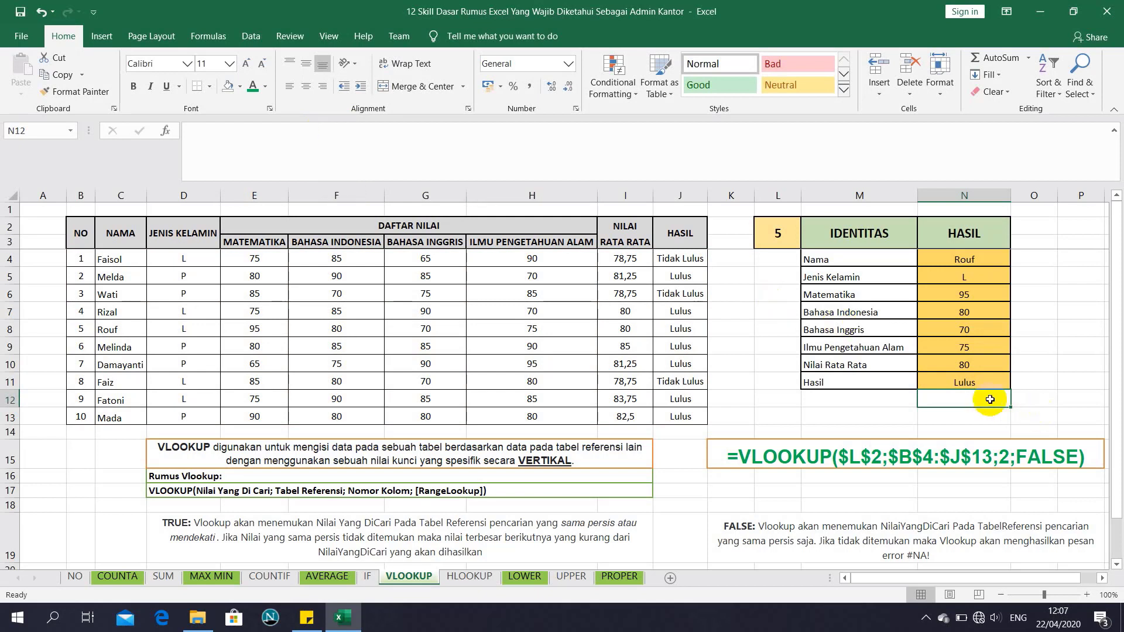
pyautogui.click(972, 384)
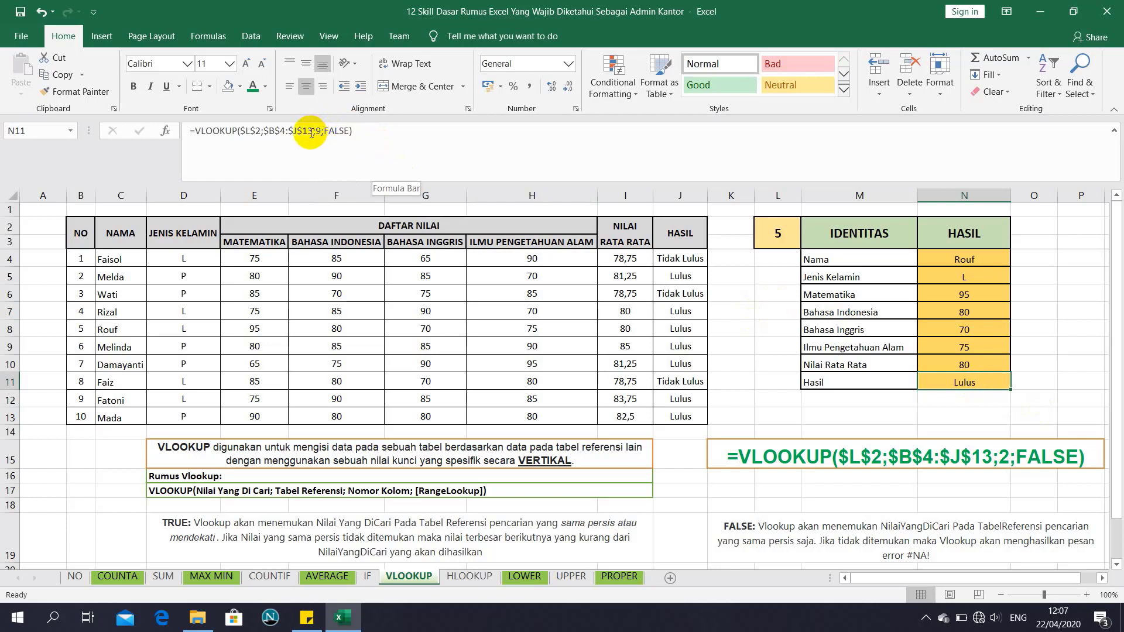
# On the HLOOKUP sheet, start an HLOOKUP formula in H4 with lookup value B4 and the absolute tax table range $J$3:$L$4.
pyautogui.click(468, 578)
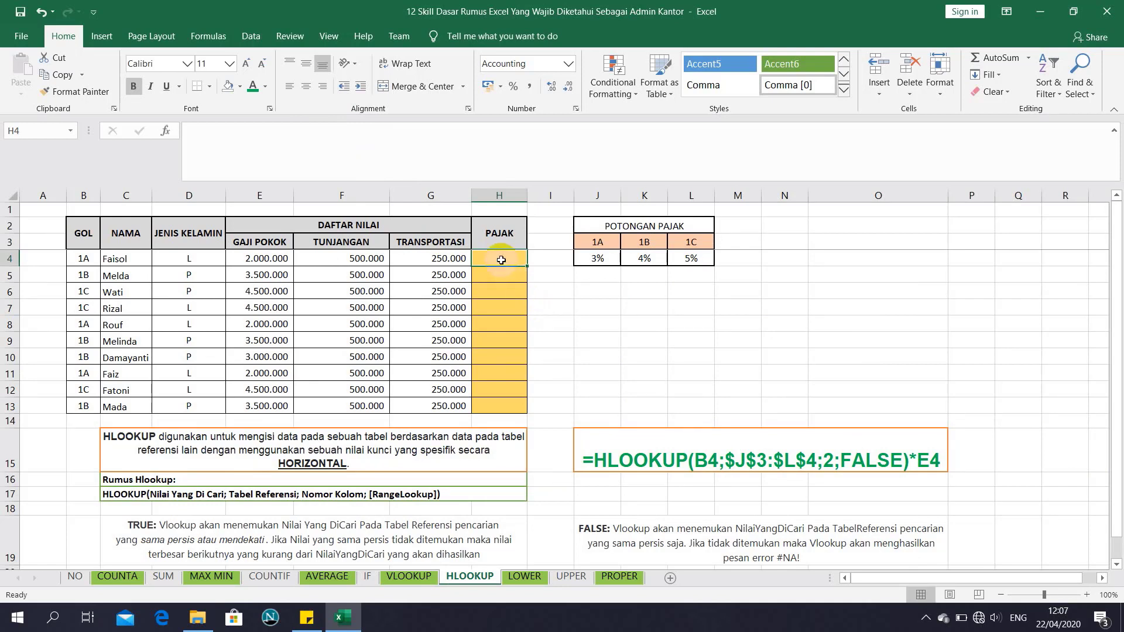
pyautogui.click(426, 154)
pyautogui.write('=hlo')
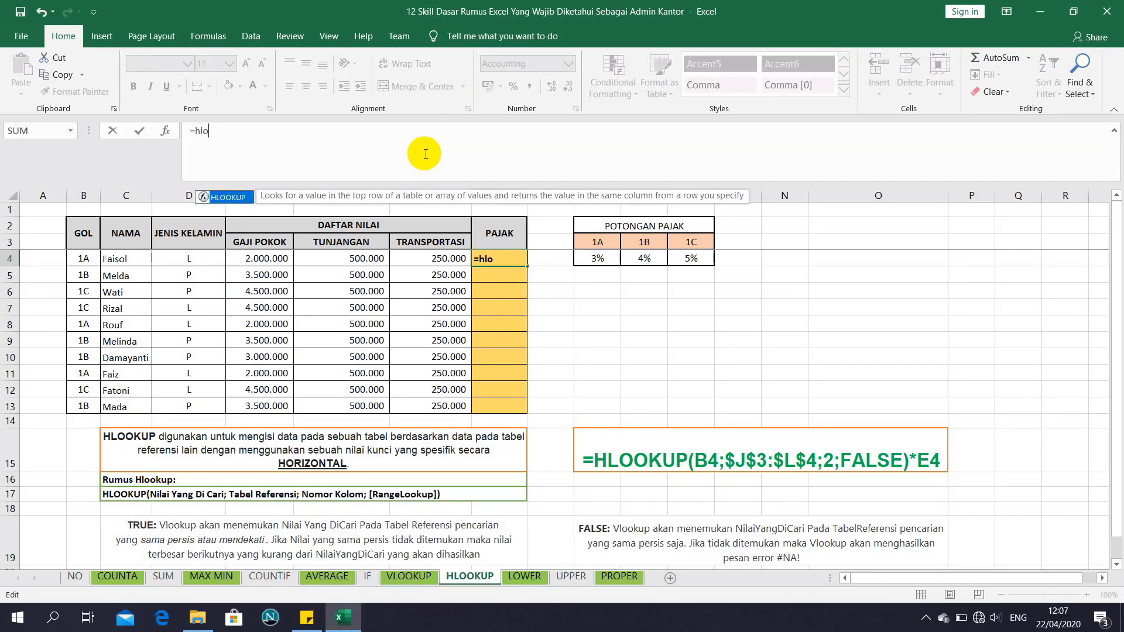
pyautogui.press('Tab')
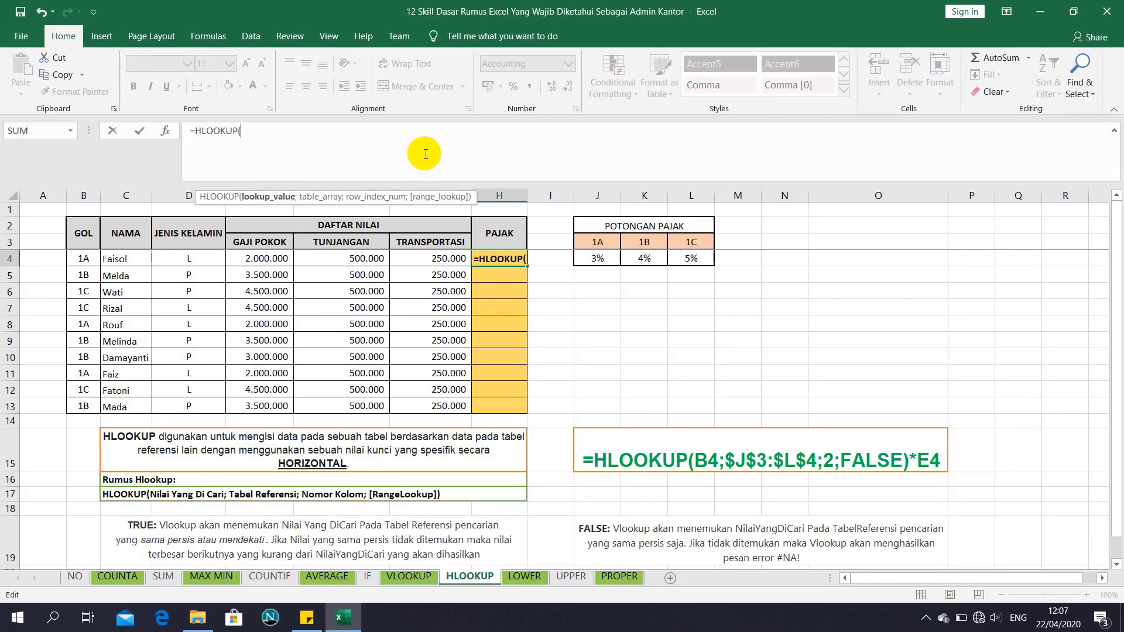
pyautogui.click(83, 256)
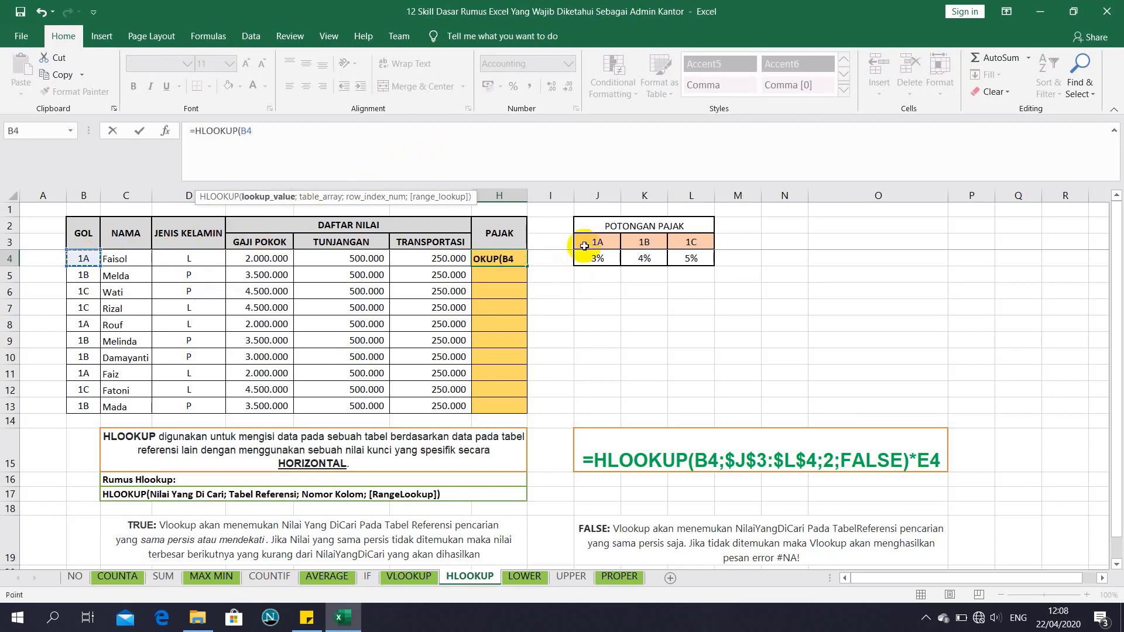
pyautogui.write(';')
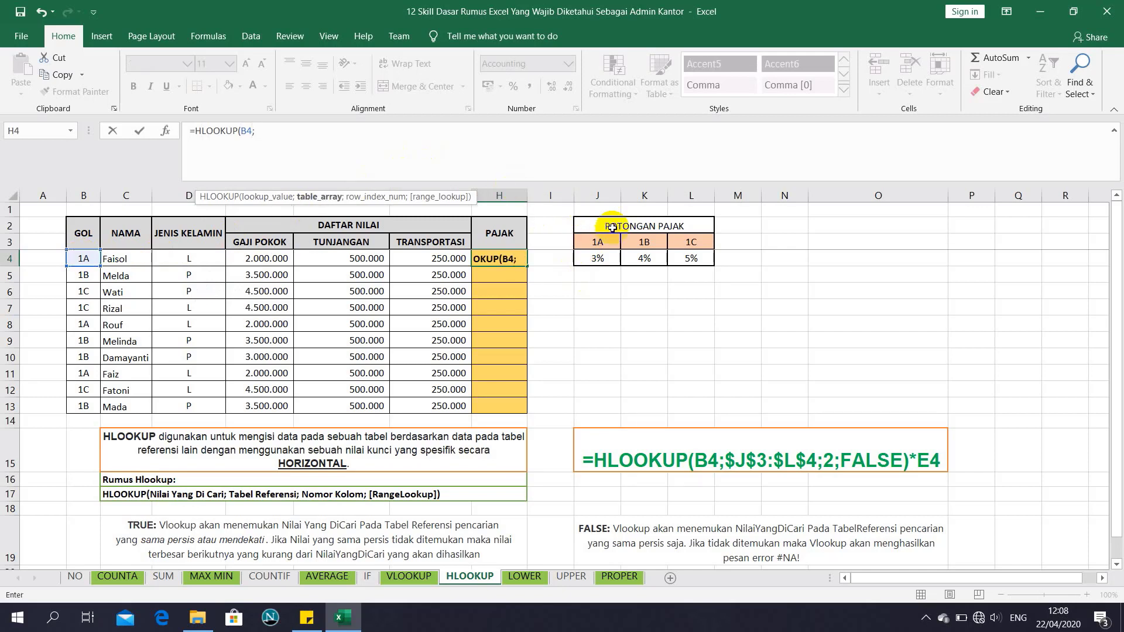
pyautogui.moveTo(594, 240); pyautogui.dragTo(692, 254)
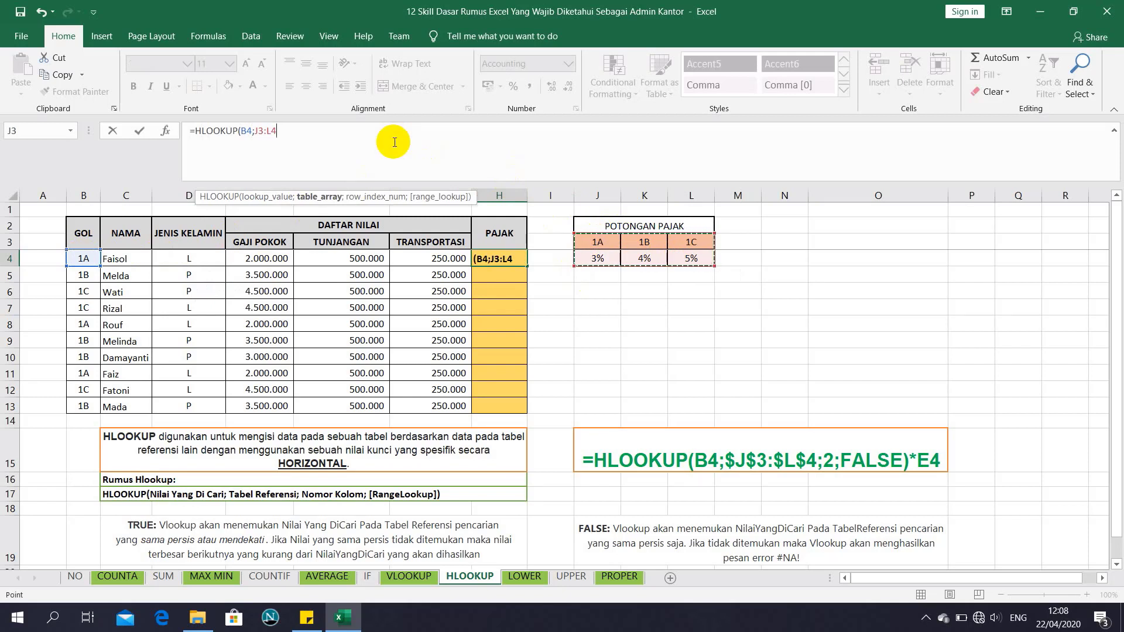
pyautogui.press('F4')
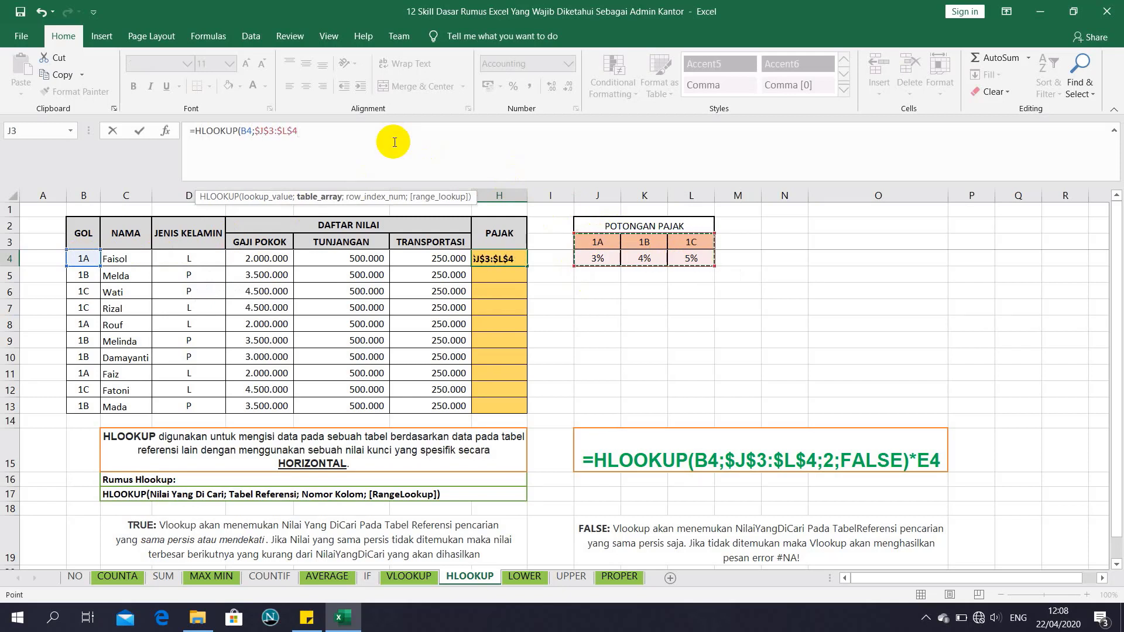
pyautogui.write(';')
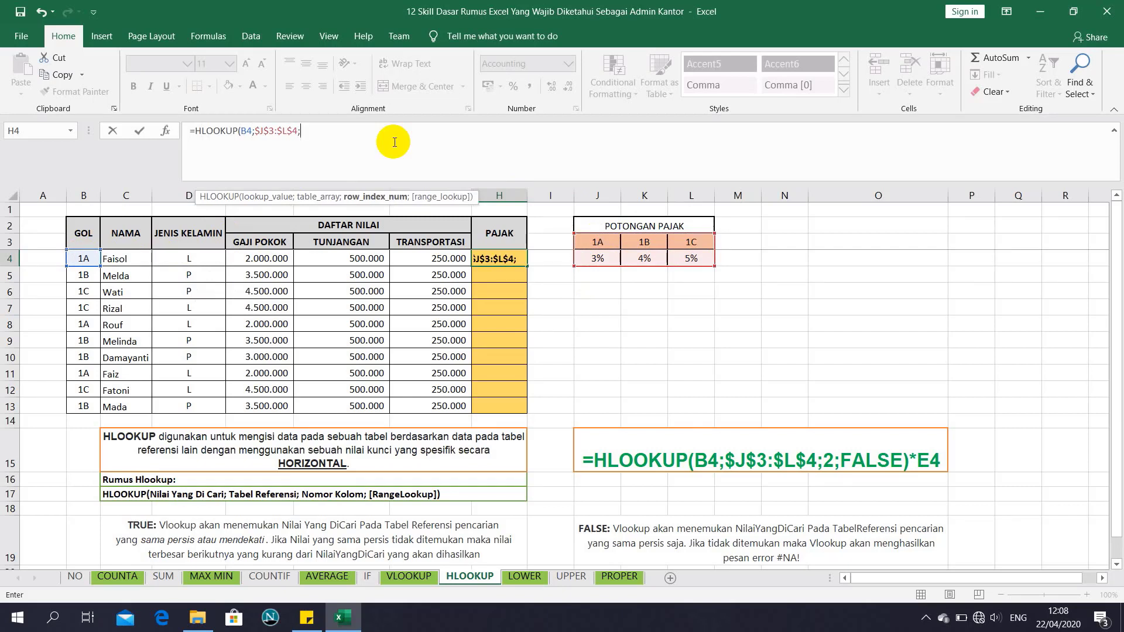
# Complete the H4 formula with row index 2, FALSE and multiplication by E4, and fill it down the PAJAK column to H13.
pyautogui.write('2;')
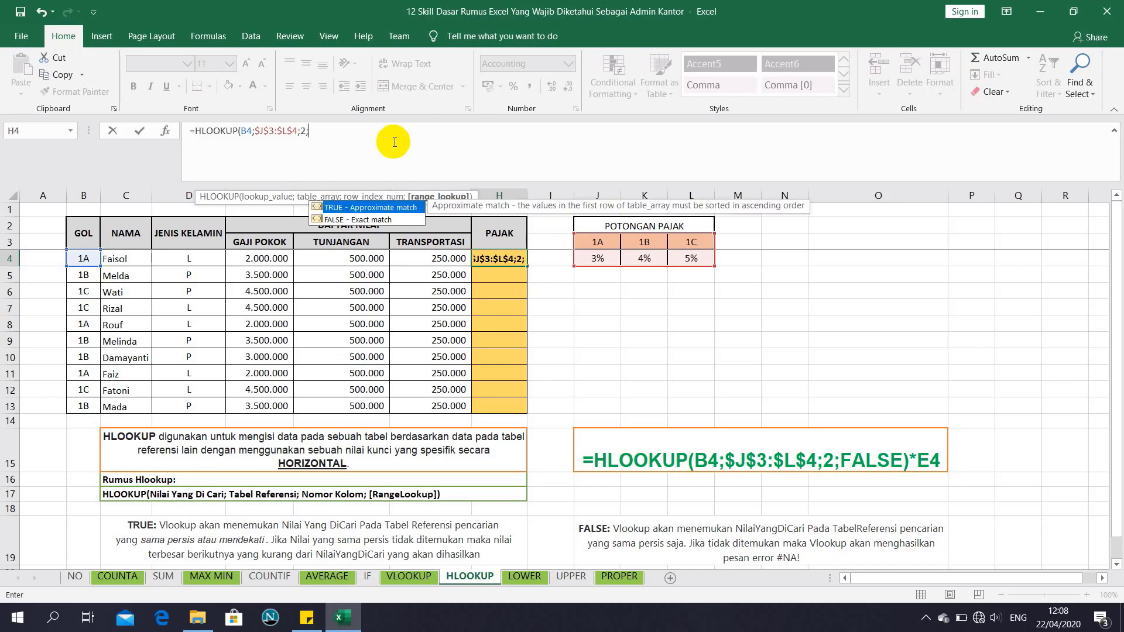
pyautogui.write('FALSE')
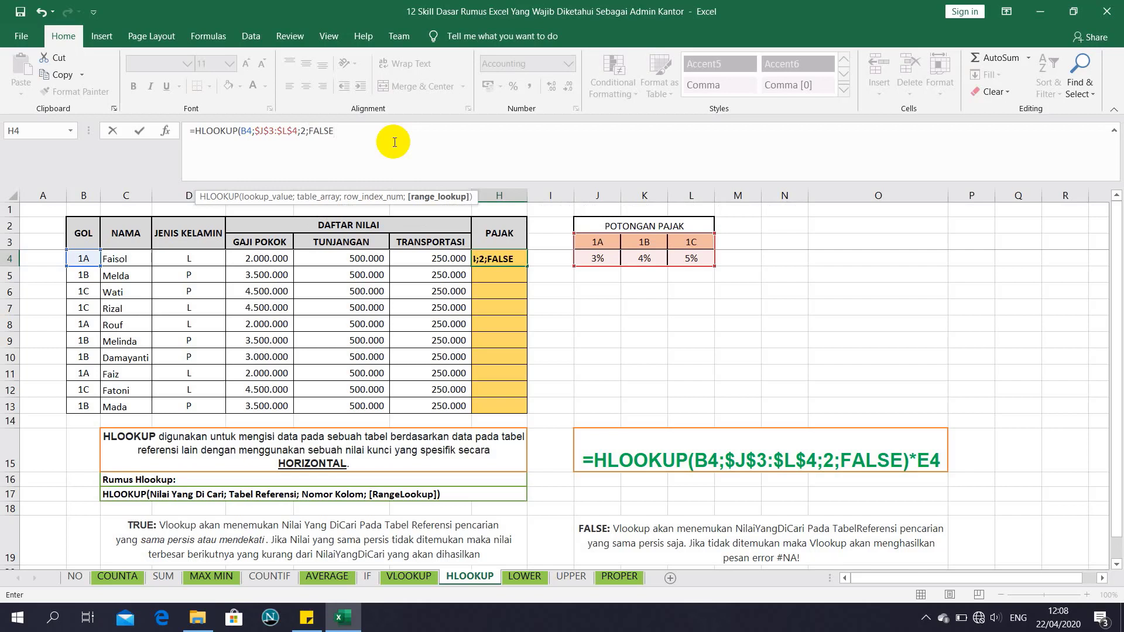
pyautogui.write(')')
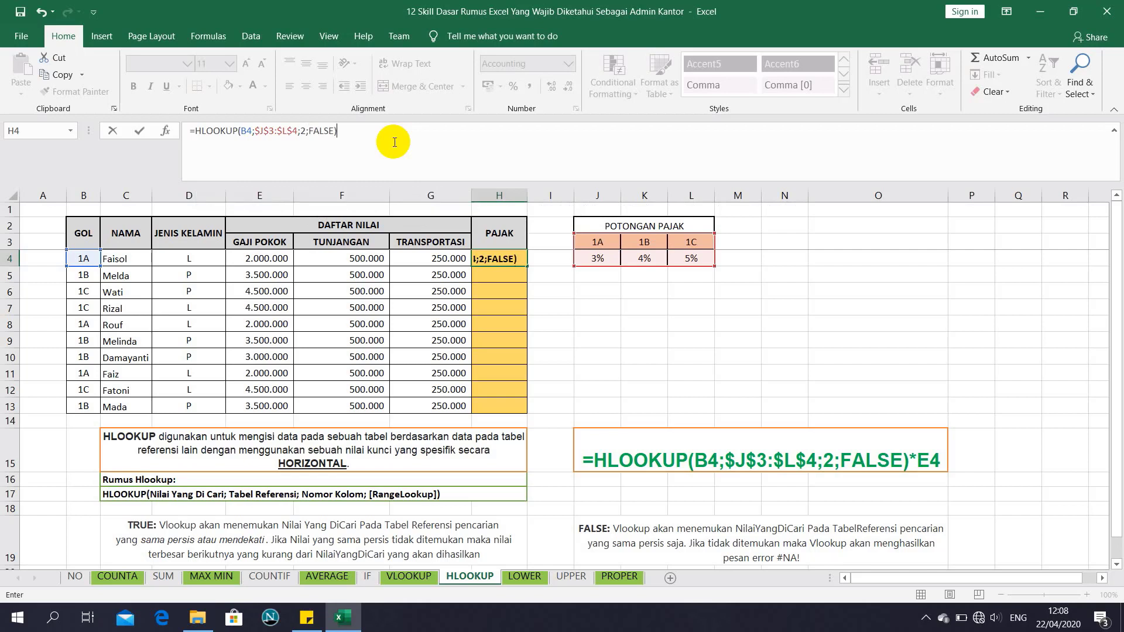
pyautogui.write('*')
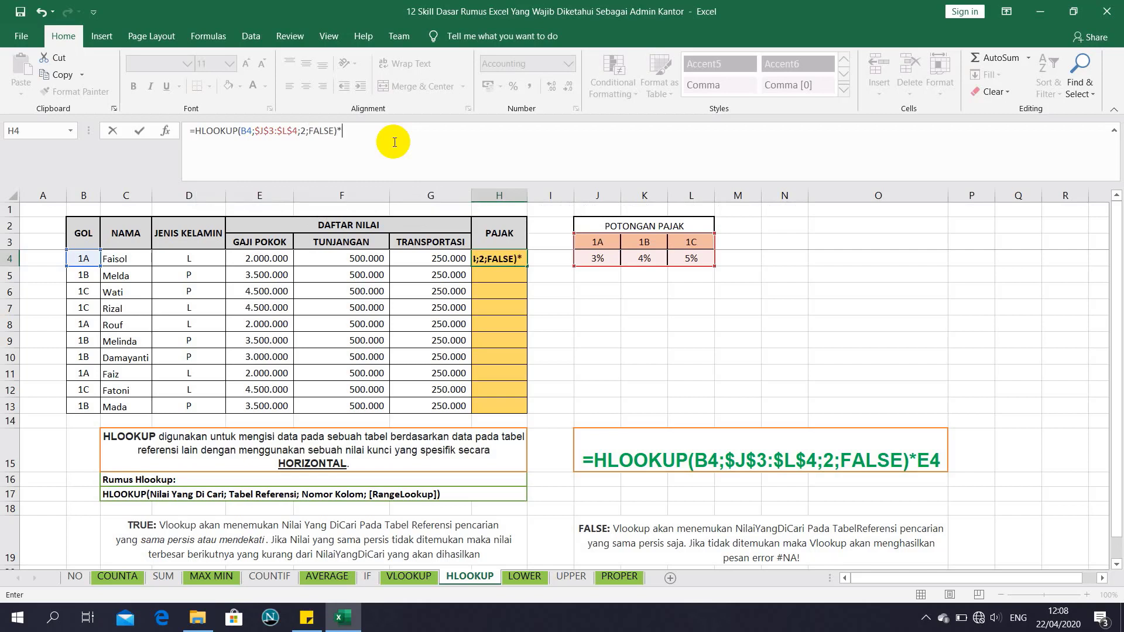
pyautogui.click(247, 256)
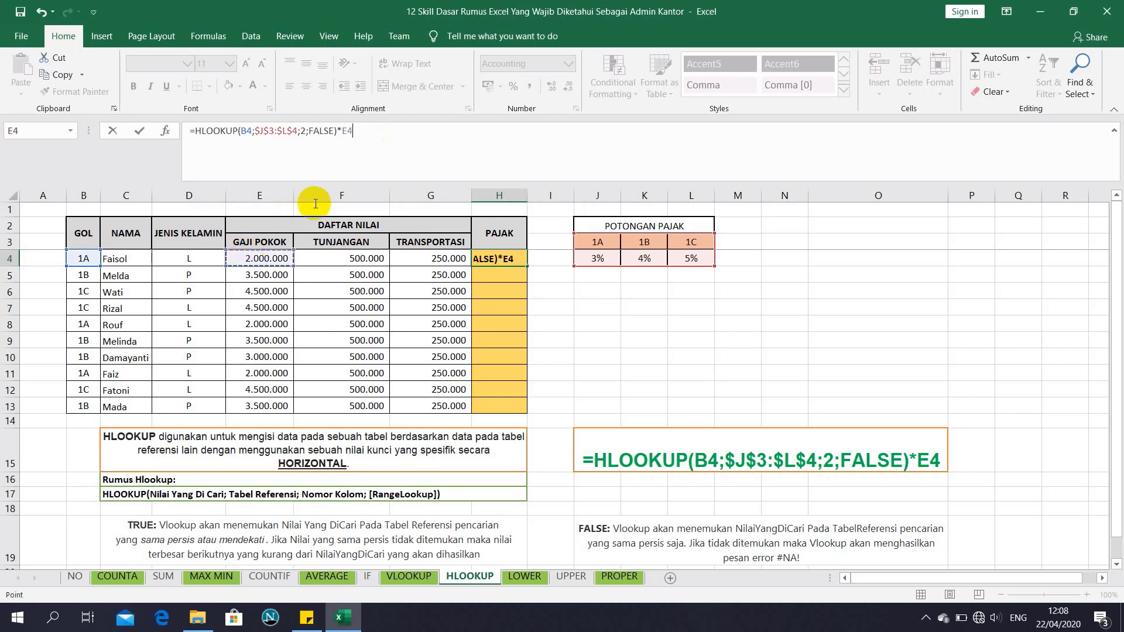
pyautogui.press('Return')
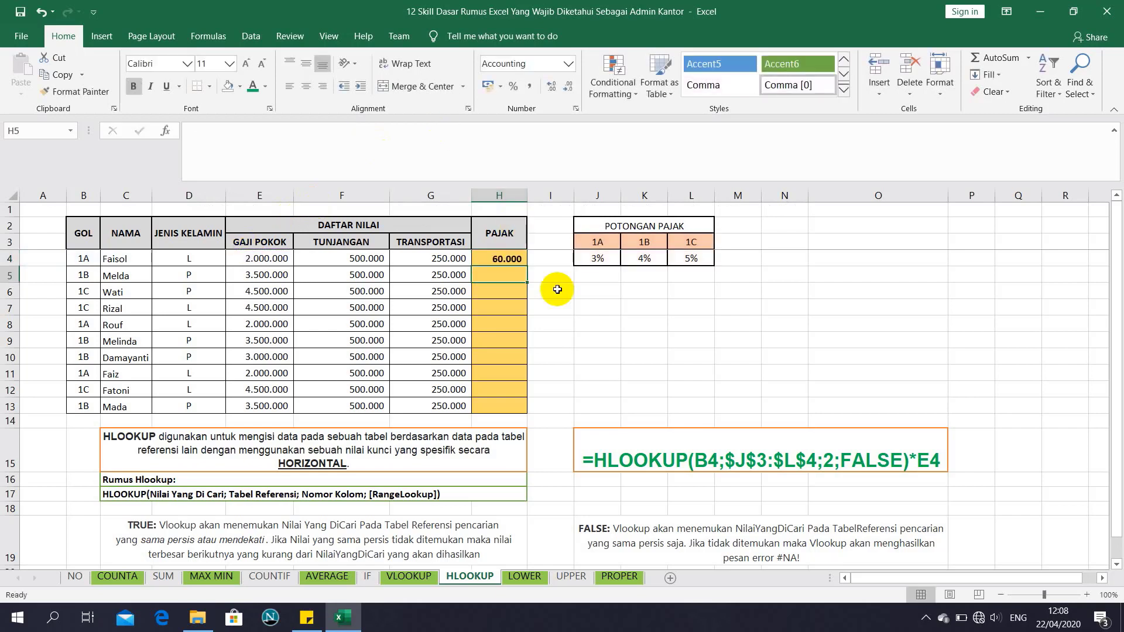
pyautogui.click(518, 259)
pyautogui.moveTo(525, 265); pyautogui.dragTo(522, 409)
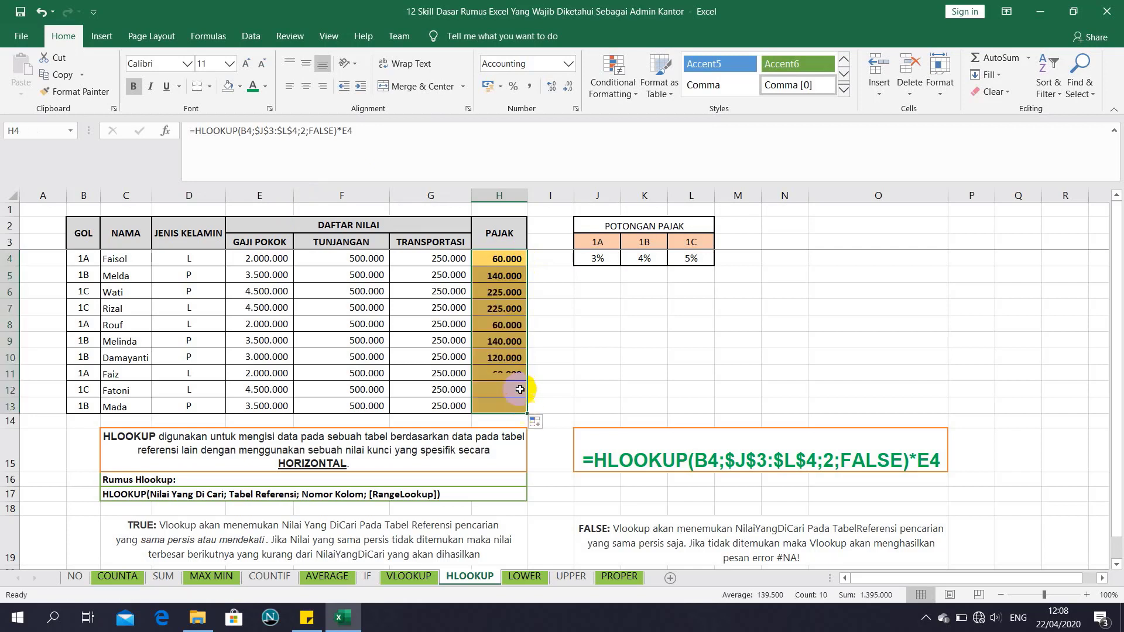
# Review the cell references of the HLOOKUP tax formulas in H4 and H5.
pyautogui.click(512, 259)
pyautogui.click(380, 134)
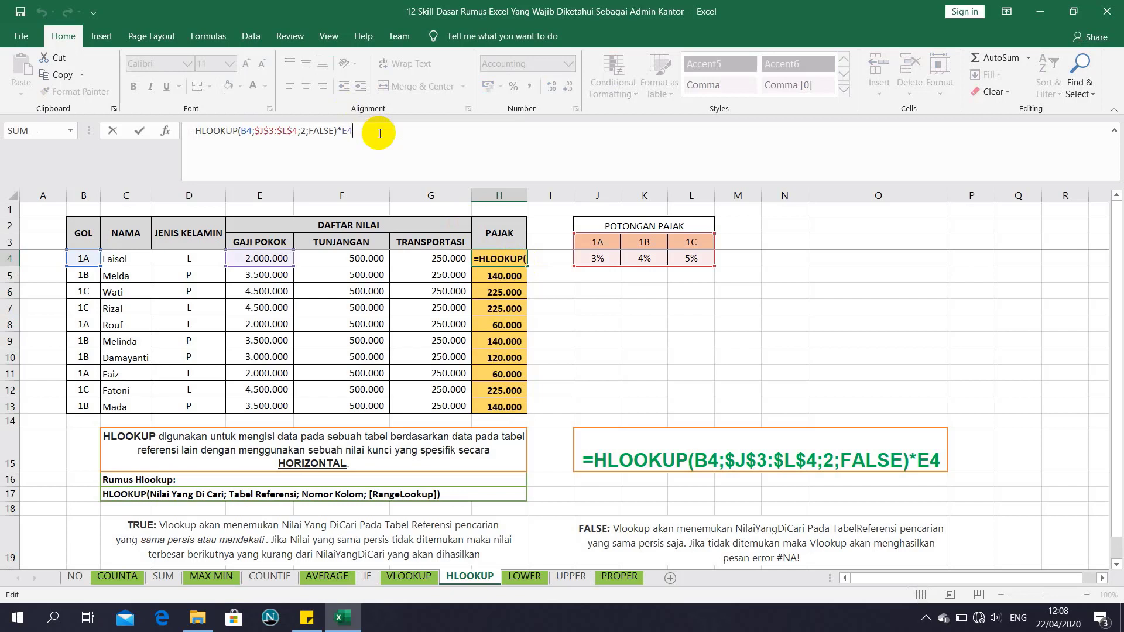
pyautogui.press('Return')
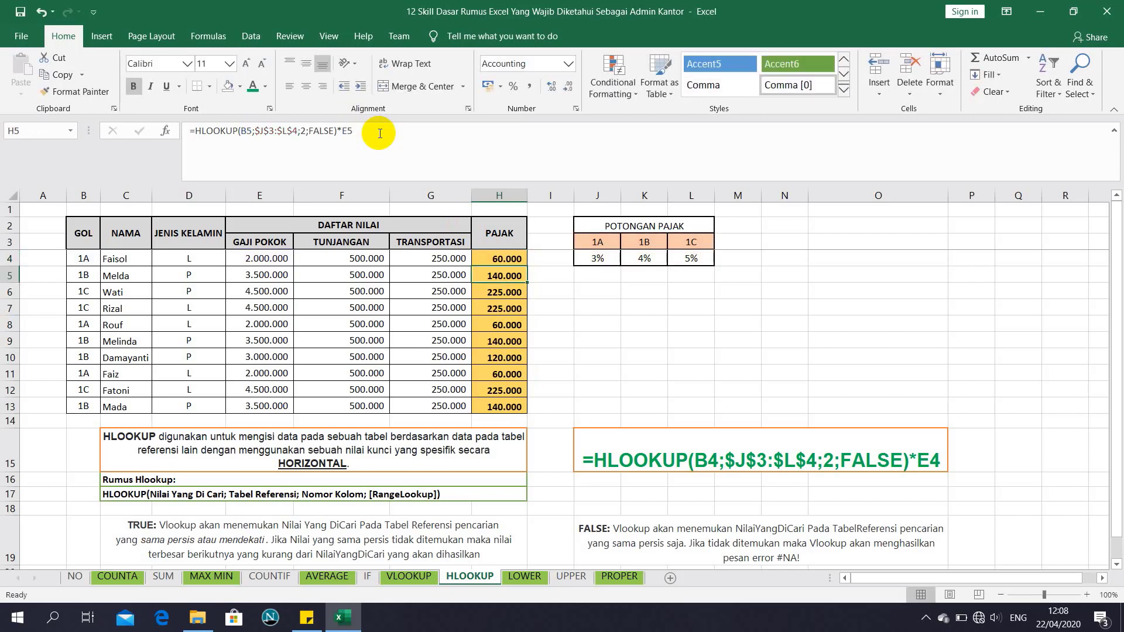
pyautogui.click(380, 134)
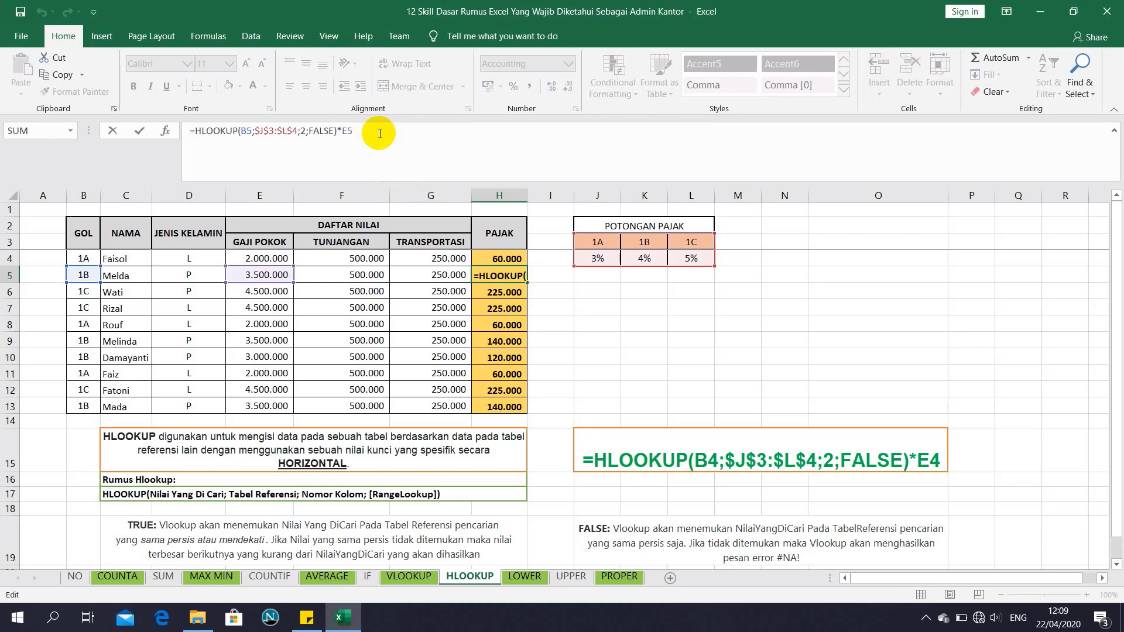
pyautogui.press('Return')
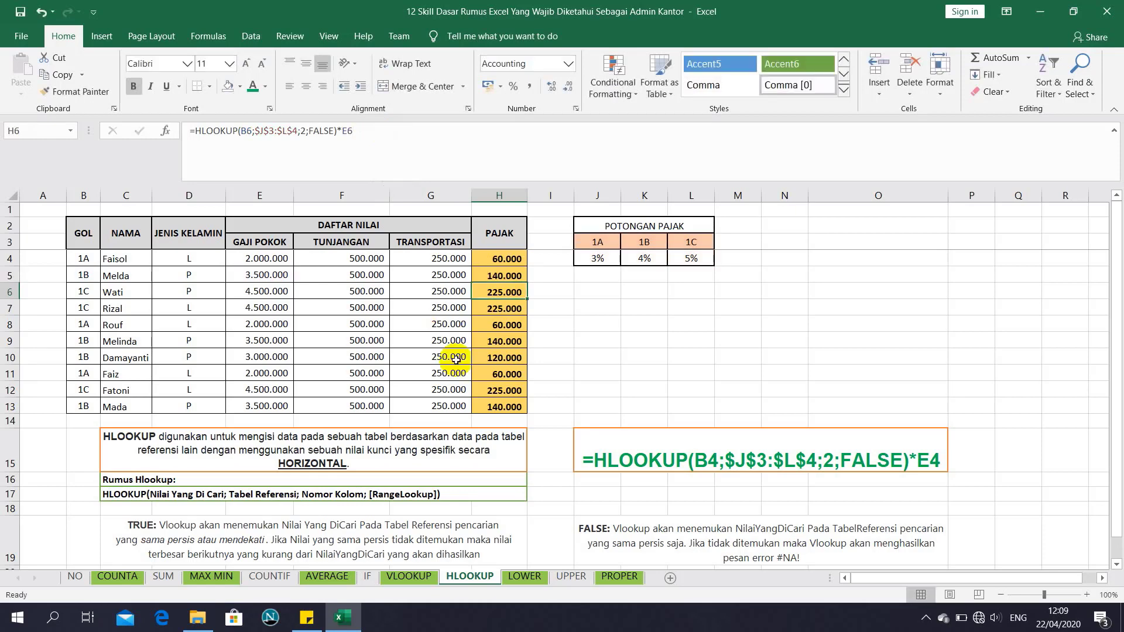
# On the LOWER sheet, enter =LOWER(B2) in B4 to convert the sentence to lowercase.
pyautogui.click(524, 577)
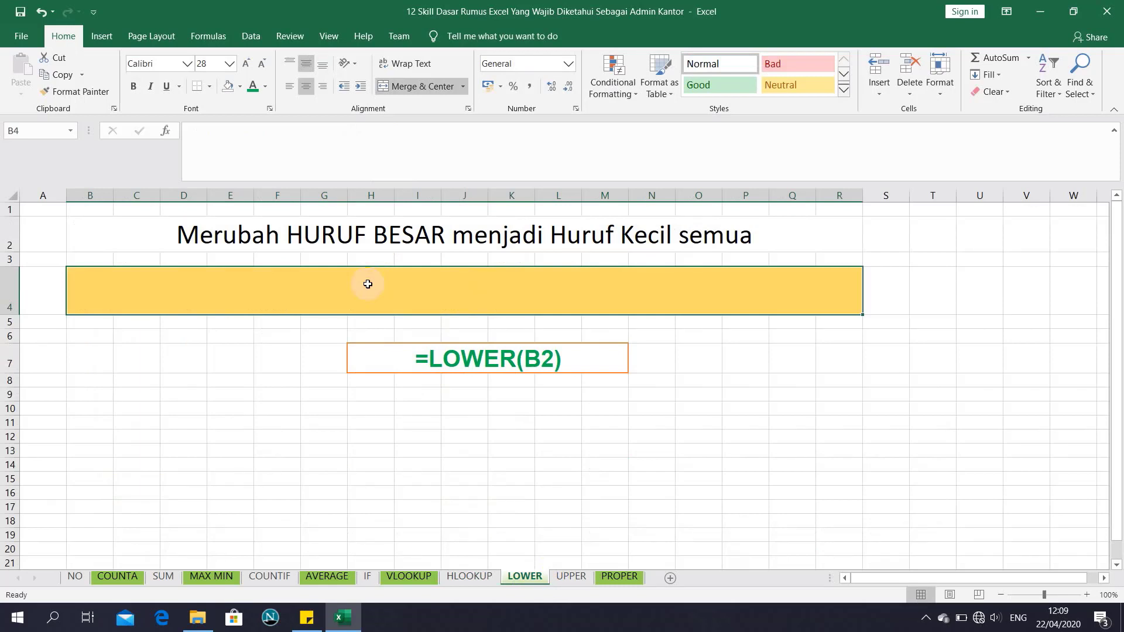
pyautogui.click(419, 146)
pyautogui.write('=')
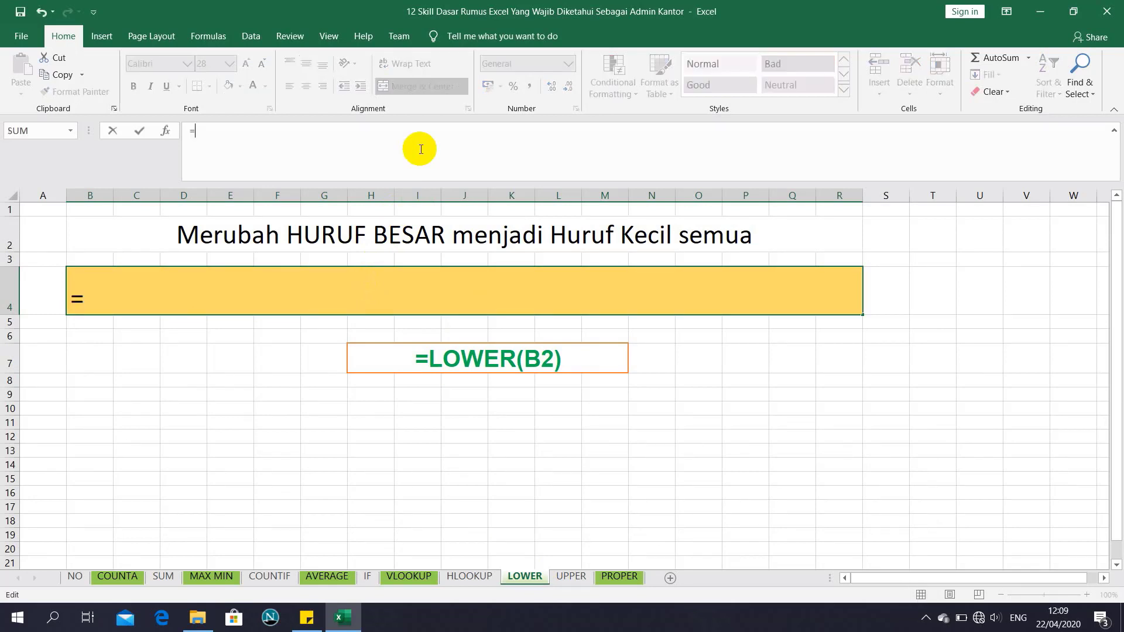
pyautogui.write('lowe')
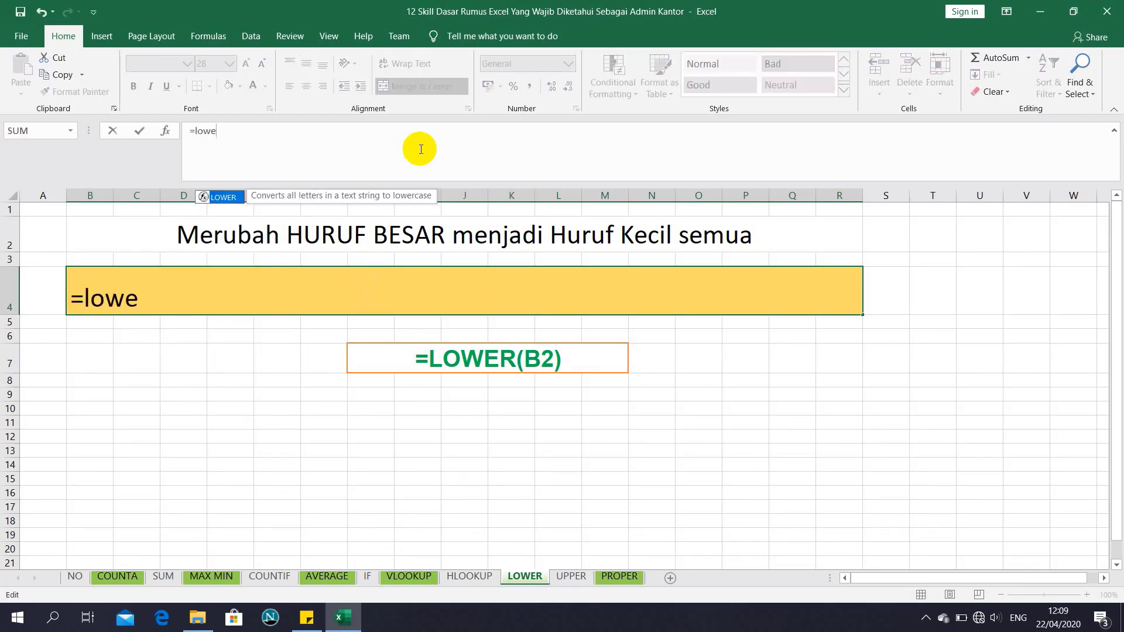
pyautogui.write('r')
pyautogui.press('Tab')
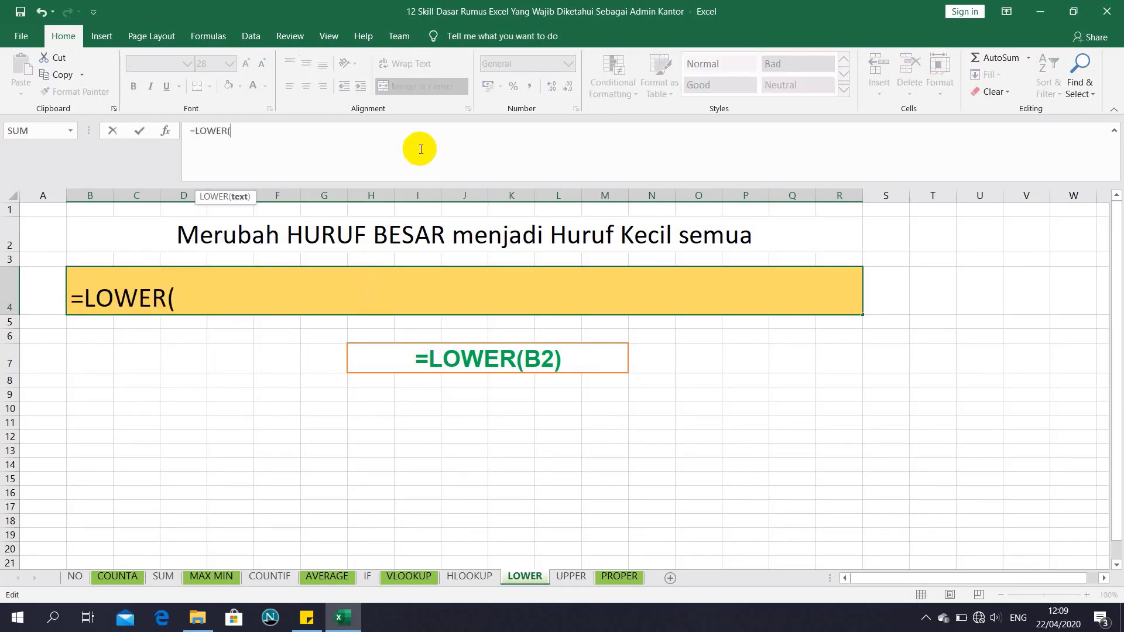
pyautogui.click(145, 233)
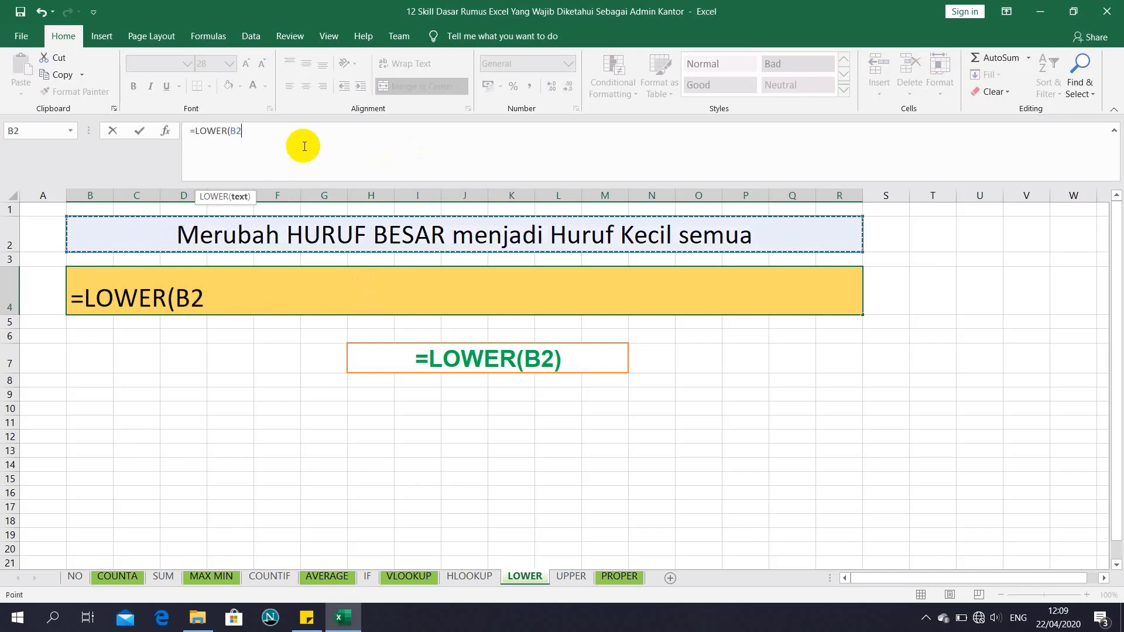
pyautogui.write(')')
pyautogui.press('Return')
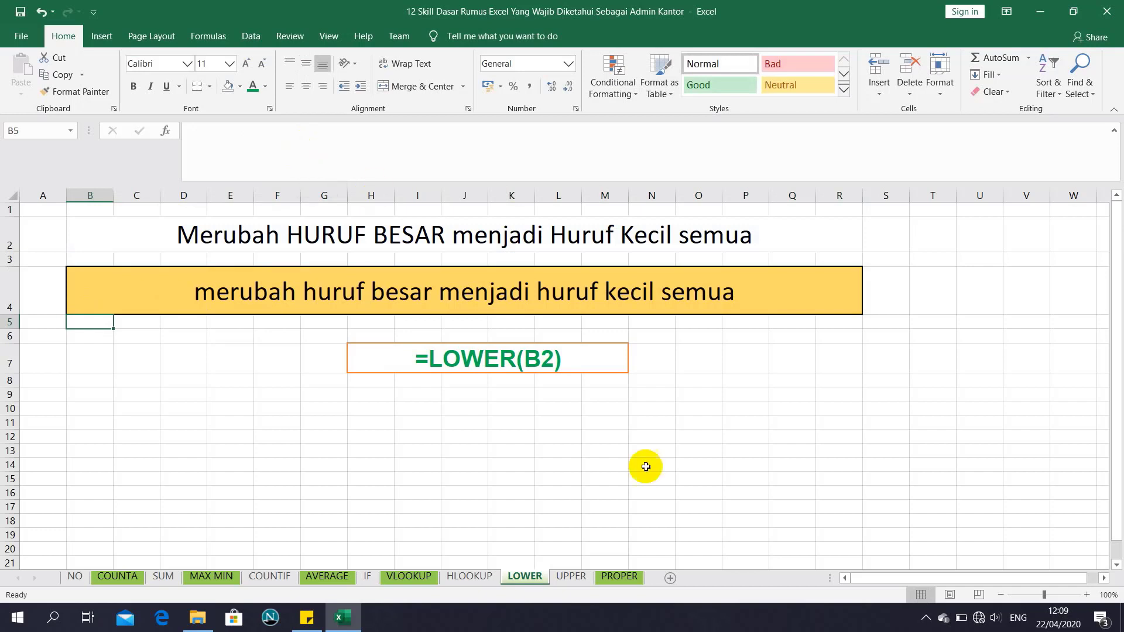
# On the UPPER sheet, enter =UPPER(B2) in B4 to convert the sentence to uppercase.
pyautogui.click(568, 576)
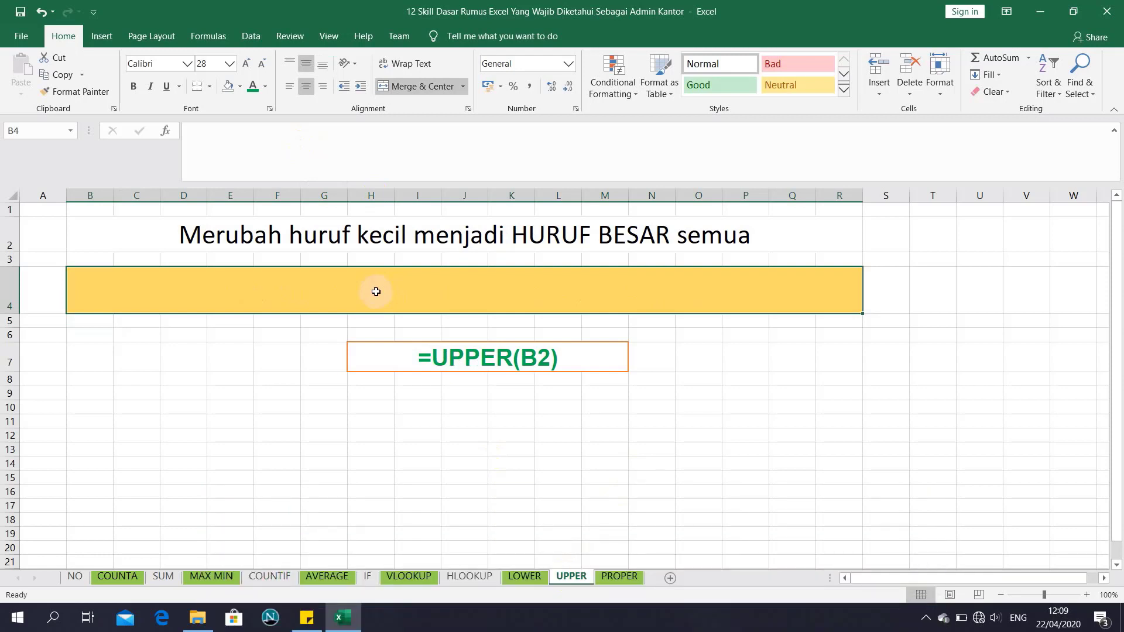
pyautogui.click(394, 167)
pyautogui.write('=upper')
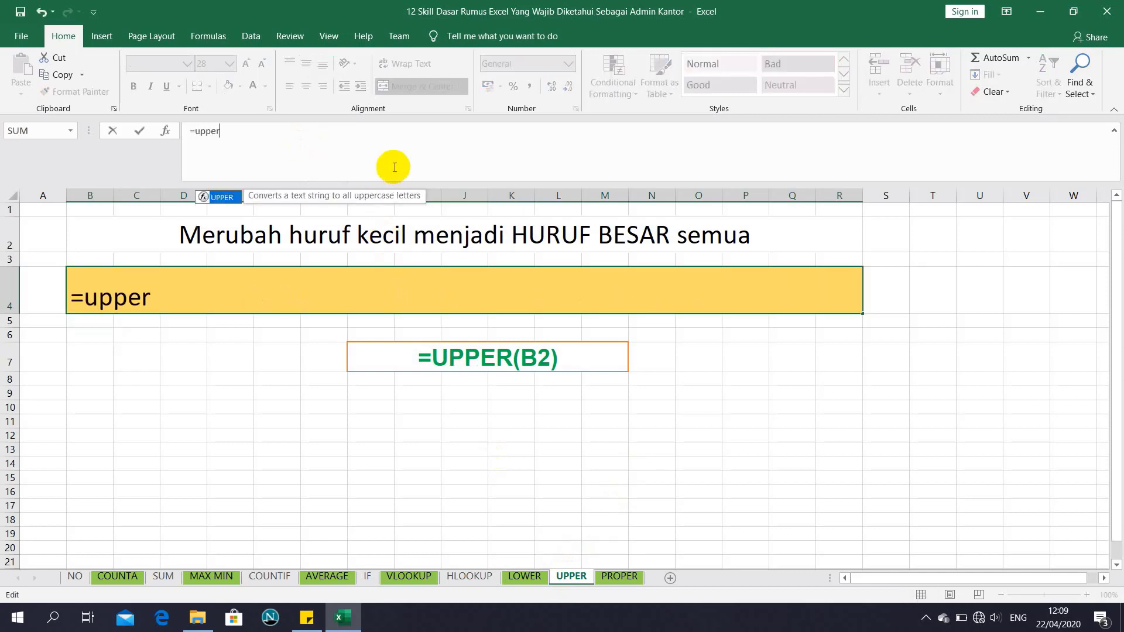
pyautogui.press('Tab')
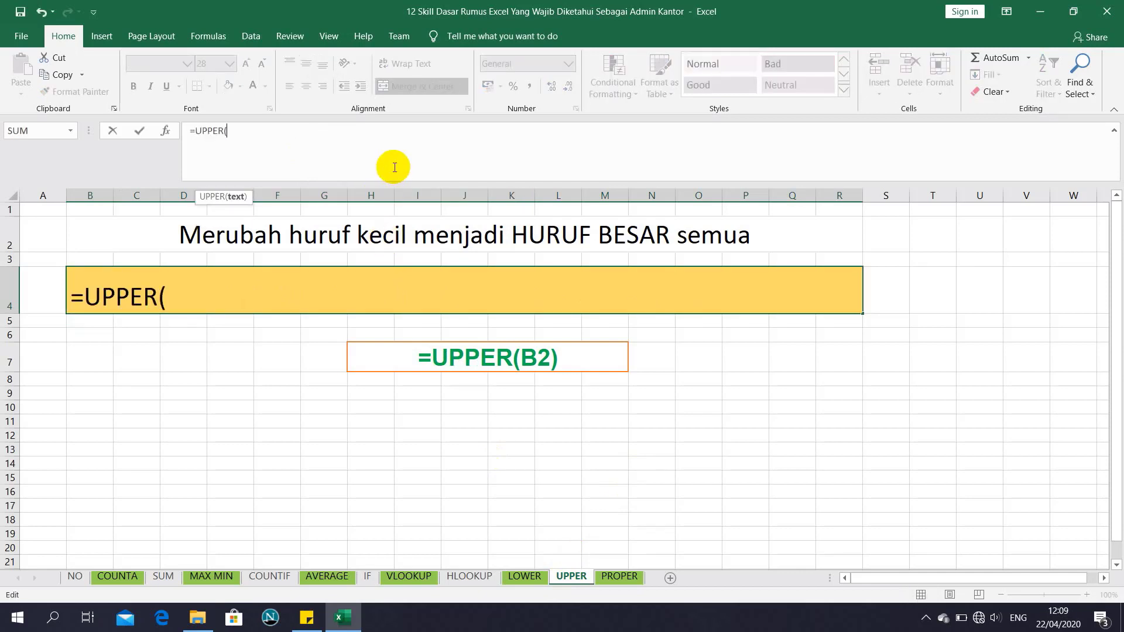
pyautogui.click(273, 233)
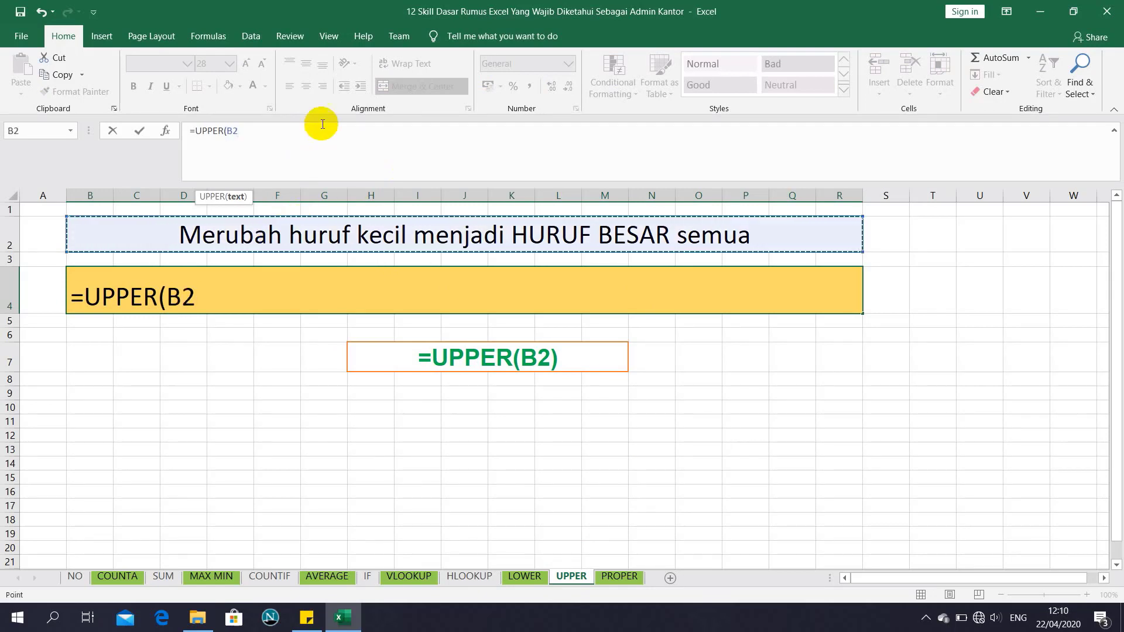
pyautogui.write(')')
pyautogui.press('Return')
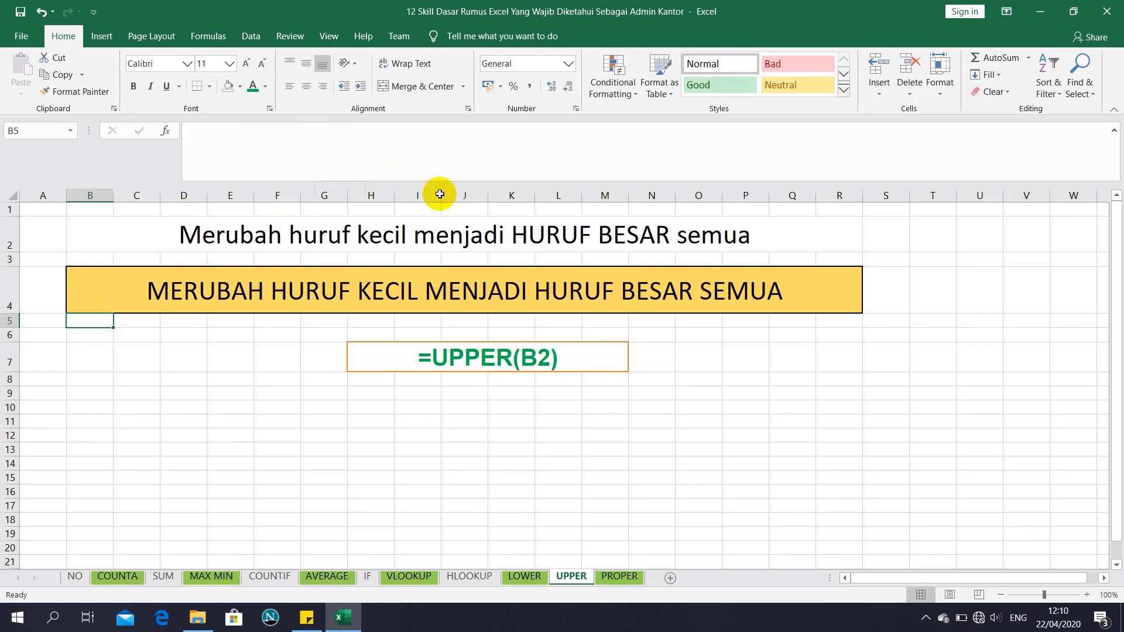
# On the PROPER sheet, enter =PROPER(B2) in B4 to capitalize the first letter of each word in the sentence.
pyautogui.click(617, 577)
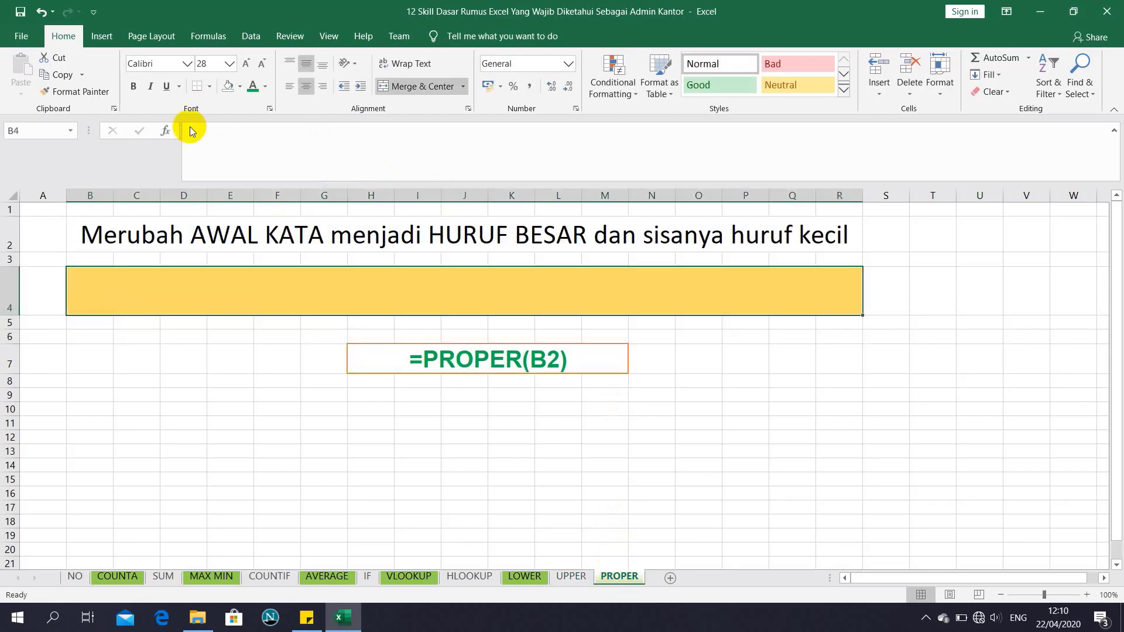
pyautogui.click(193, 284)
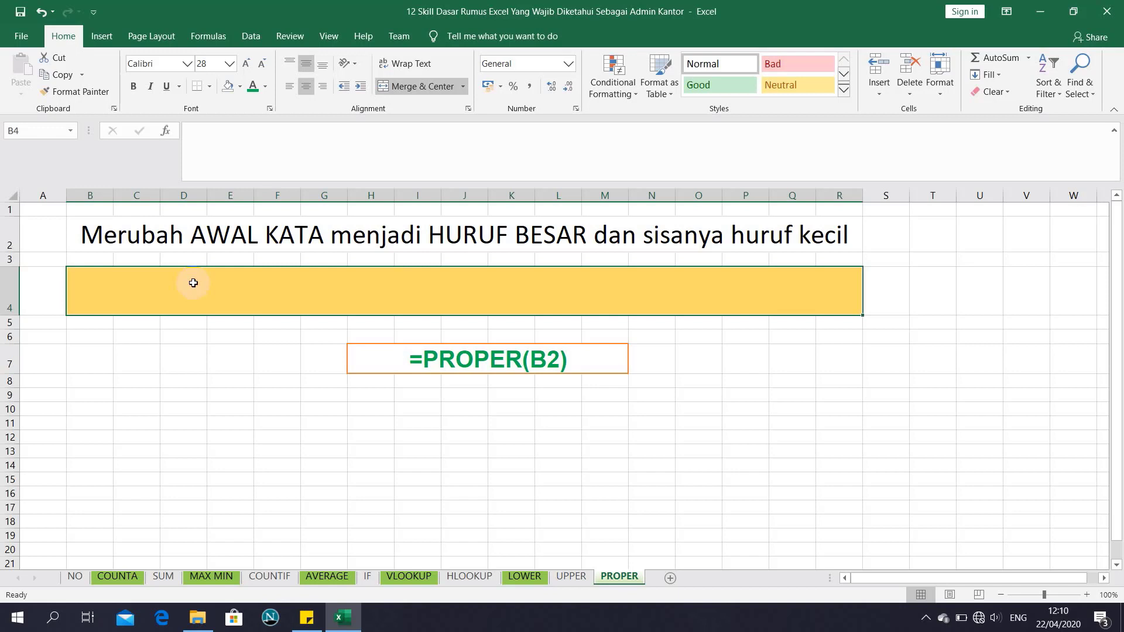
pyautogui.write('=')
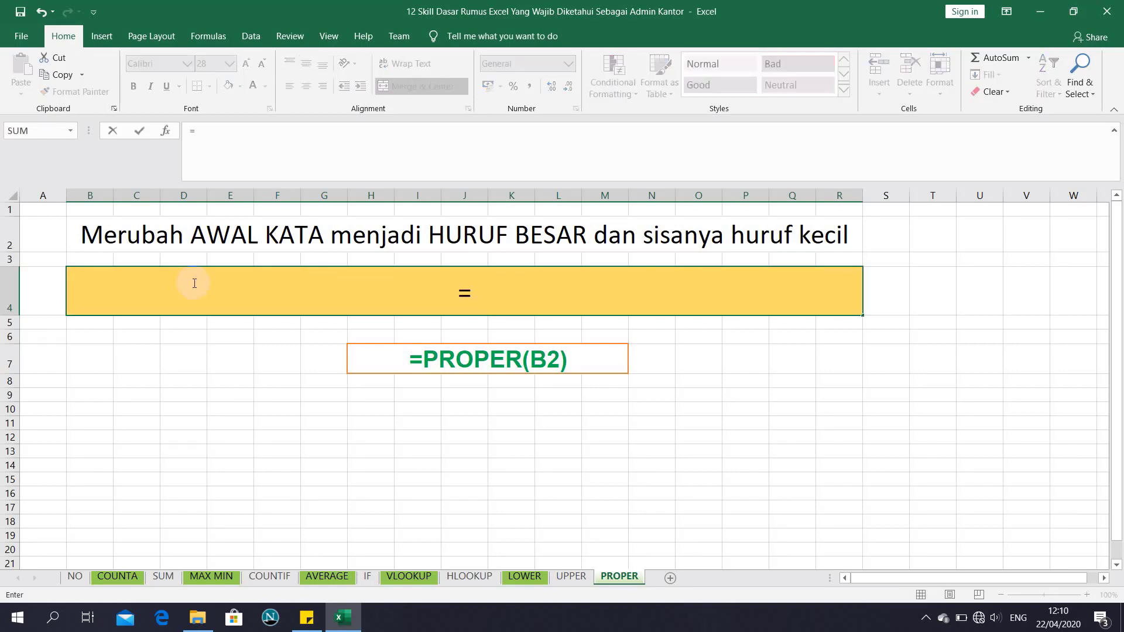
pyautogui.write('proper')
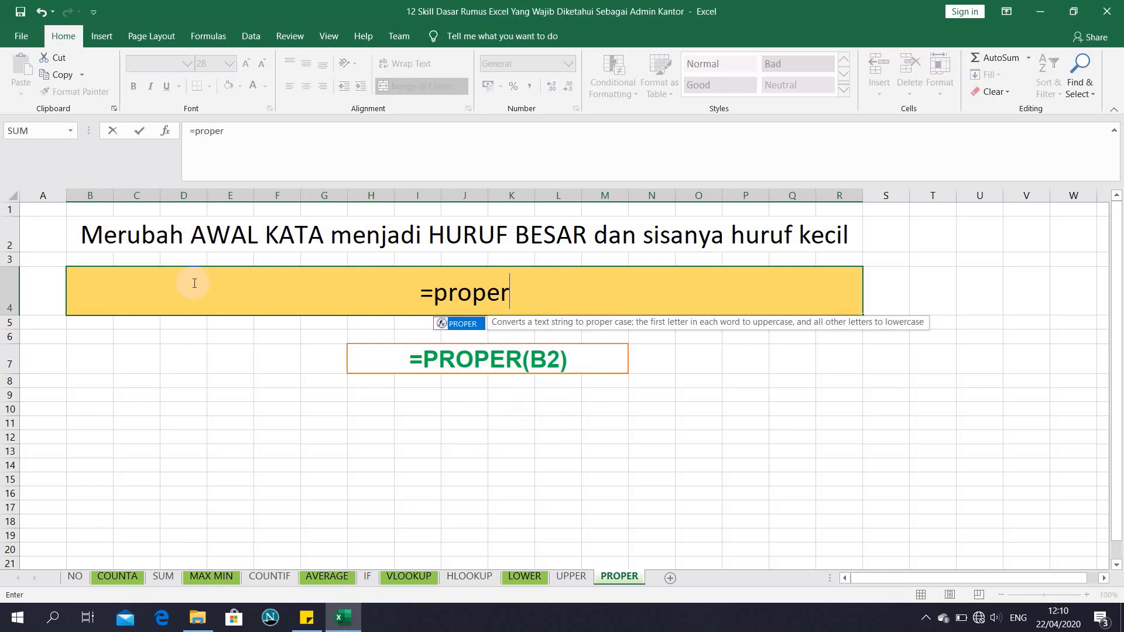
pyautogui.press('Tab')
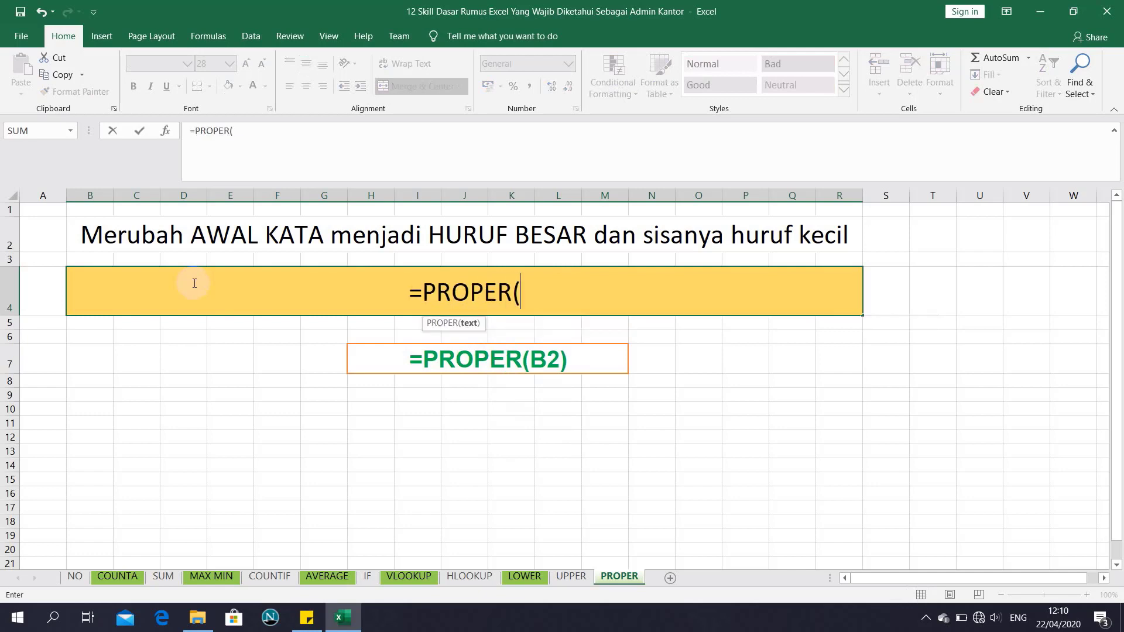
pyautogui.click(100, 232)
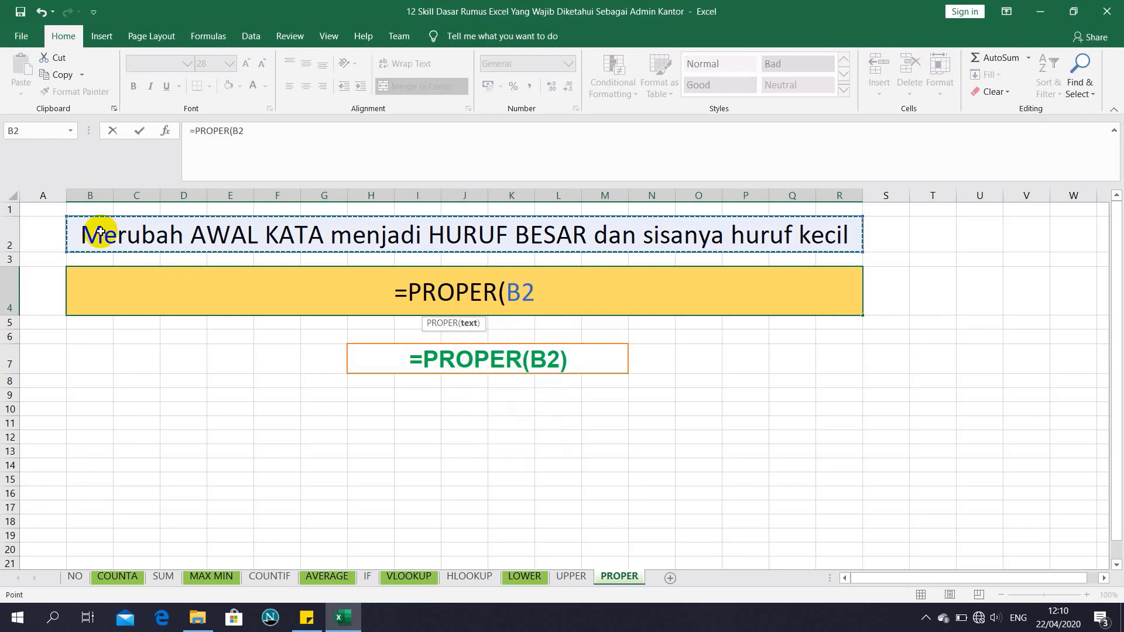
pyautogui.write(')')
pyautogui.press('Return')
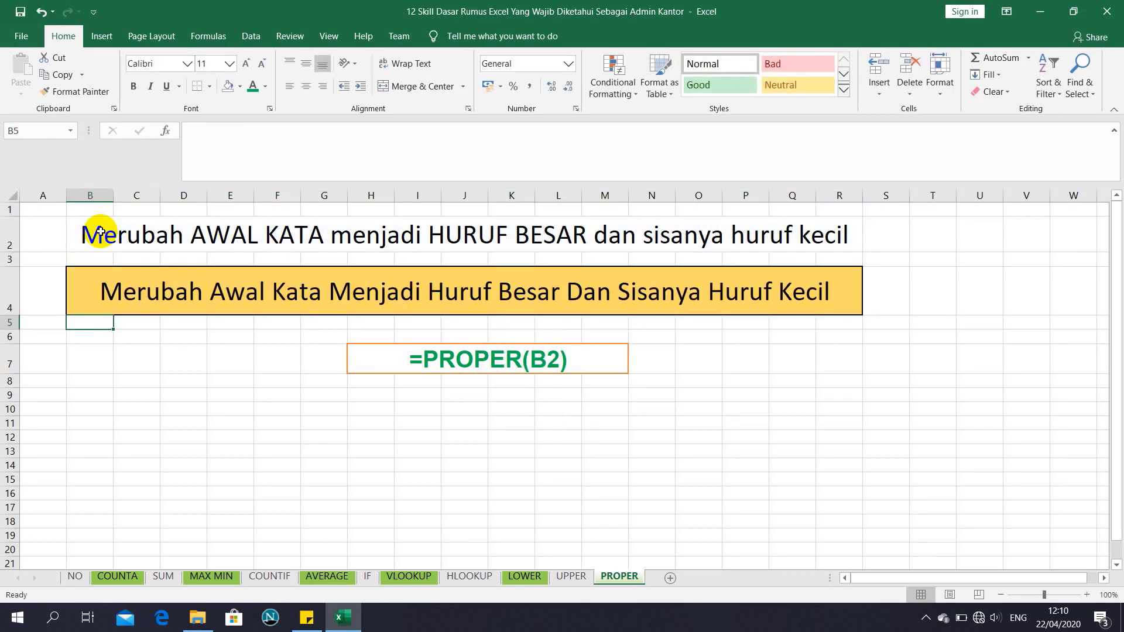